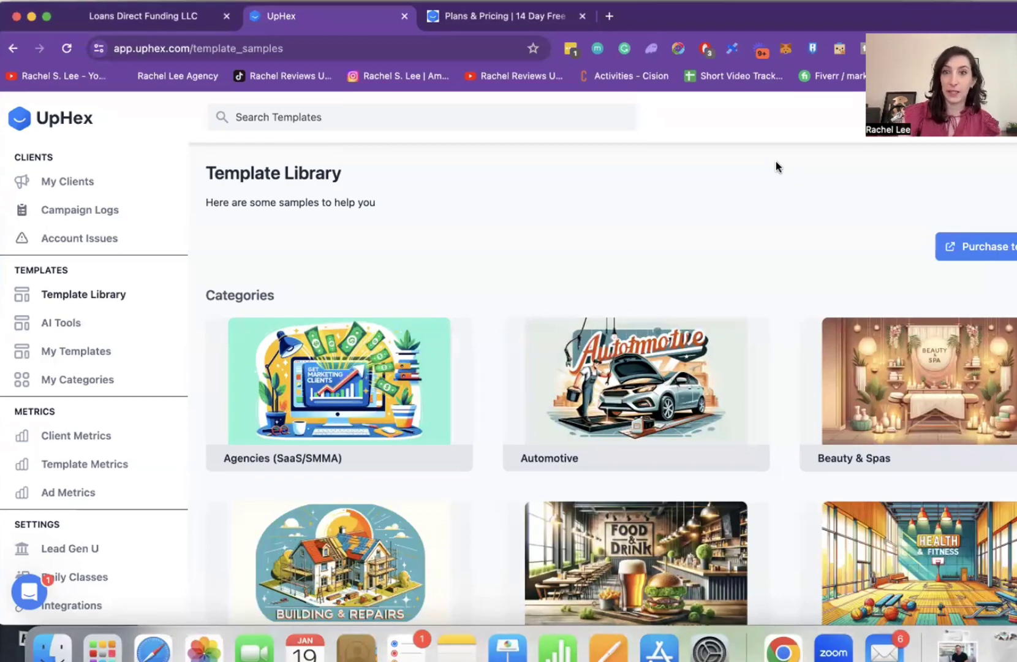
{"action": "scroll", "coordinate": [777, 166], "scroll_direction": "down", "scroll_amount": 2}
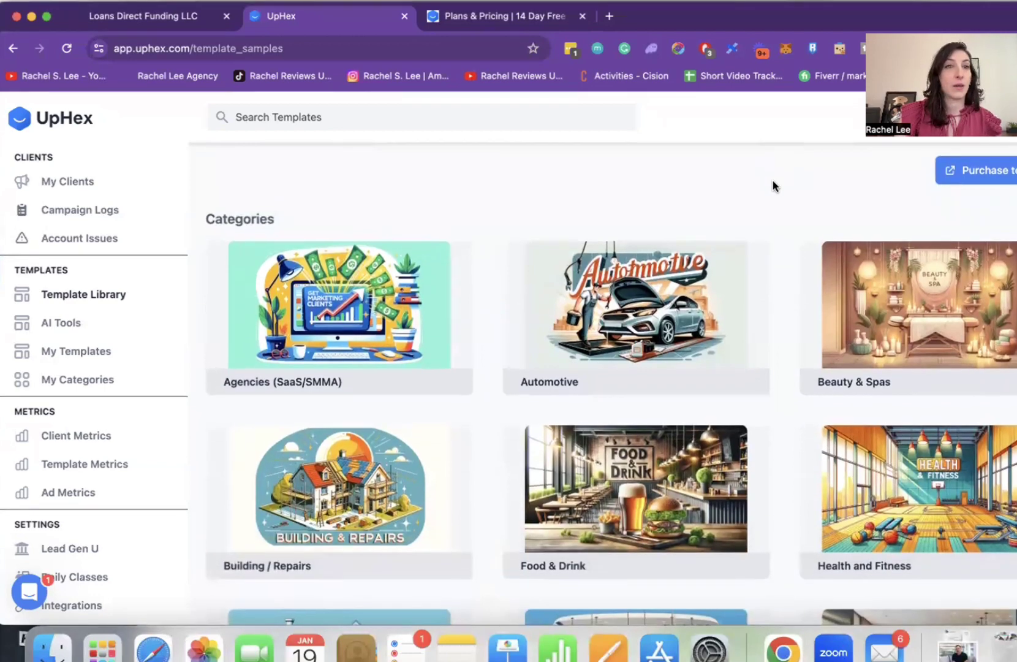
{"action": "scroll", "coordinate": [775, 176], "scroll_direction": "up", "scroll_amount": 2}
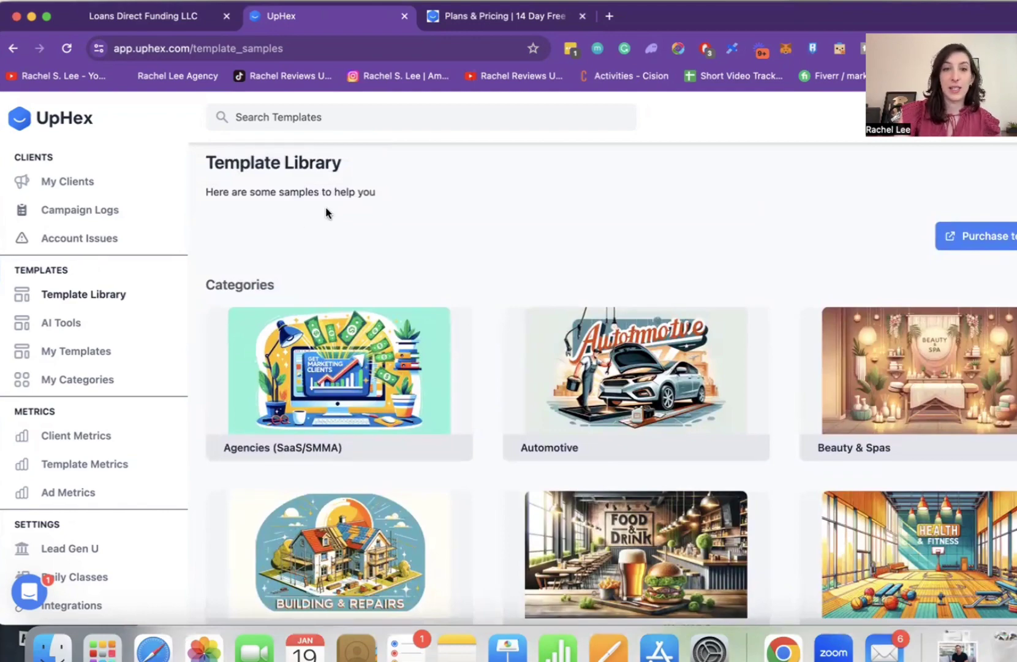
{"action": "scroll", "coordinate": [326, 213], "scroll_direction": "down", "scroll_amount": 5}
{"action": "scroll", "coordinate": [326, 213], "scroll_direction": "down", "scroll_amount": 4}
{"action": "scroll", "coordinate": [326, 213], "scroll_direction": "down", "scroll_amount": 2}
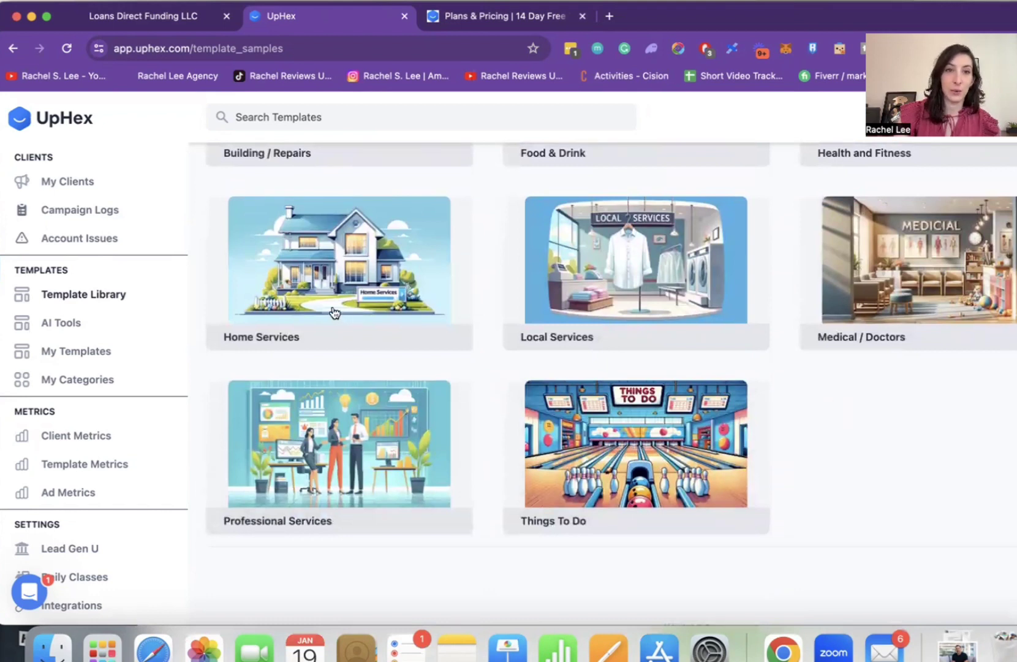
- Browse Professional Services, then read and close the first Agencies (SaaS/SMMA) Facebook ad
{"action": "left_click", "coordinate": [322, 451]}
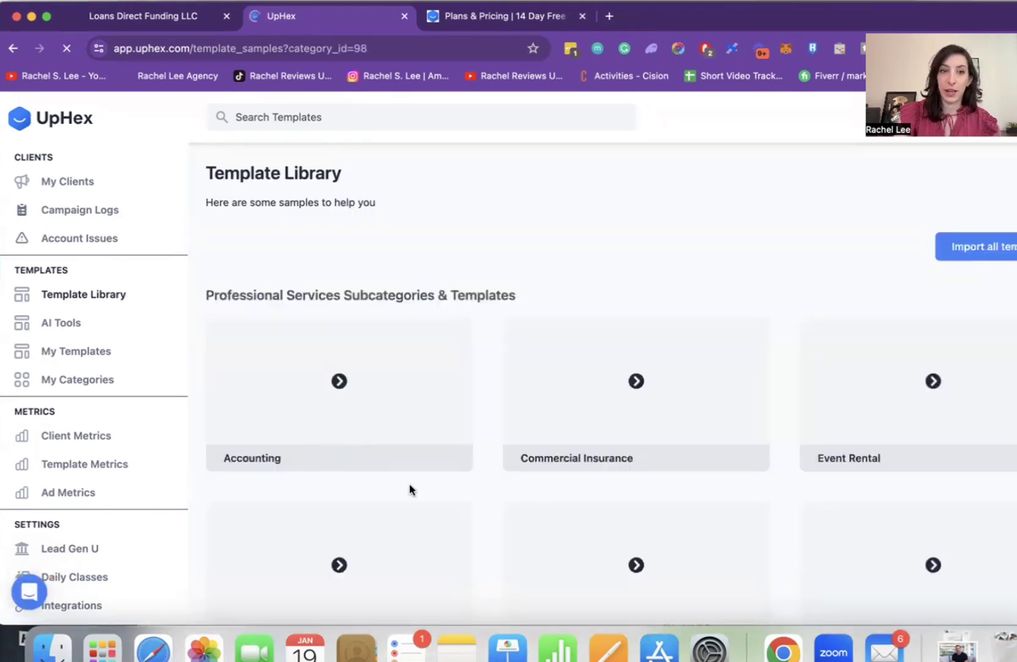
{"action": "scroll", "coordinate": [579, 469], "scroll_direction": "down", "scroll_amount": 5}
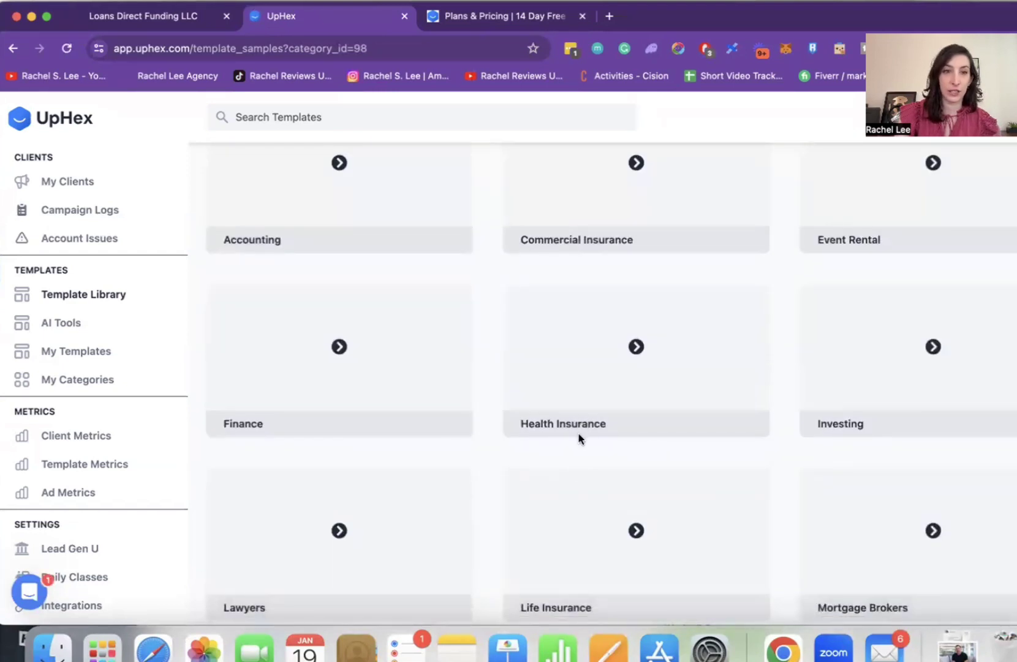
{"action": "scroll", "coordinate": [578, 435], "scroll_direction": "down", "scroll_amount": 5}
{"action": "scroll", "coordinate": [588, 380], "scroll_direction": "down", "scroll_amount": 4}
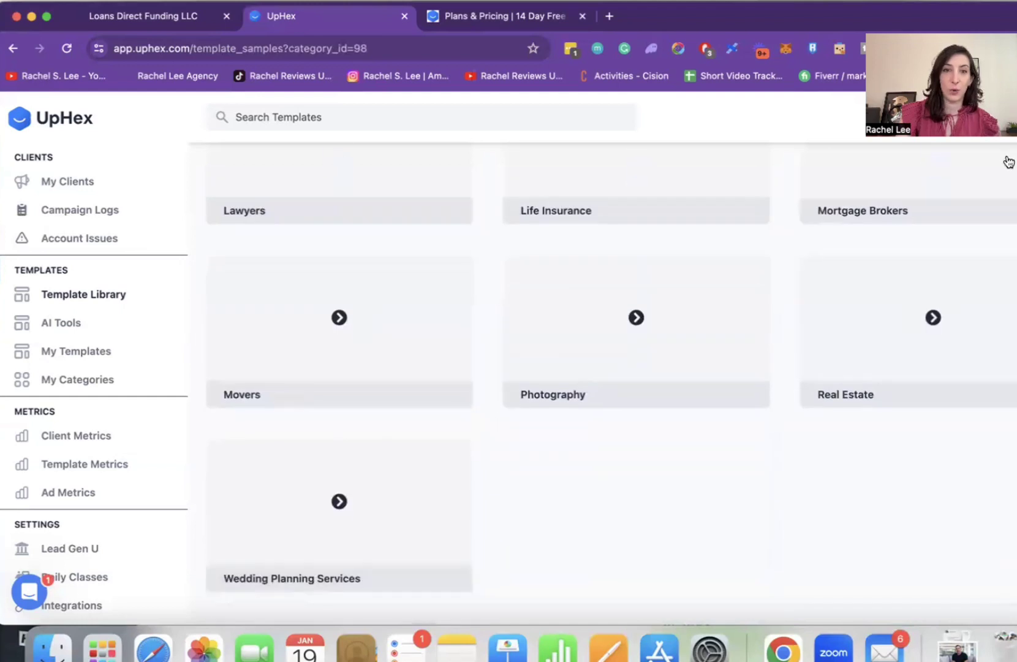
{"action": "left_click", "coordinate": [15, 49]}
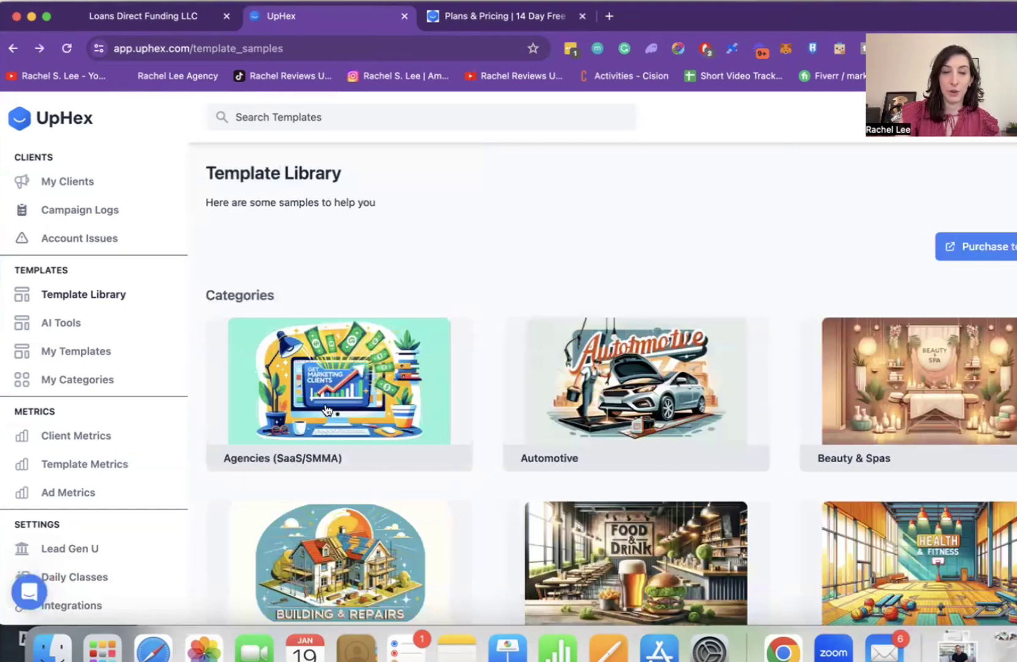
{"action": "left_click", "coordinate": [326, 410]}
{"action": "scroll", "coordinate": [326, 410], "scroll_direction": "down", "scroll_amount": 3}
{"action": "scroll", "coordinate": [327, 410], "scroll_direction": "down", "scroll_amount": 2}
{"action": "scroll", "coordinate": [327, 411], "scroll_direction": "down", "scroll_amount": 4}
{"action": "scroll", "coordinate": [445, 421], "scroll_direction": "down", "scroll_amount": 1}
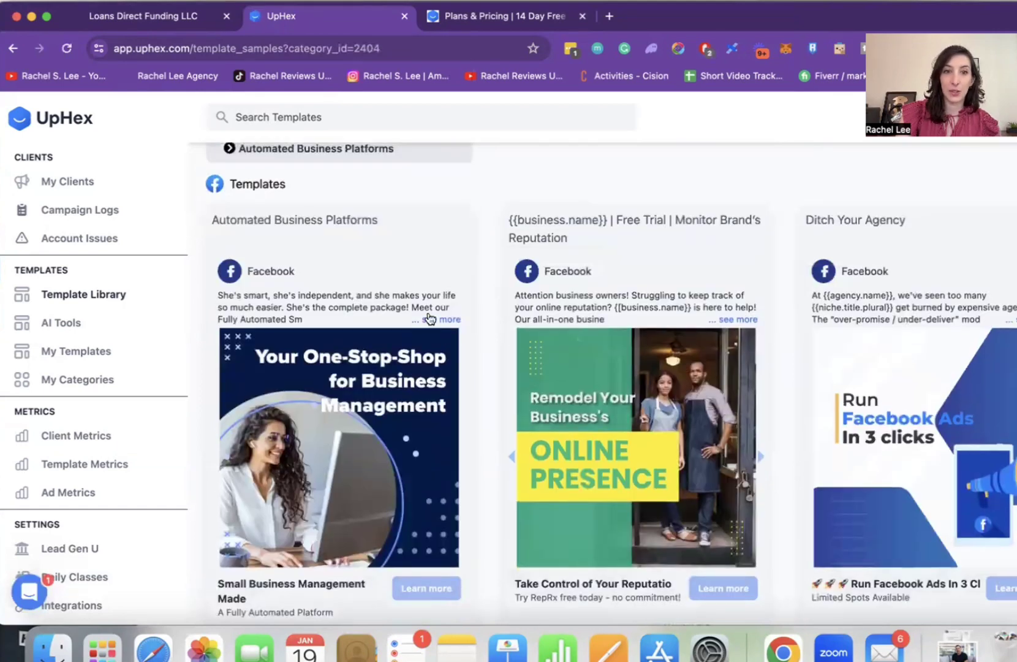
{"action": "left_click", "coordinate": [429, 320]}
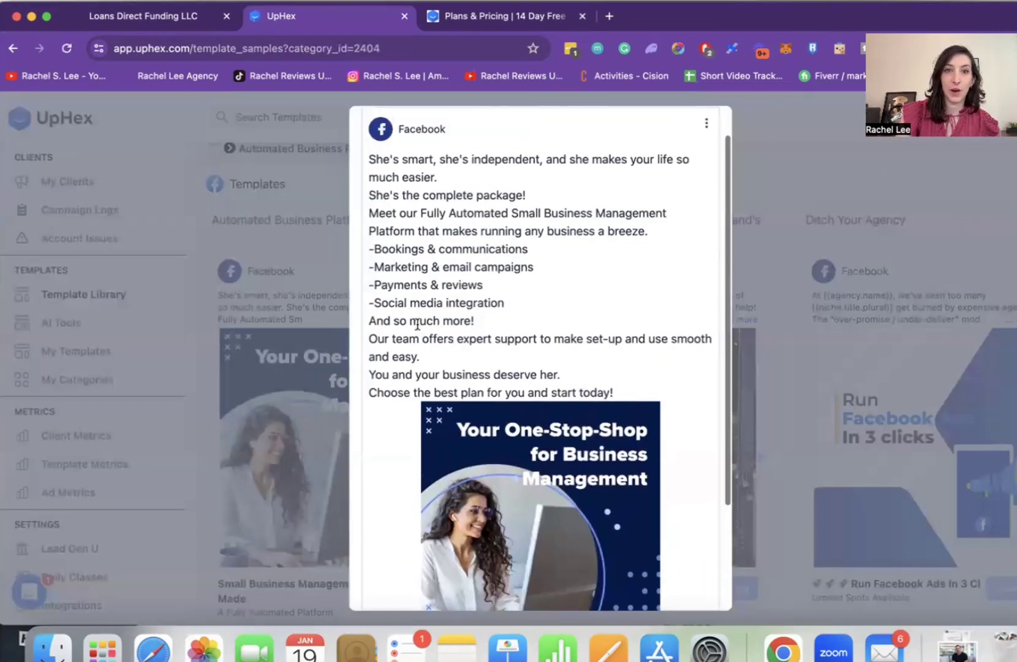
{"action": "scroll", "coordinate": [476, 483], "scroll_direction": "down", "scroll_amount": 5}
{"action": "scroll", "coordinate": [475, 483], "scroll_direction": "up", "scroll_amount": 5}
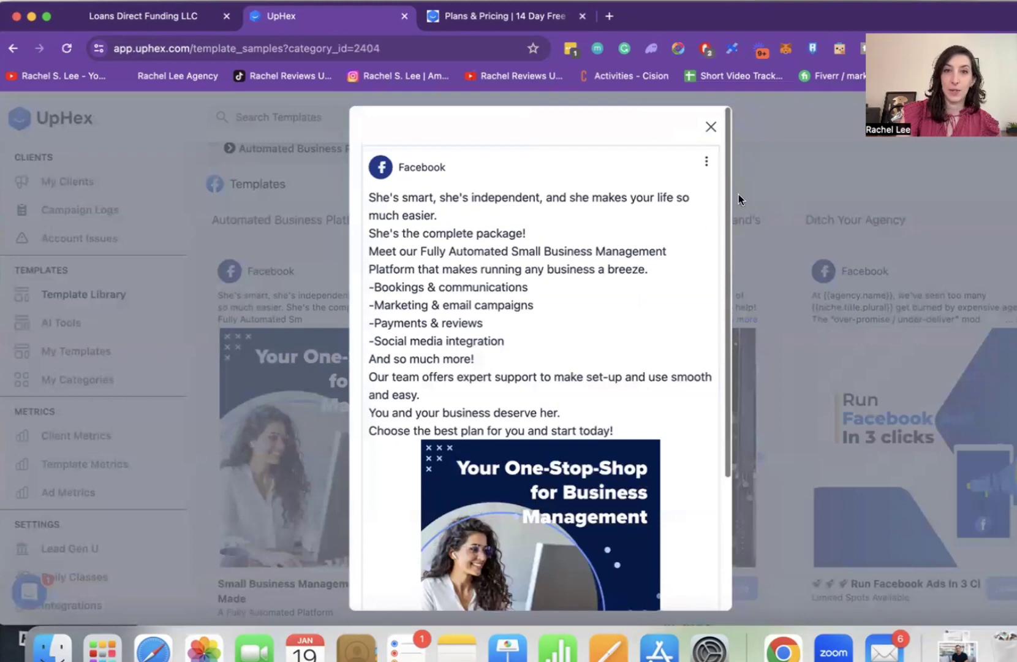
{"action": "left_click", "coordinate": [714, 134]}
- Look over the Beauty & Spas subcategories, then open Home Services
{"action": "left_click", "coordinate": [13, 49]}
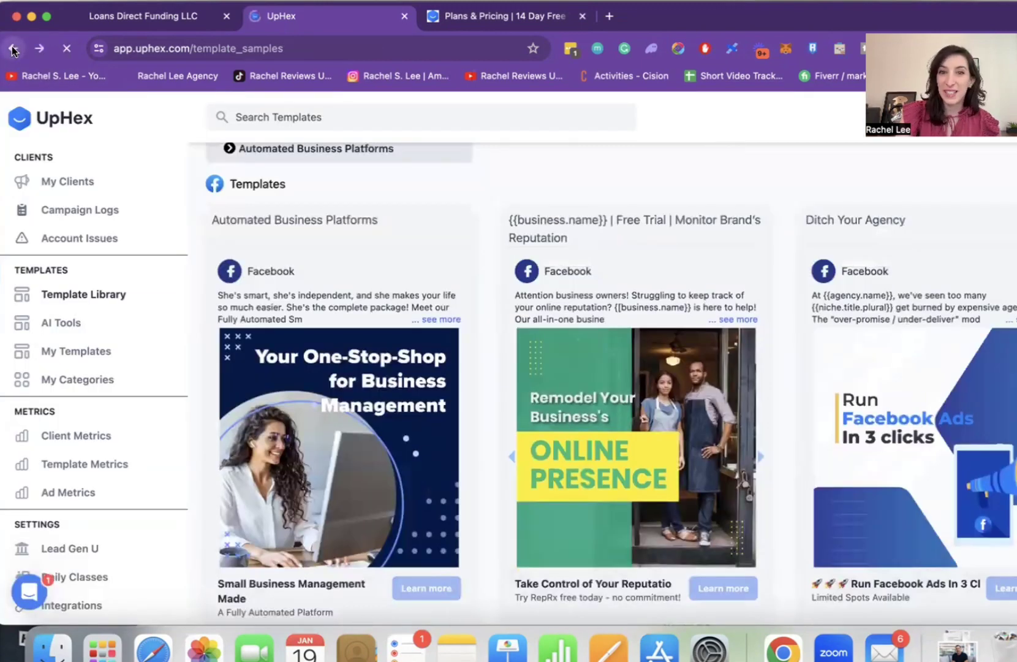
{"action": "scroll", "coordinate": [548, 480], "scroll_direction": "down", "scroll_amount": 2}
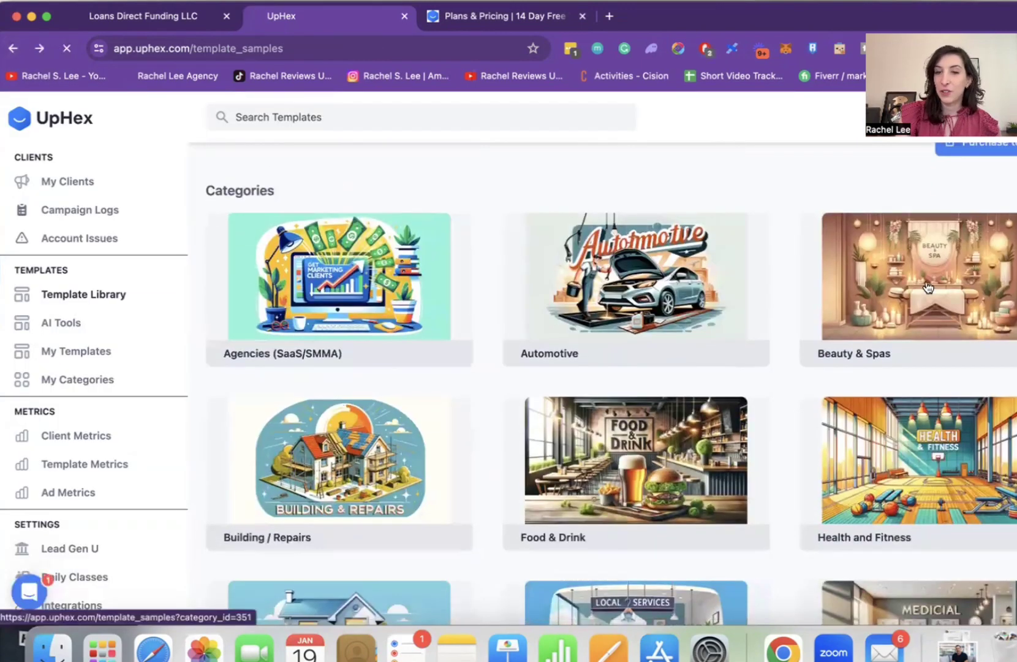
{"action": "left_click", "coordinate": [928, 287]}
{"action": "scroll", "coordinate": [525, 375], "scroll_direction": "down", "scroll_amount": 2}
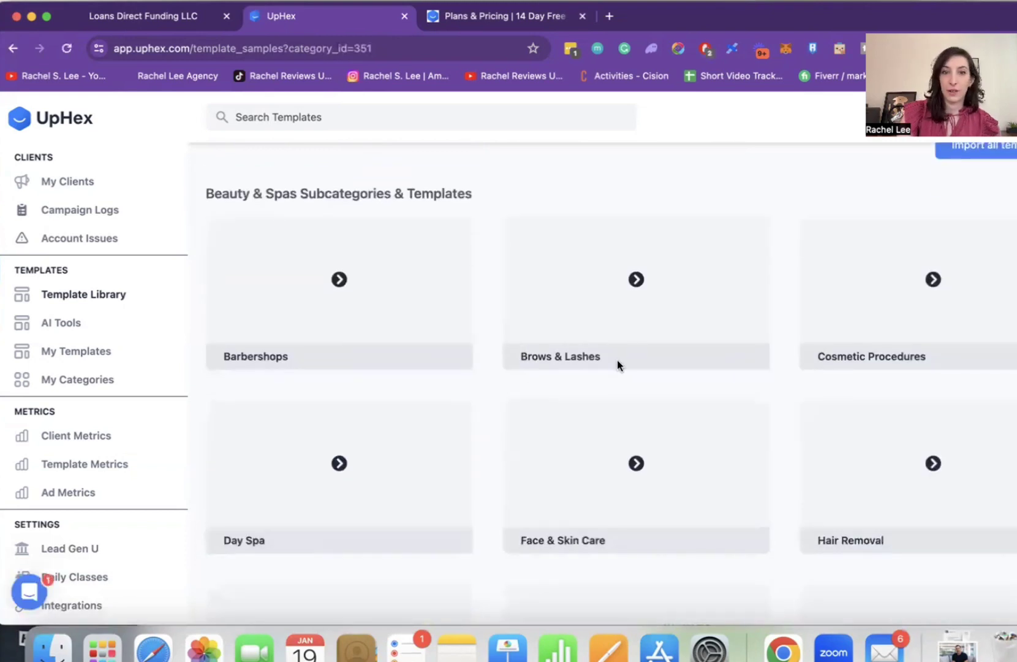
{"action": "scroll", "coordinate": [802, 470], "scroll_direction": "down", "scroll_amount": 2}
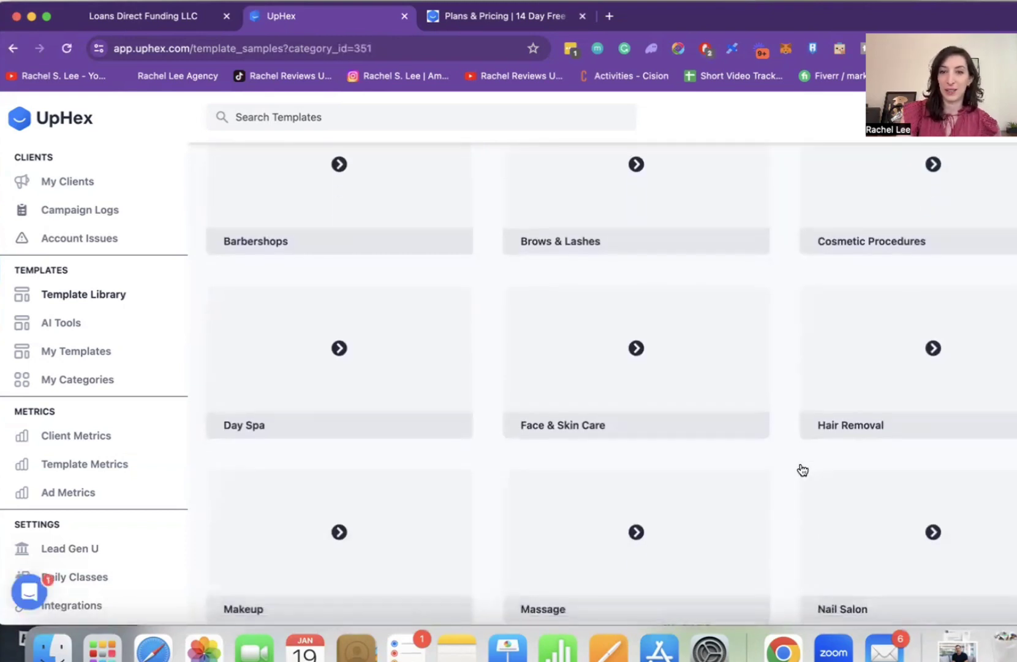
{"action": "scroll", "coordinate": [276, 380], "scroll_direction": "down", "scroll_amount": 5}
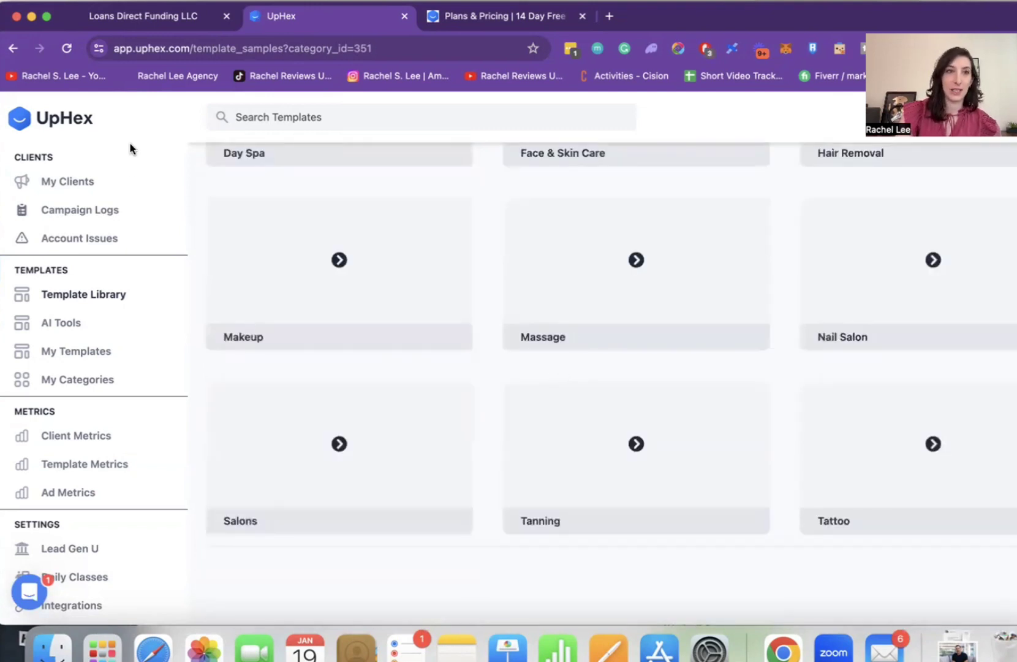
{"action": "left_click", "coordinate": [11, 48]}
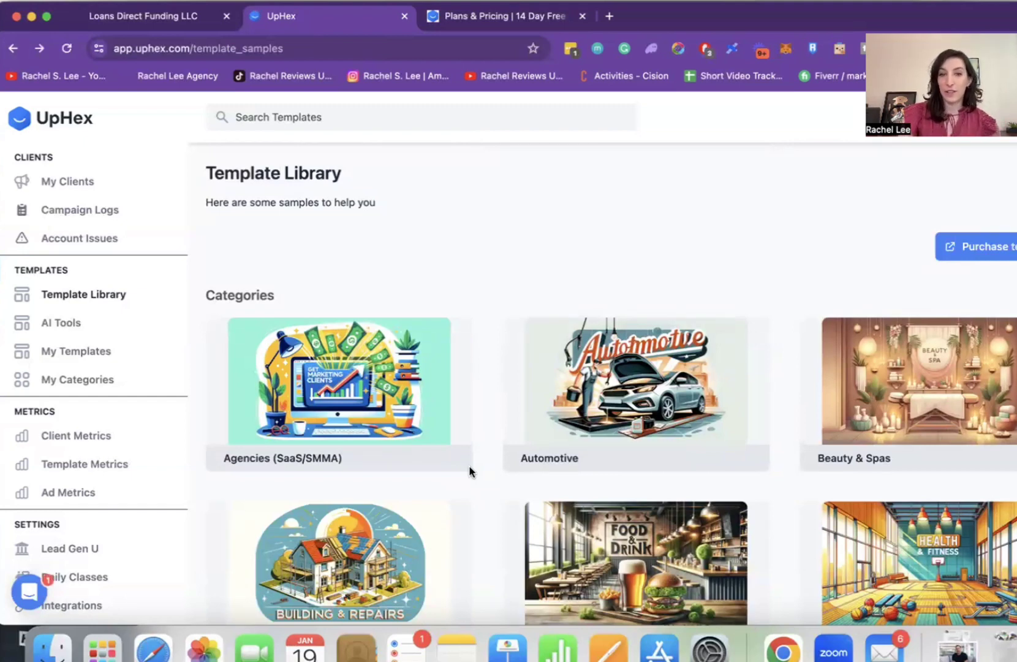
{"action": "scroll", "coordinate": [470, 472], "scroll_direction": "down", "scroll_amount": 4}
{"action": "scroll", "coordinate": [611, 342], "scroll_direction": "down", "scroll_amount": 3}
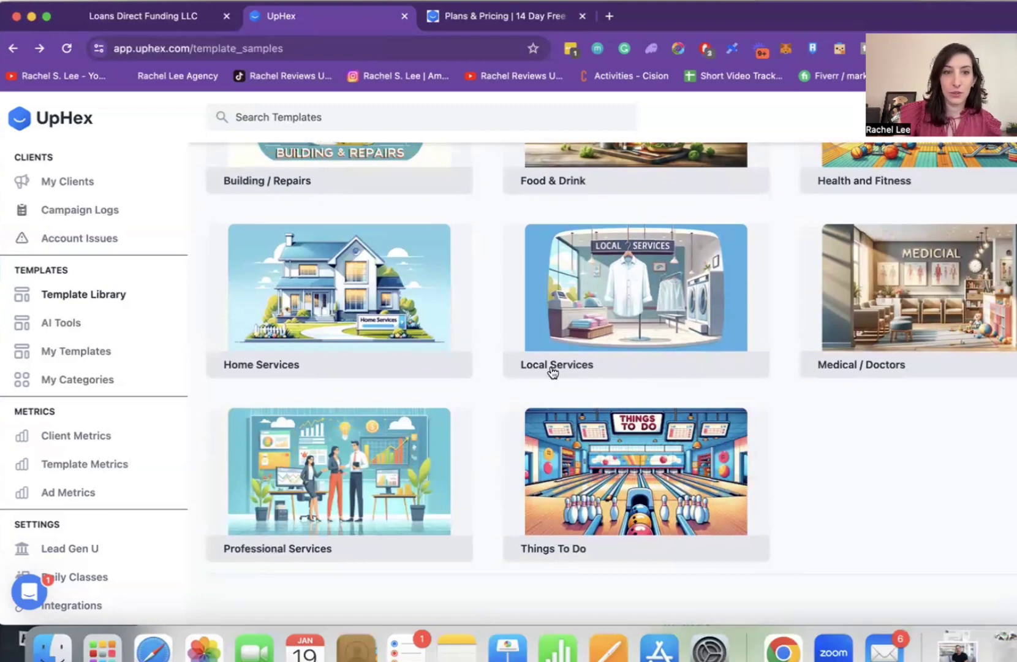
{"action": "left_click", "coordinate": [461, 334]}
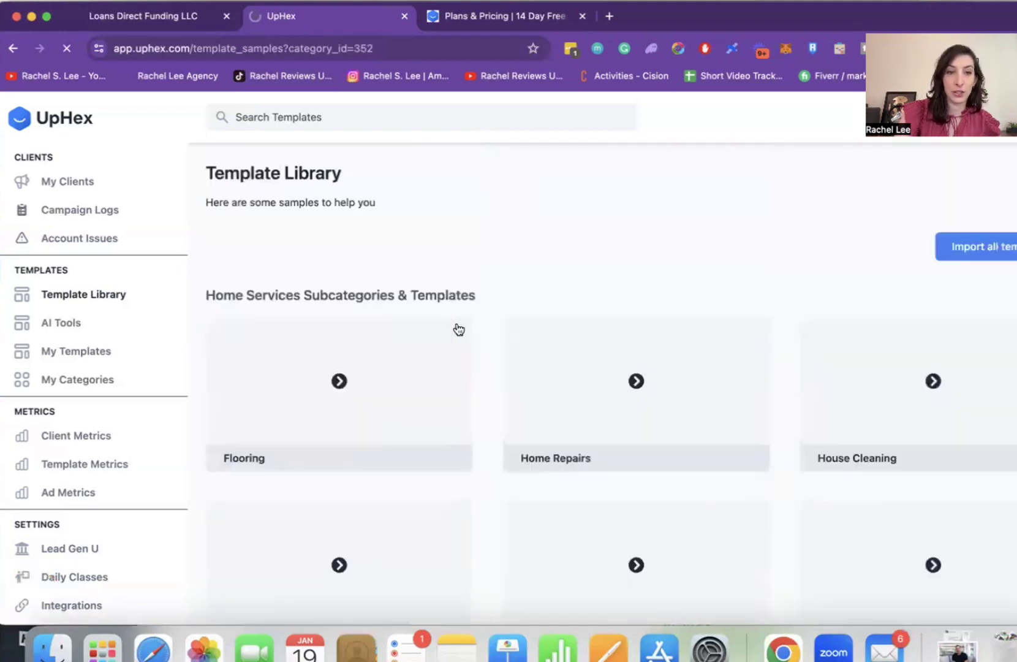
{"action": "scroll", "coordinate": [458, 329], "scroll_direction": "down", "scroll_amount": 3}
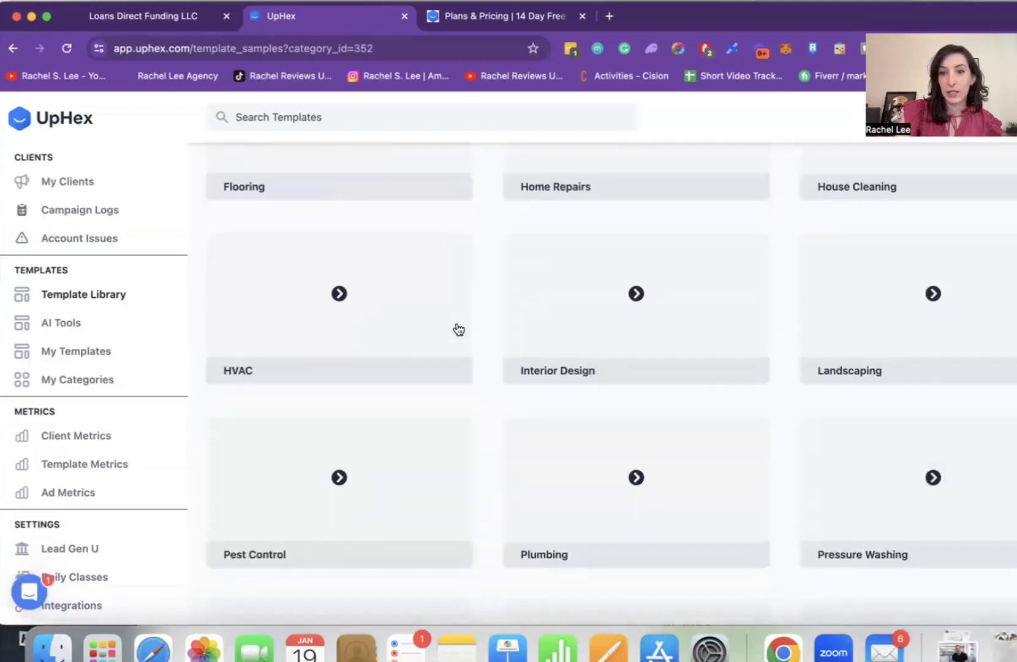
{"action": "scroll", "coordinate": [590, 438], "scroll_direction": "down", "scroll_amount": 3}
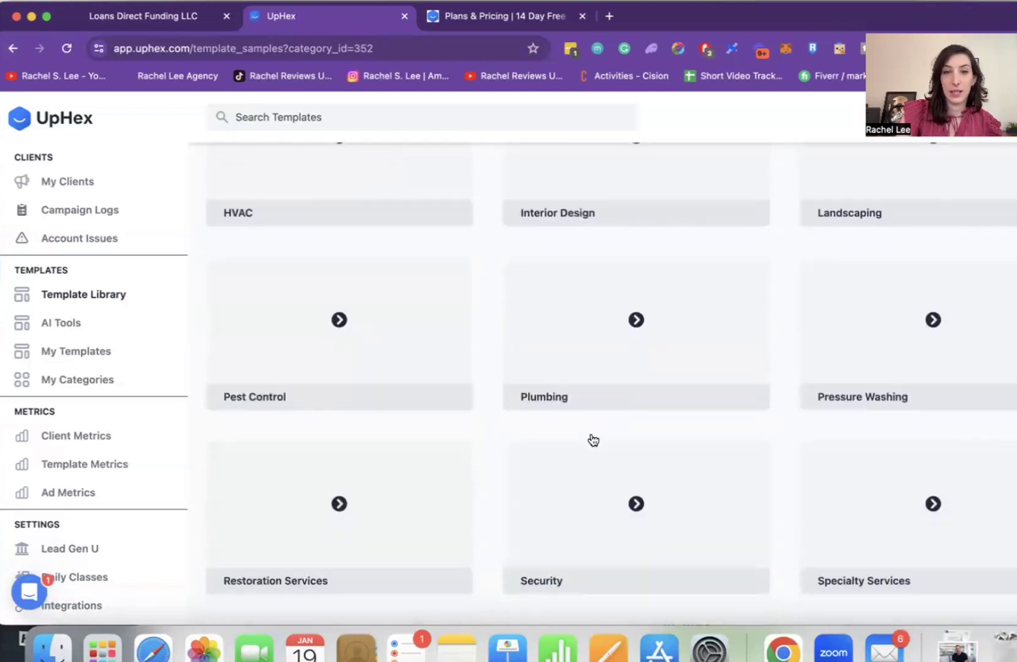
- Open the Plumbing templates and read the full Home Water Test ad, highlighting {{business.name}}
{"action": "left_click", "coordinate": [546, 355]}
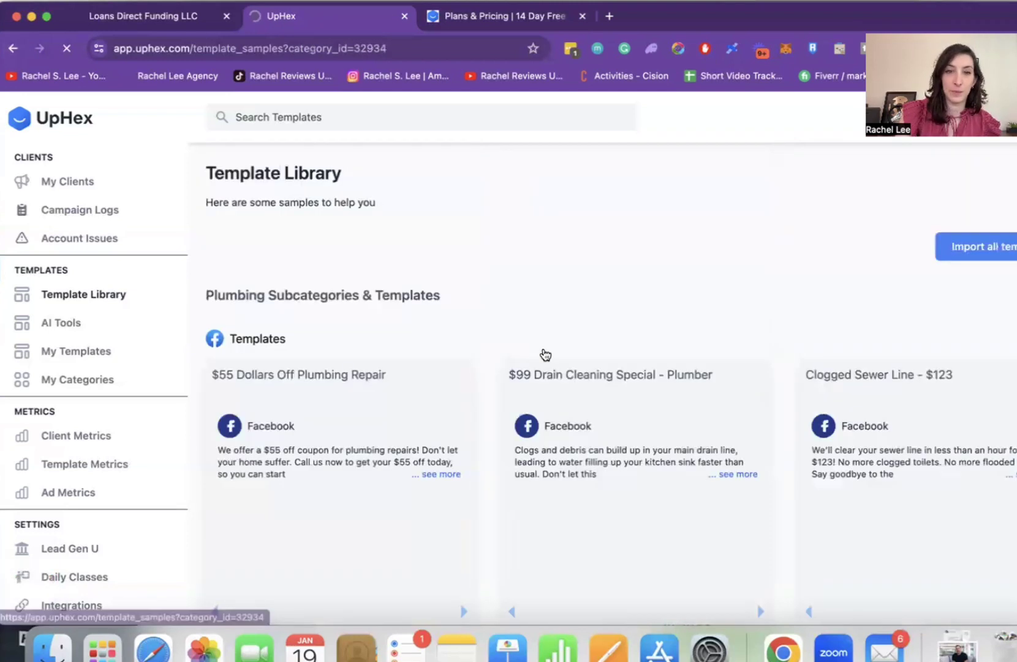
{"action": "scroll", "coordinate": [545, 354], "scroll_direction": "down", "scroll_amount": 2}
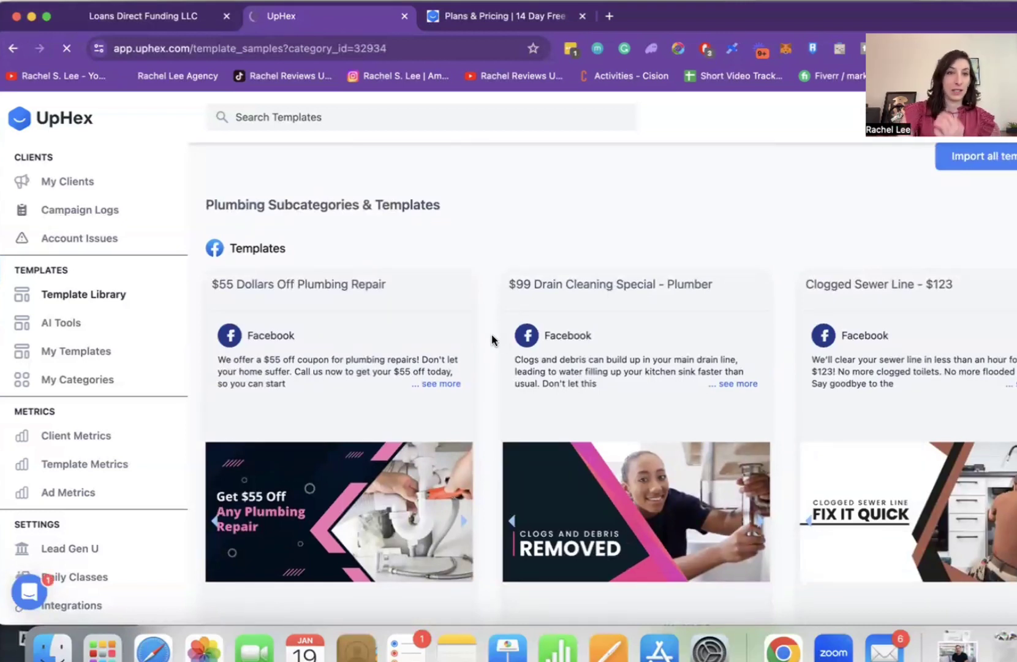
{"action": "scroll", "coordinate": [368, 300], "scroll_direction": "down", "scroll_amount": 3}
{"action": "scroll", "coordinate": [368, 307], "scroll_direction": "down", "scroll_amount": 4}
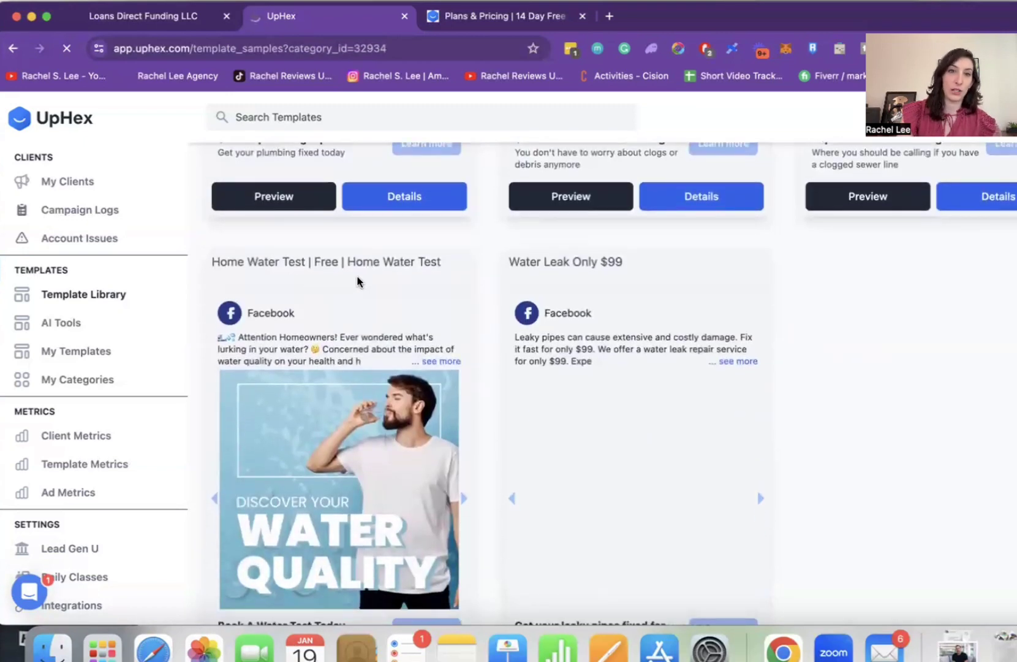
{"action": "scroll", "coordinate": [362, 289], "scroll_direction": "down", "scroll_amount": 1}
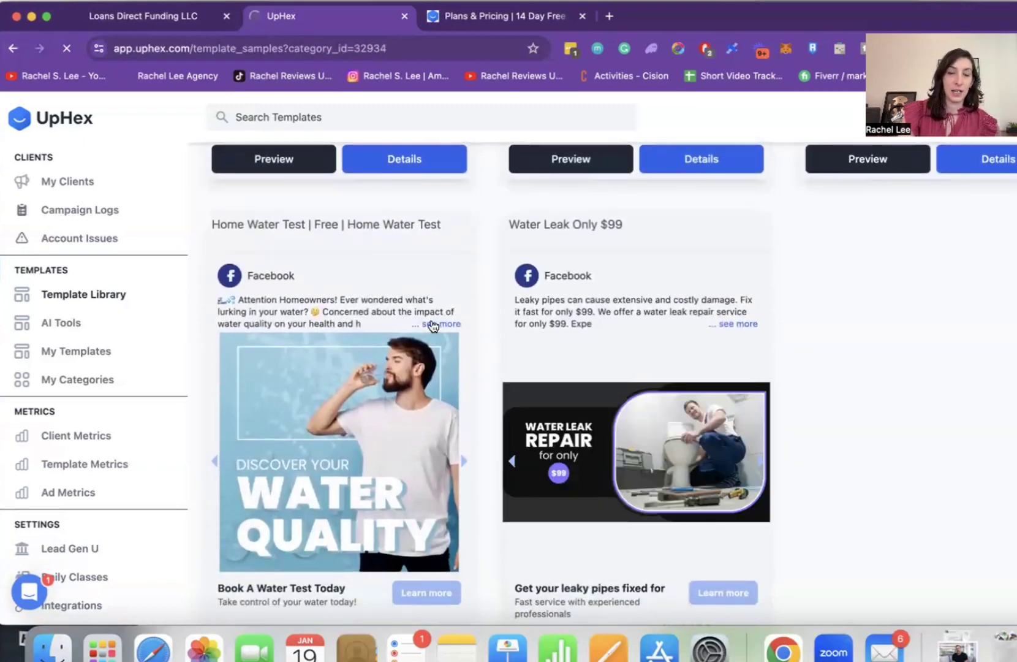
{"action": "left_click", "coordinate": [433, 323]}
{"action": "scroll", "coordinate": [363, 319], "scroll_direction": "up", "scroll_amount": 2}
{"action": "scroll", "coordinate": [475, 295], "scroll_direction": "up", "scroll_amount": 2}
{"action": "scroll", "coordinate": [476, 295], "scroll_direction": "up", "scroll_amount": 2}
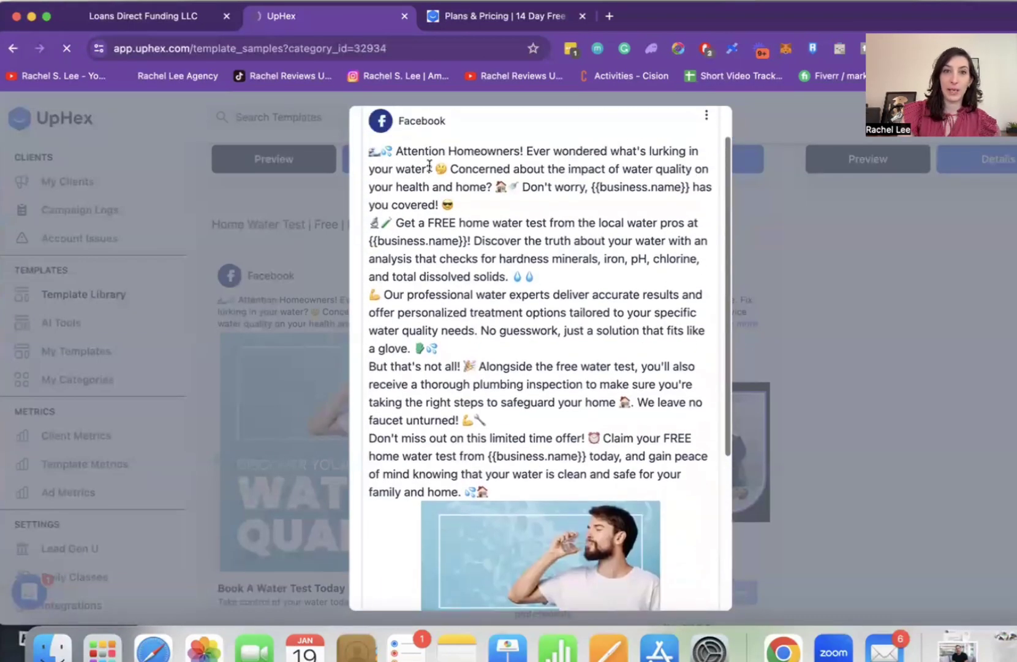
{"action": "scroll", "coordinate": [508, 231], "scroll_direction": "up", "scroll_amount": 1}
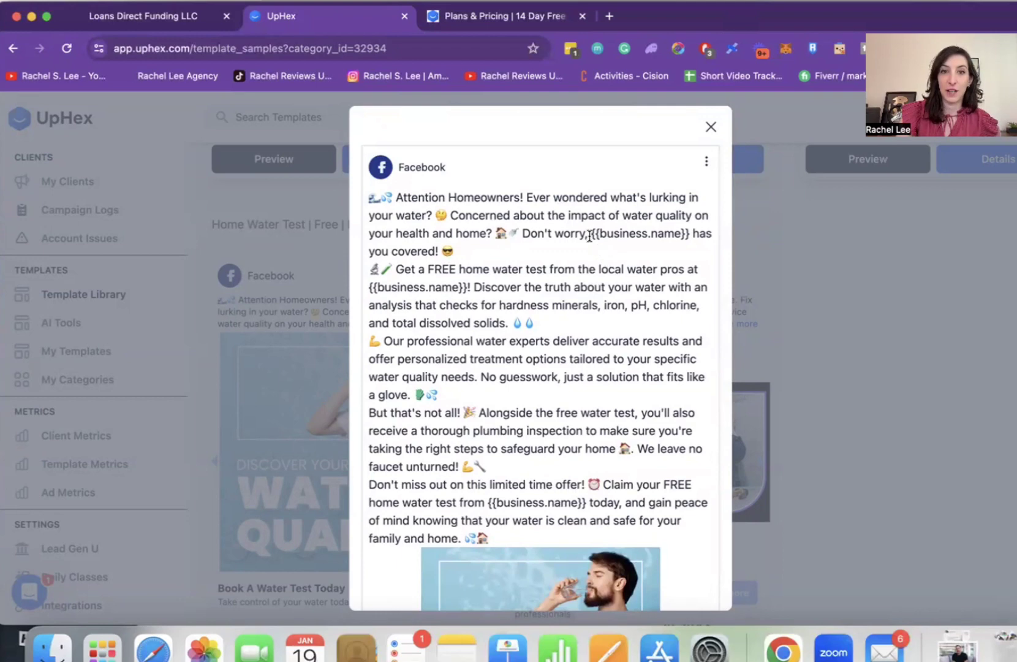
{"action": "left_click_drag", "start_coordinate": [590, 237], "coordinate": [693, 238]}
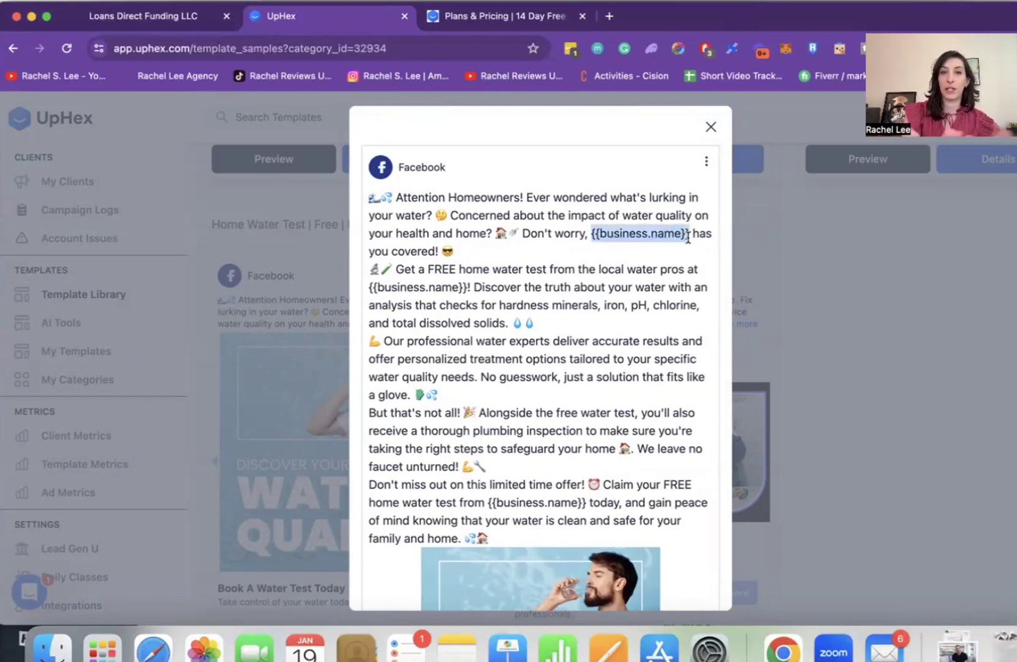
{"action": "left_click", "coordinate": [690, 242]}
{"action": "scroll", "coordinate": [697, 406], "scroll_direction": "down", "scroll_amount": 3}
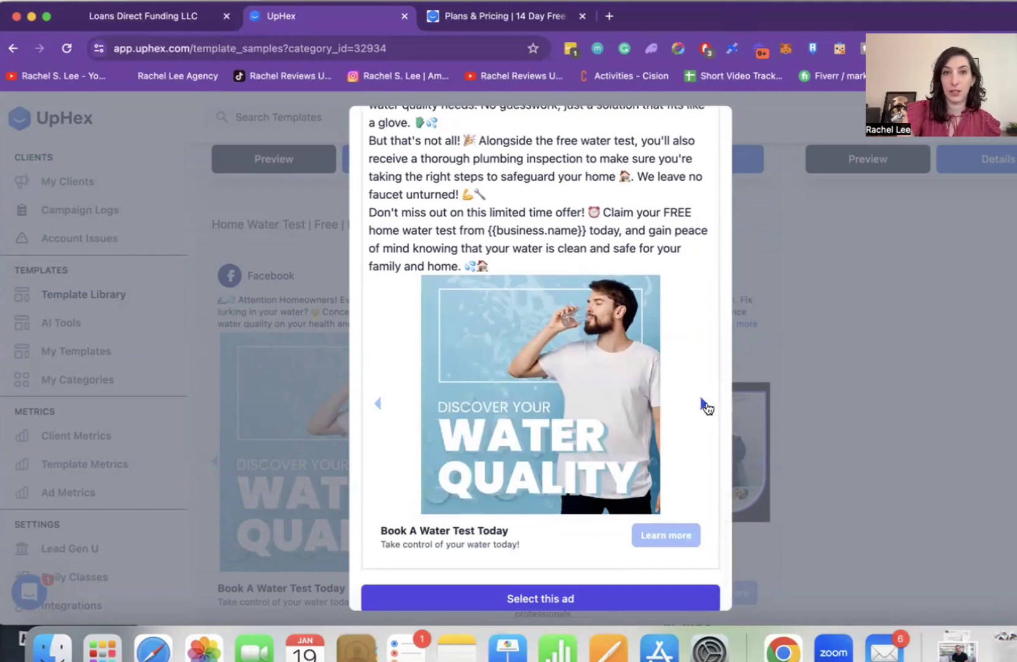
- Cycle through the Home Water Test ad's carousel images and close the preview
{"action": "left_click", "coordinate": [699, 404]}
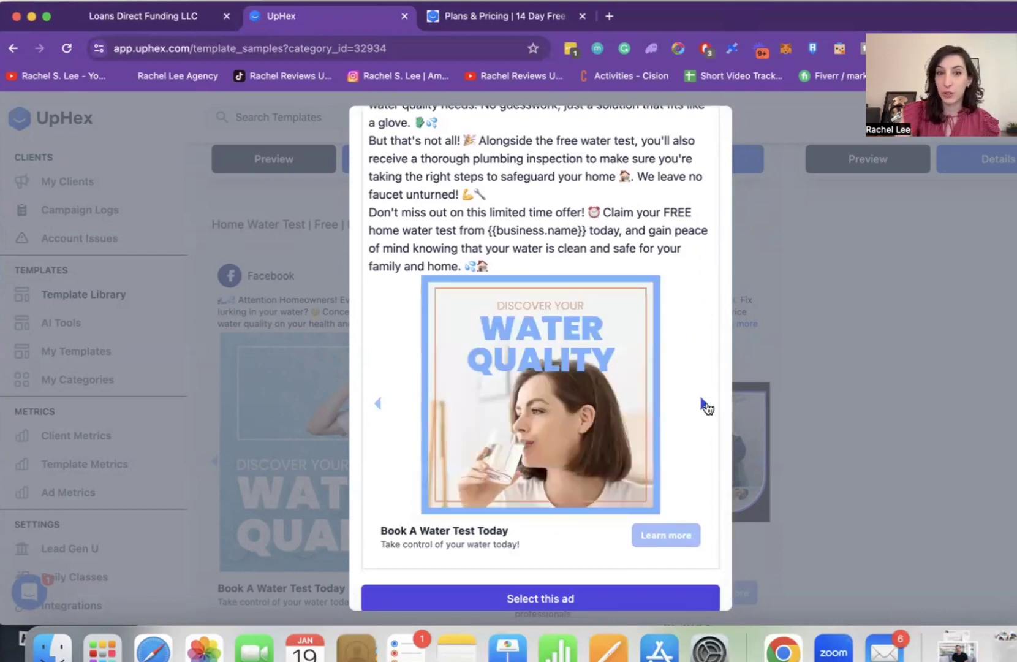
{"action": "left_click", "coordinate": [705, 406]}
{"action": "left_click", "coordinate": [704, 405]}
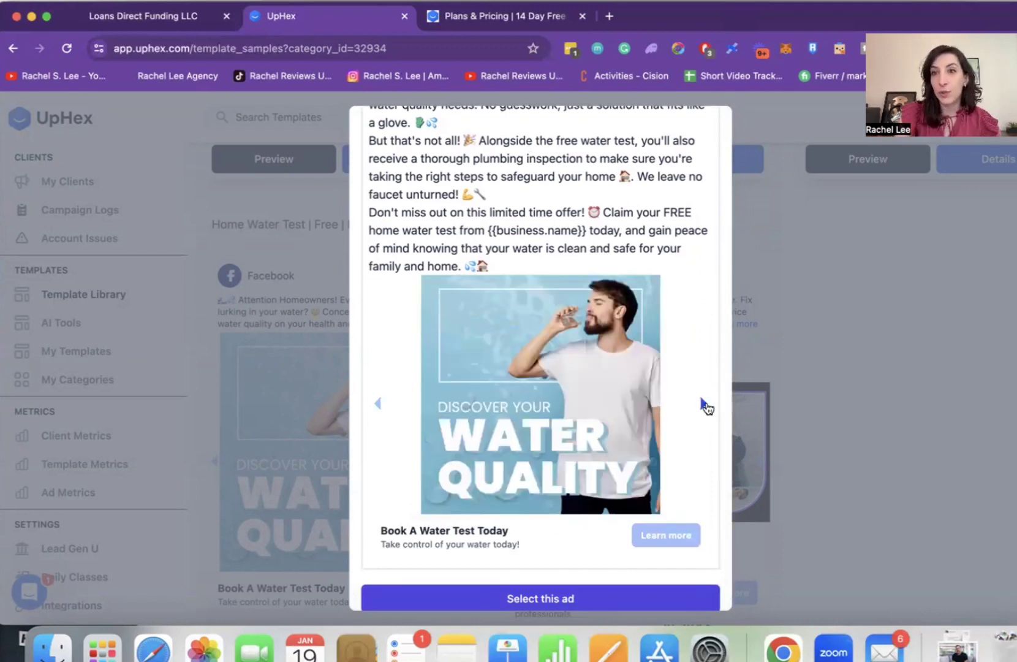
{"action": "scroll", "coordinate": [704, 405], "scroll_direction": "up", "scroll_amount": 5}
{"action": "scroll", "coordinate": [706, 382], "scroll_direction": "up", "scroll_amount": 2}
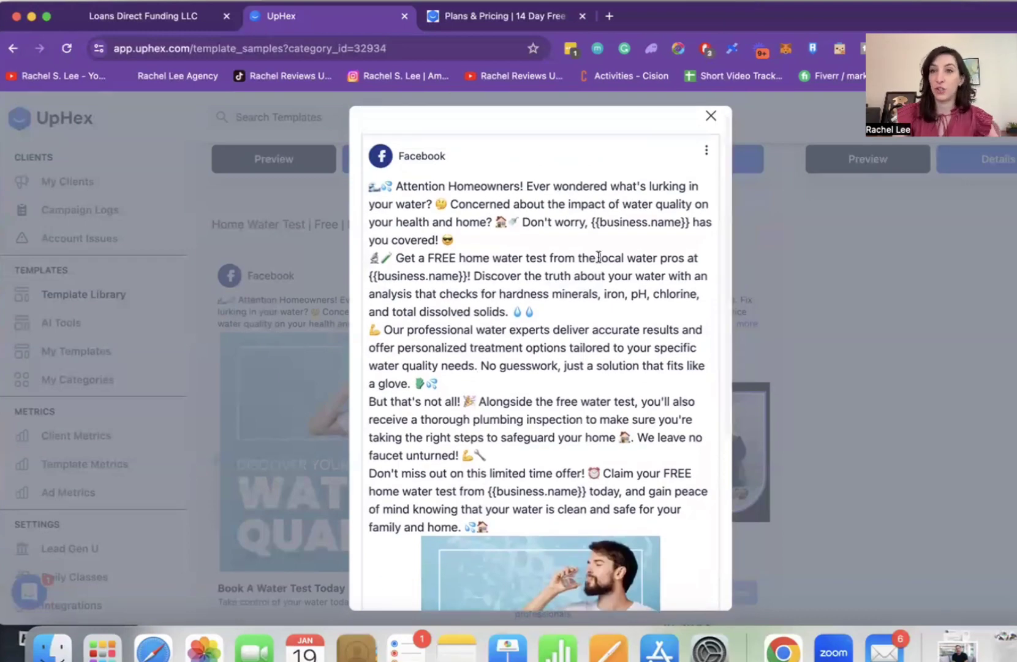
{"action": "left_click", "coordinate": [712, 116]}
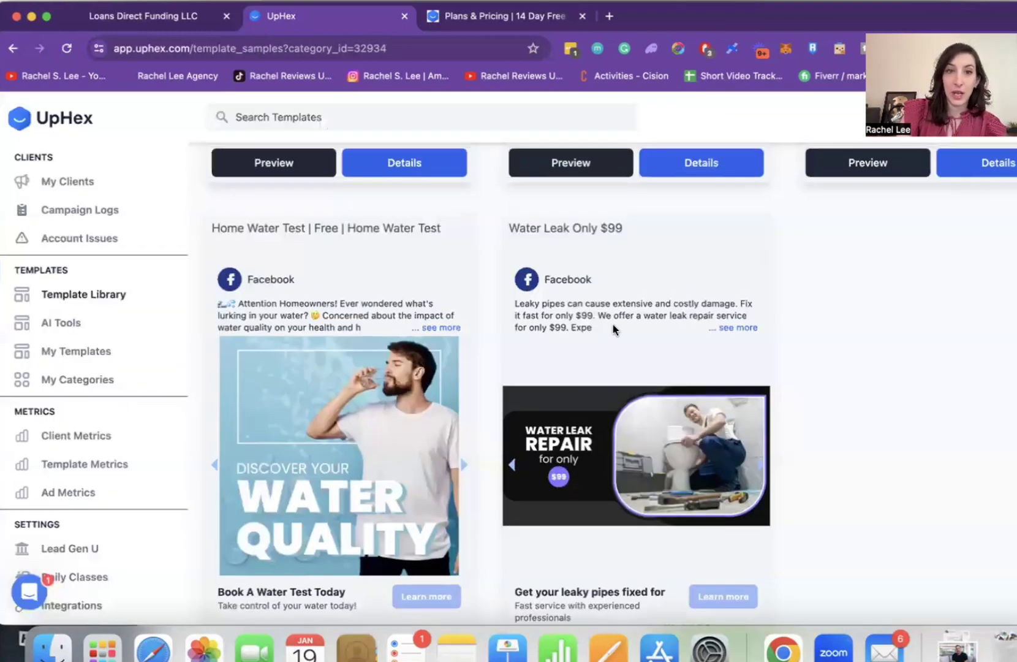
{"action": "scroll", "coordinate": [616, 318], "scroll_direction": "up", "scroll_amount": 1}
{"action": "scroll", "coordinate": [612, 323], "scroll_direction": "up", "scroll_amount": 5}
{"action": "scroll", "coordinate": [613, 328], "scroll_direction": "up", "scroll_amount": 2}
{"action": "scroll", "coordinate": [614, 329], "scroll_direction": "up", "scroll_amount": 2}
{"action": "scroll", "coordinate": [614, 330], "scroll_direction": "up", "scroll_amount": 1}
{"action": "scroll", "coordinate": [614, 331], "scroll_direction": "down", "scroll_amount": 1}
{"action": "scroll", "coordinate": [614, 331], "scroll_direction": "down", "scroll_amount": 2}
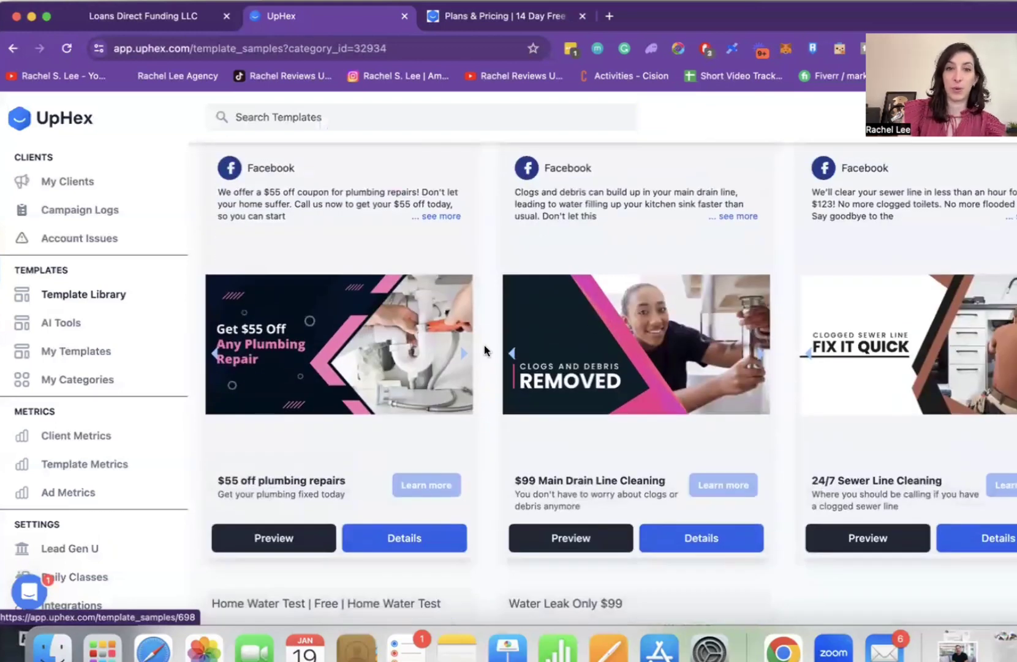
- Switch between the Loans Direct Funding GoHighLevel tab and UpHex, ending on Manage Ads
{"action": "left_click", "coordinate": [104, 30]}
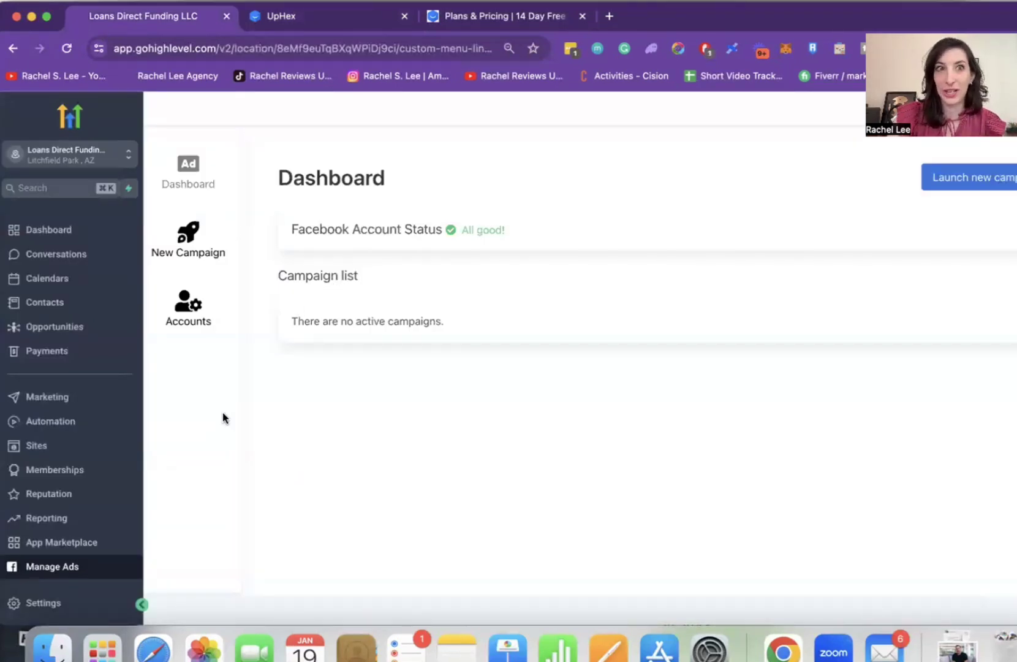
{"action": "left_click", "coordinate": [305, 16]}
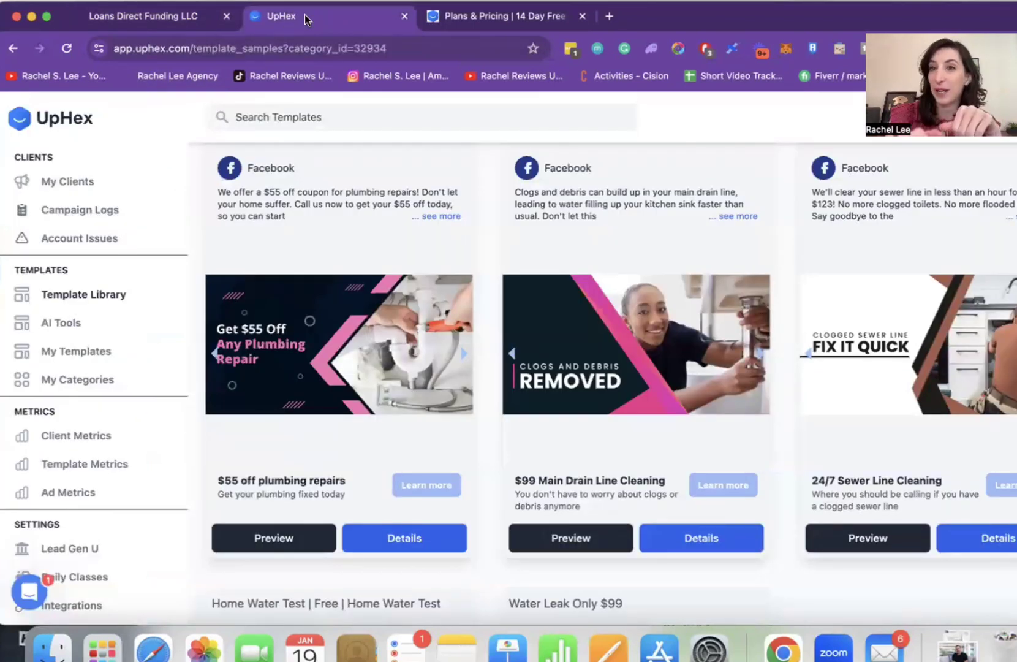
{"action": "left_click", "coordinate": [140, 21]}
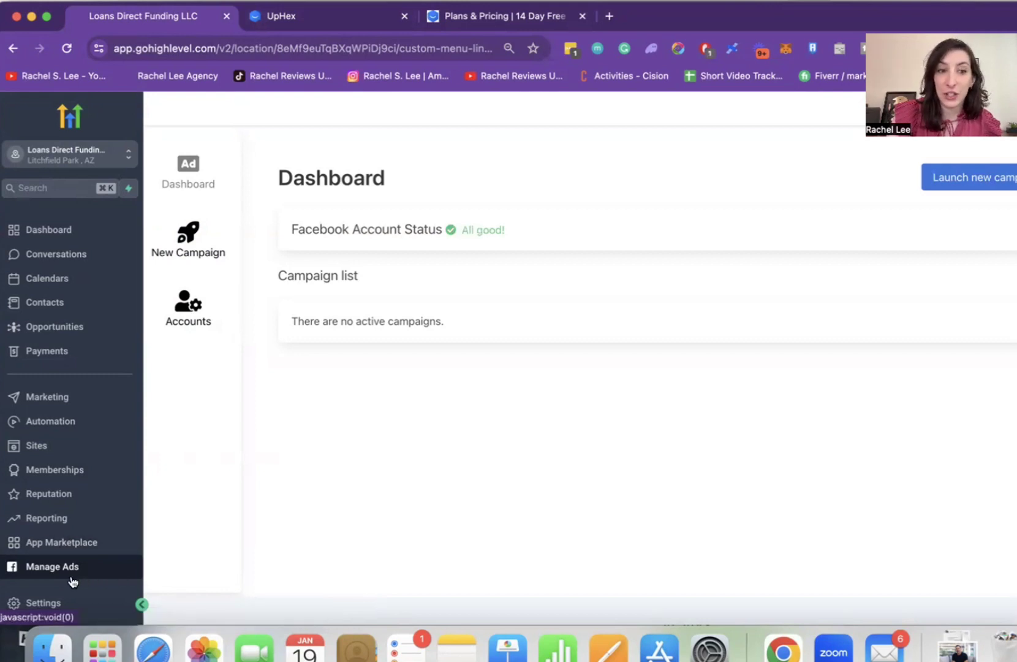
{"action": "left_click", "coordinate": [329, 27]}
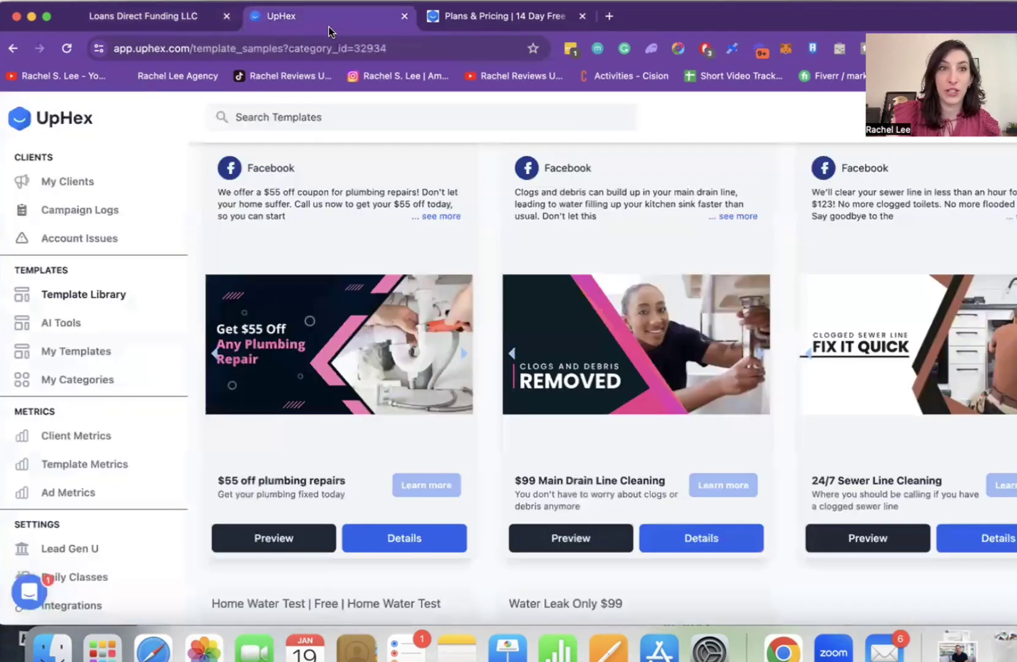
{"action": "left_click", "coordinate": [166, 30]}
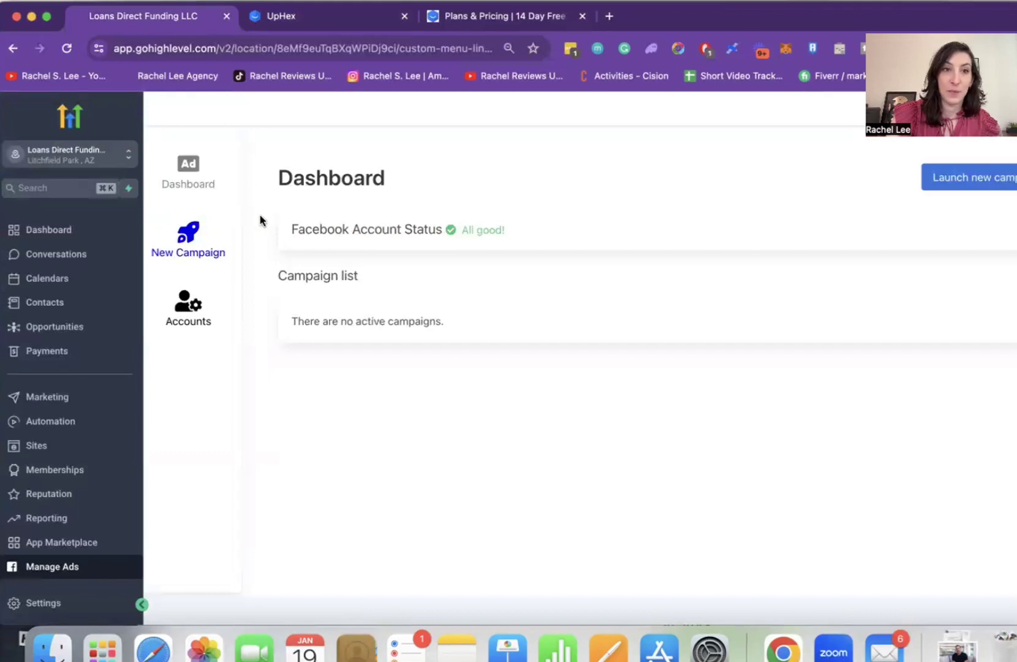
- Create a new campaign on the Facebook platform, with a quick glance at UpHex
{"action": "left_click", "coordinate": [195, 248]}
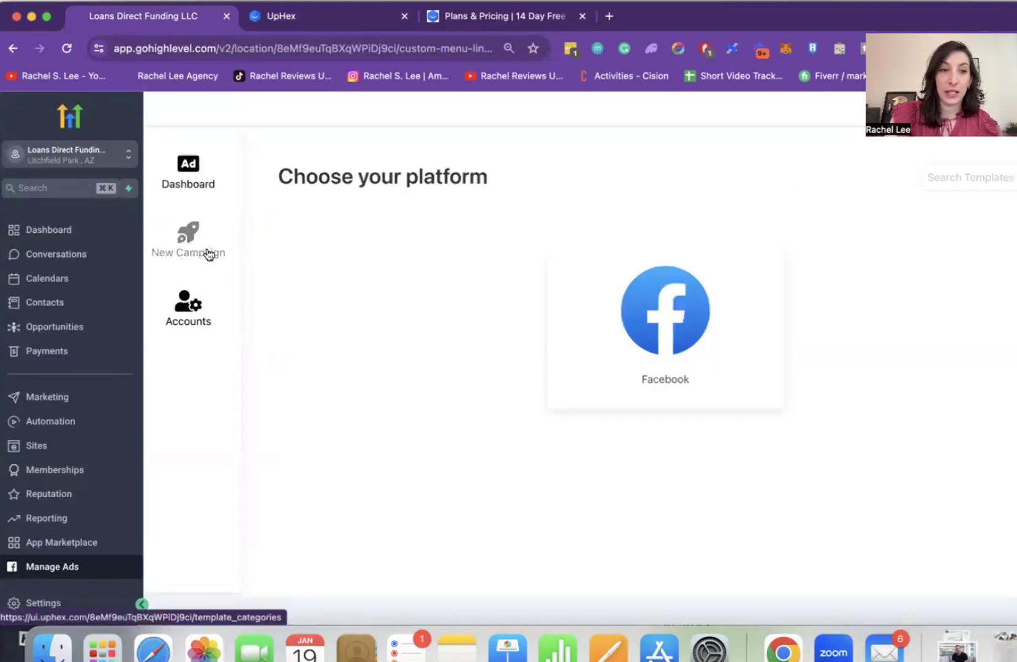
{"action": "left_click", "coordinate": [710, 285]}
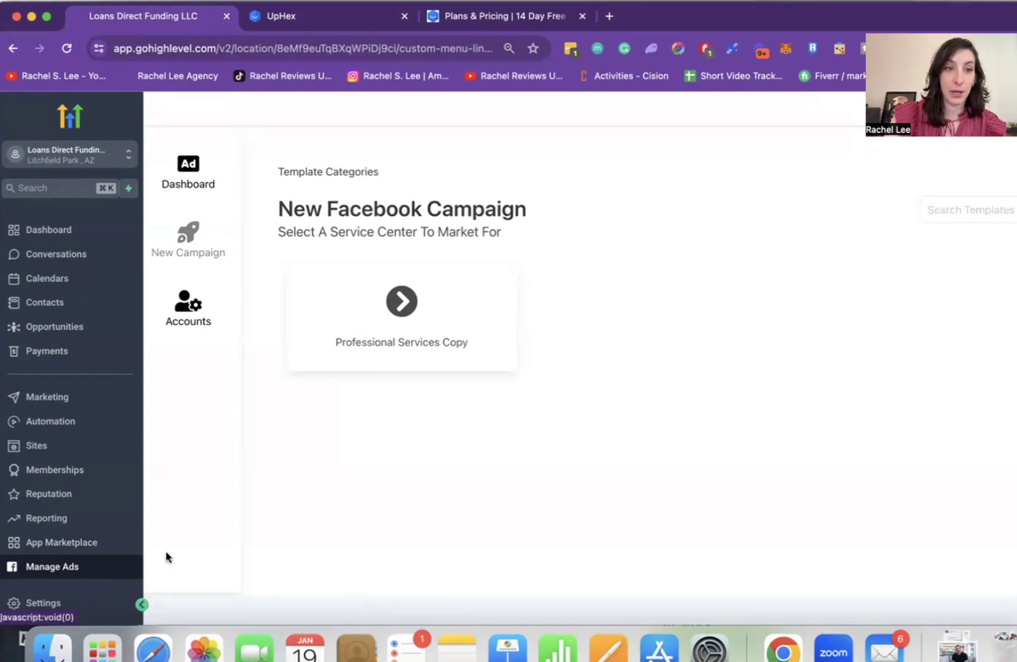
{"action": "left_click", "coordinate": [280, 19]}
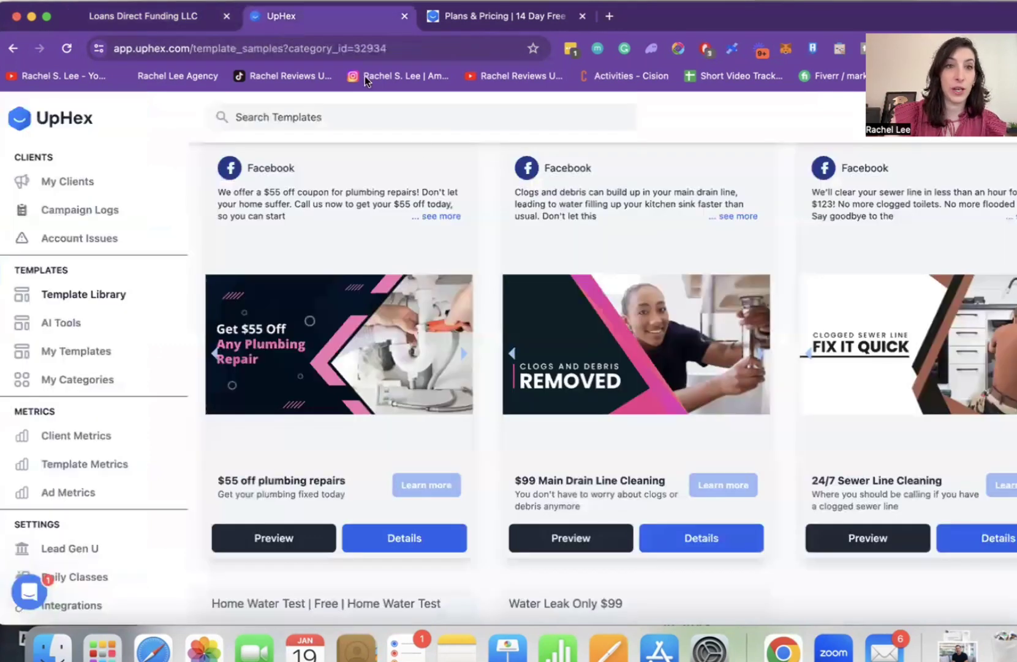
{"action": "left_click", "coordinate": [176, 19]}
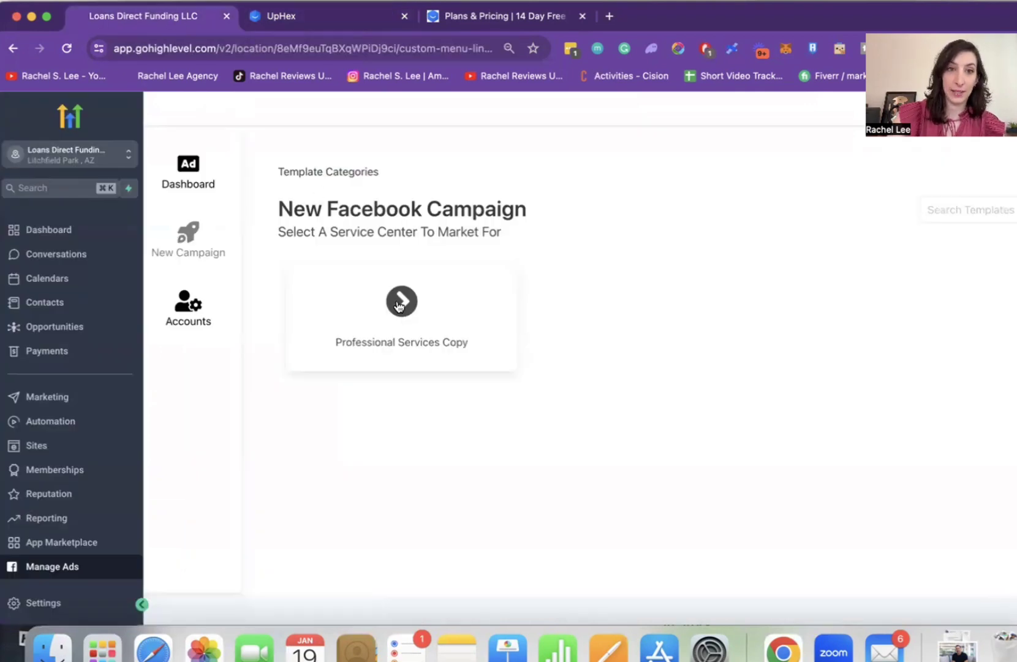
- Open Professional Services Copy, then the Mortgage Brokers Copy templates
{"action": "left_click", "coordinate": [388, 329]}
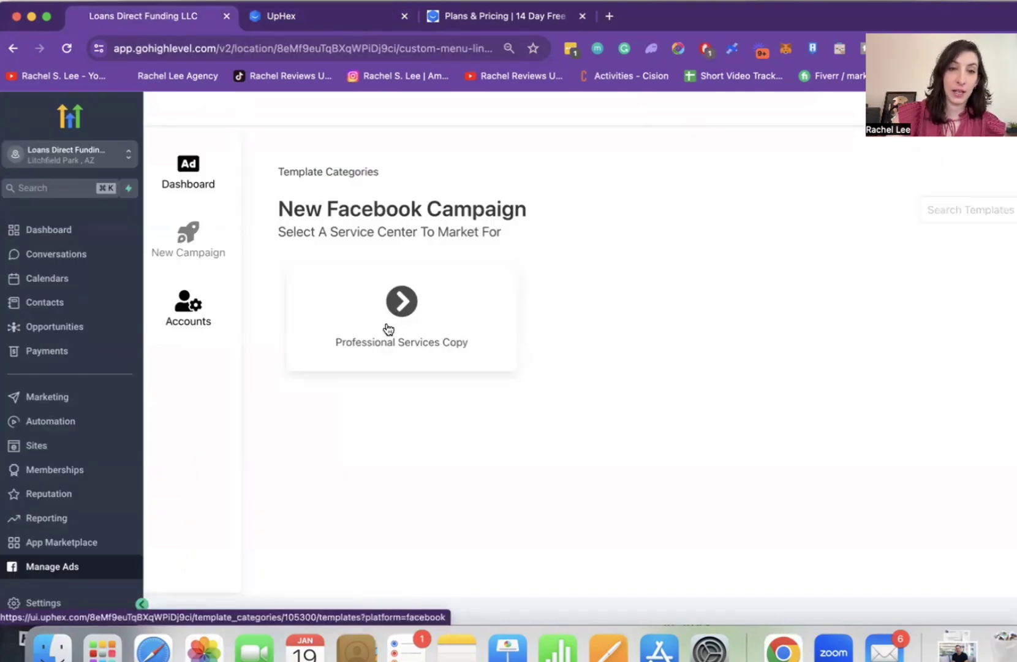
{"action": "left_click", "coordinate": [393, 340]}
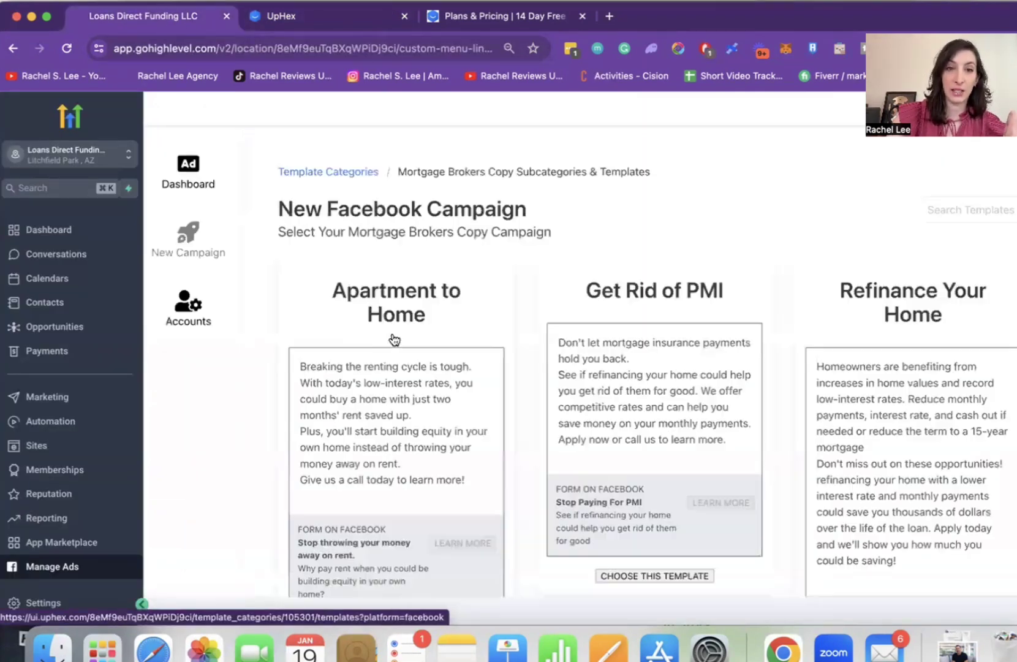
{"action": "scroll", "coordinate": [556, 266], "scroll_direction": "down", "scroll_amount": 2}
{"action": "scroll", "coordinate": [559, 266], "scroll_direction": "up", "scroll_amount": 2}
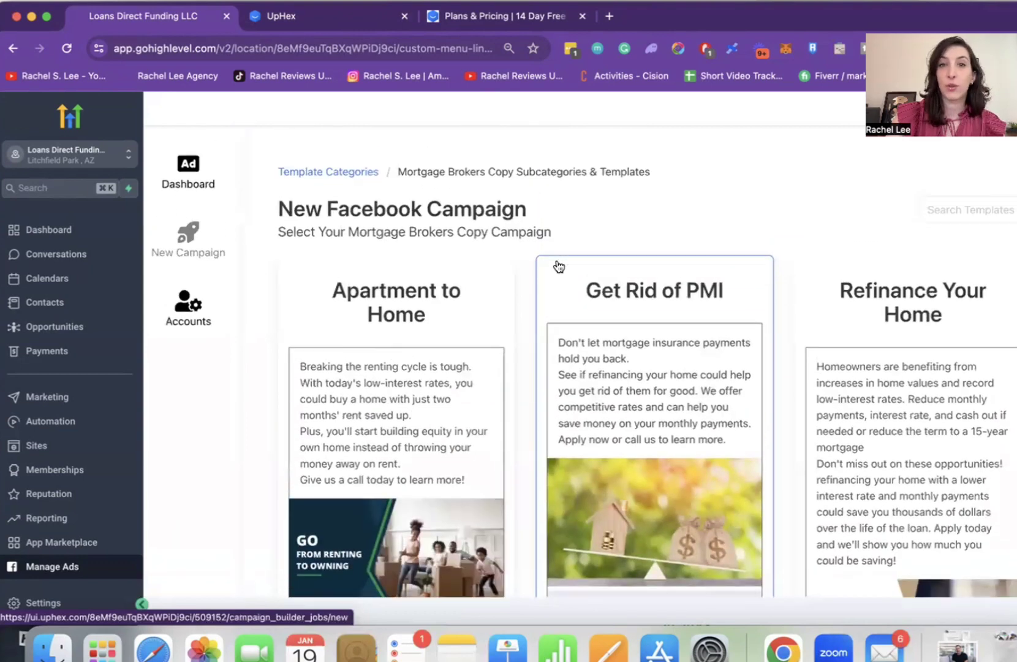
{"action": "scroll", "coordinate": [647, 326], "scroll_direction": "down", "scroll_amount": 5}
{"action": "scroll", "coordinate": [943, 352], "scroll_direction": "down", "scroll_amount": 5}
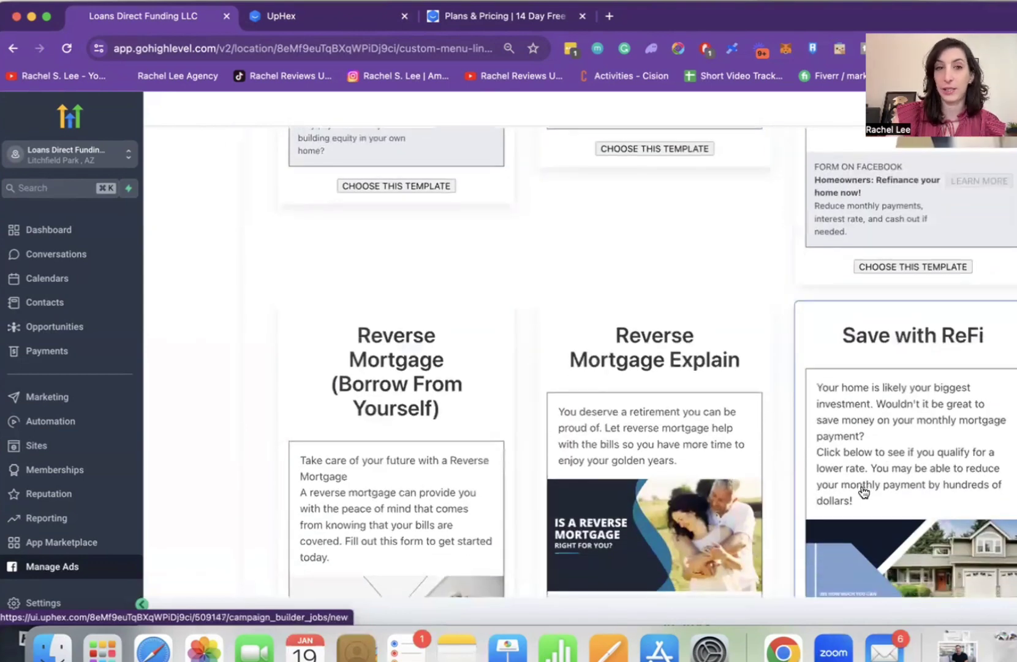
{"action": "scroll", "coordinate": [658, 475], "scroll_direction": "down", "scroll_amount": 5}
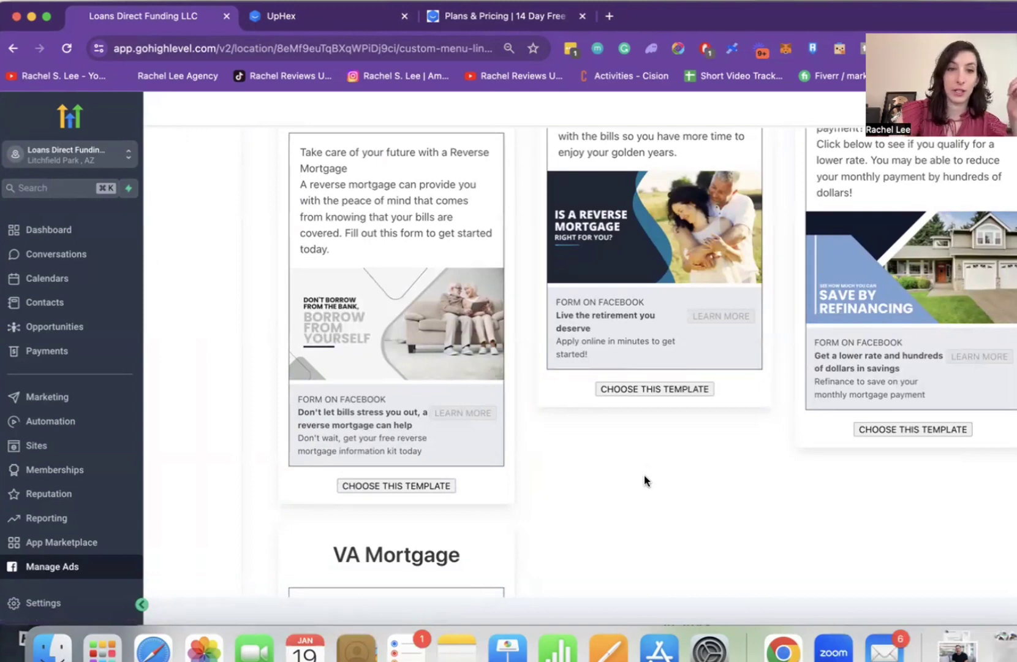
{"action": "scroll", "coordinate": [578, 417], "scroll_direction": "down", "scroll_amount": 5}
{"action": "scroll", "coordinate": [577, 411], "scroll_direction": "down", "scroll_amount": 3}
{"action": "scroll", "coordinate": [577, 410], "scroll_direction": "up", "scroll_amount": 4}
{"action": "scroll", "coordinate": [578, 410], "scroll_direction": "up", "scroll_amount": 4}
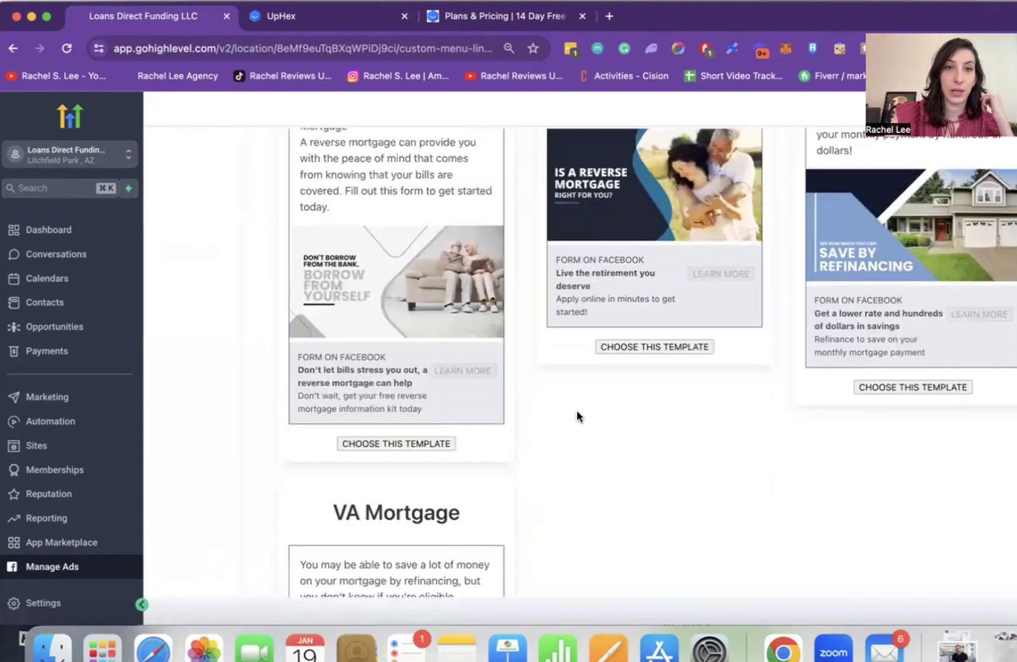
{"action": "scroll", "coordinate": [578, 411], "scroll_direction": "up", "scroll_amount": 2}
{"action": "scroll", "coordinate": [577, 412], "scroll_direction": "up", "scroll_amount": 1}
{"action": "scroll", "coordinate": [410, 243], "scroll_direction": "down", "scroll_amount": 2}
{"action": "scroll", "coordinate": [407, 557], "scroll_direction": "down", "scroll_amount": 1}
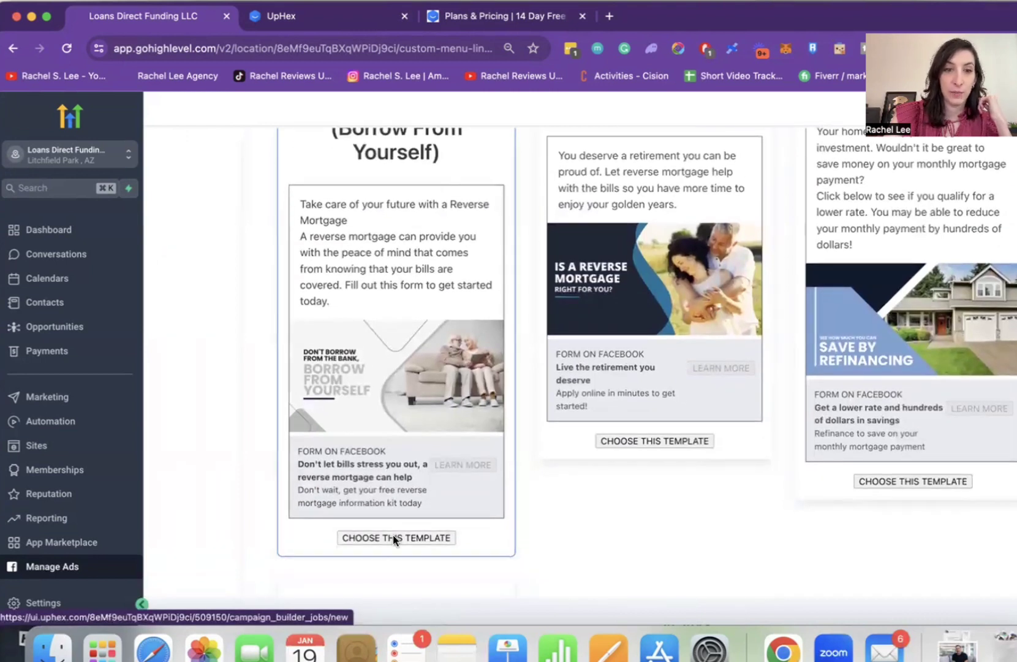
- Use the Reverse Mortgage template with a $20 daily budget and the 15-mile radius kept
{"action": "left_click", "coordinate": [395, 539]}
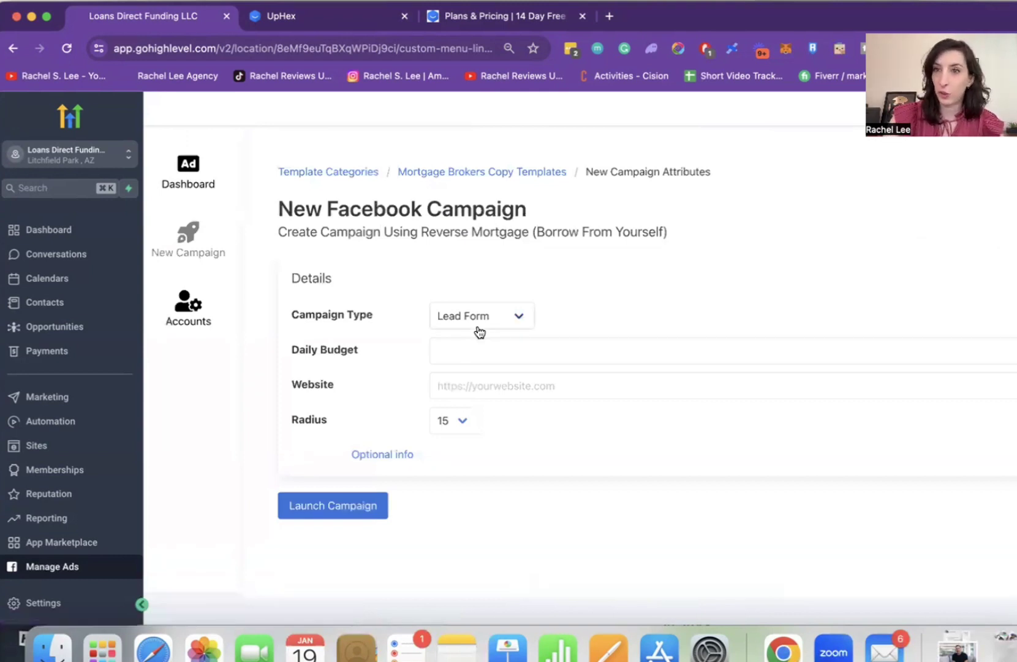
{"action": "left_click", "coordinate": [470, 349]}
{"action": "type", "text": "20"}
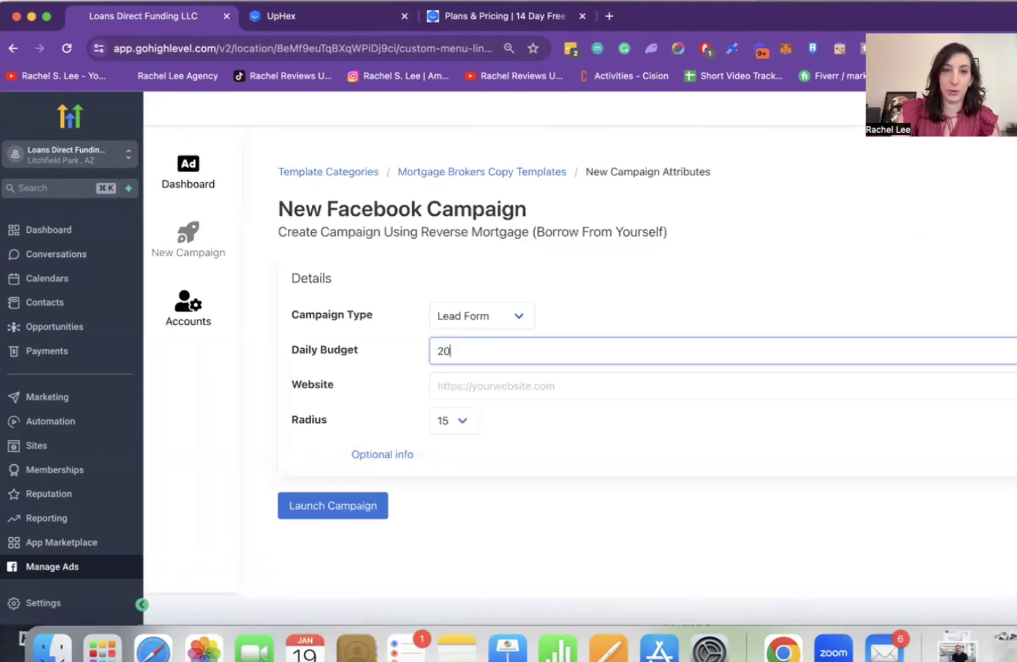
{"action": "left_click", "coordinate": [518, 382]}
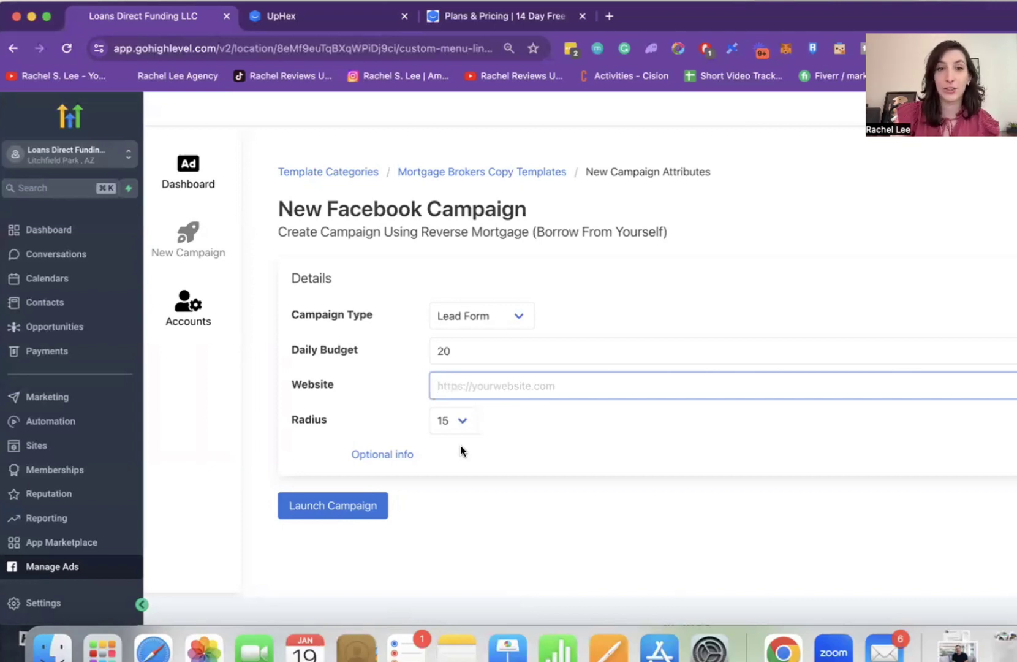
{"action": "left_click", "coordinate": [453, 428]}
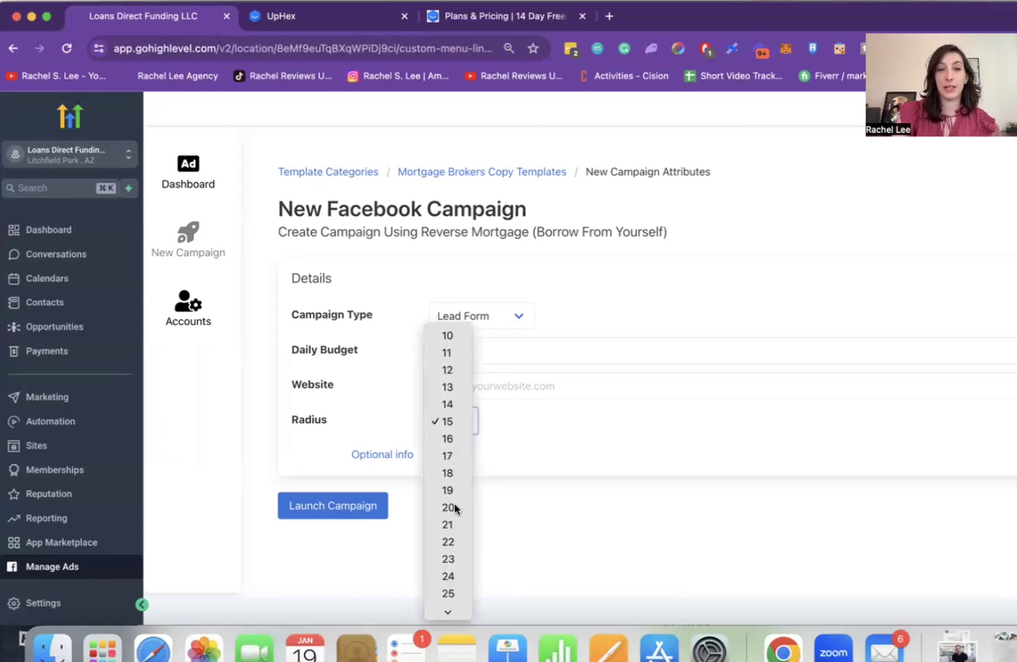
{"action": "left_click", "coordinate": [555, 438]}
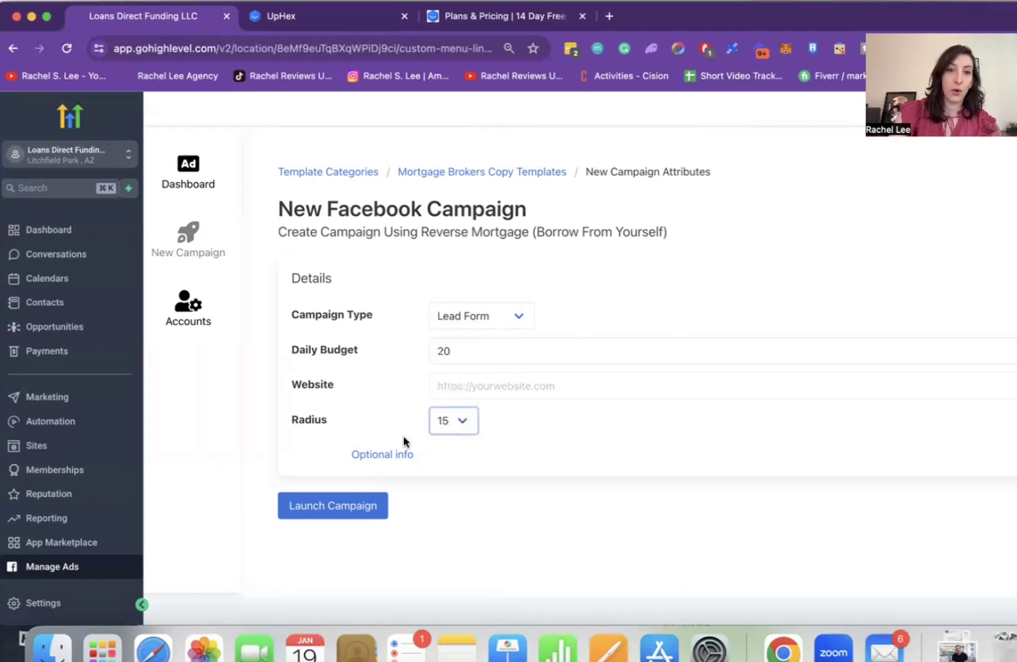
- Set the campaign's optional location targeting to States/Regions
{"action": "left_click", "coordinate": [378, 454]}
{"action": "scroll", "coordinate": [407, 455], "scroll_direction": "down", "scroll_amount": 3}
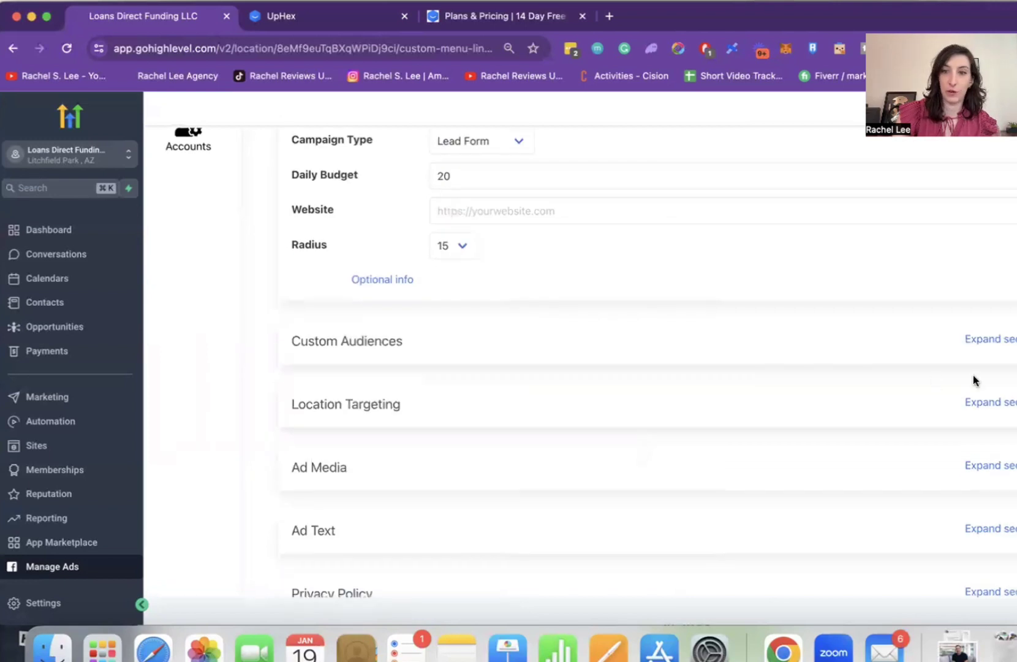
{"action": "left_click", "coordinate": [982, 402]}
{"action": "scroll", "coordinate": [499, 439], "scroll_direction": "down", "scroll_amount": 2}
{"action": "left_click", "coordinate": [302, 403]}
{"action": "scroll", "coordinate": [402, 461], "scroll_direction": "down", "scroll_amount": 3}
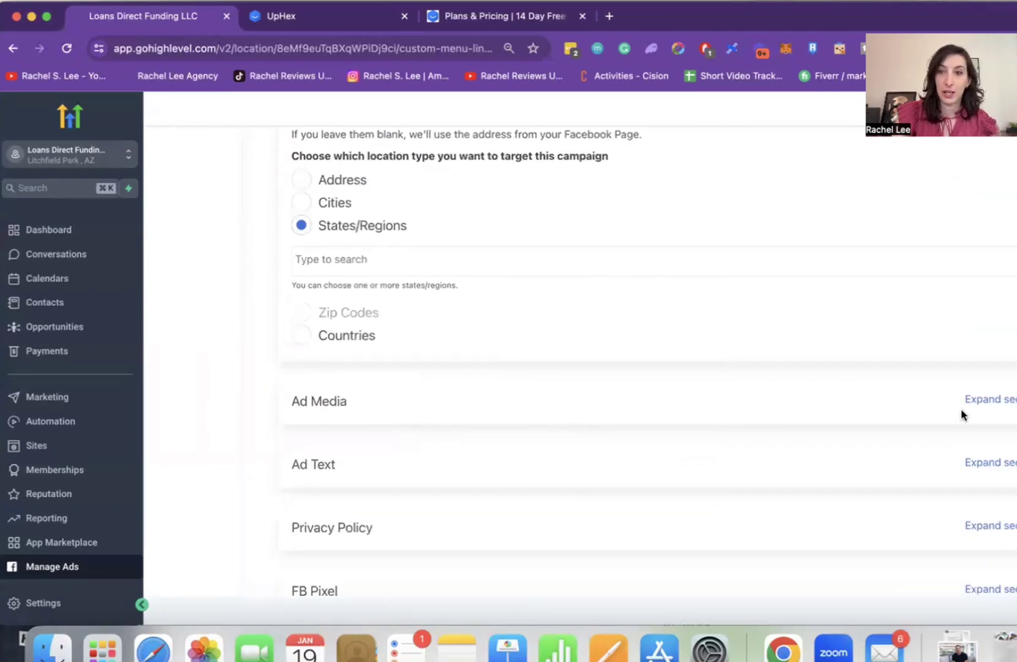
- Choose Template Media for the ad media and reveal the default ad text
{"action": "left_click", "coordinate": [976, 401]}
{"action": "left_click", "coordinate": [302, 465]}
{"action": "scroll", "coordinate": [568, 450], "scroll_direction": "down", "scroll_amount": 4}
{"action": "scroll", "coordinate": [710, 432], "scroll_direction": "down", "scroll_amount": 2}
{"action": "scroll", "coordinate": [715, 432], "scroll_direction": "down", "scroll_amount": 1}
{"action": "scroll", "coordinate": [723, 433], "scroll_direction": "down", "scroll_amount": 2}
{"action": "scroll", "coordinate": [723, 433], "scroll_direction": "up", "scroll_amount": 6}
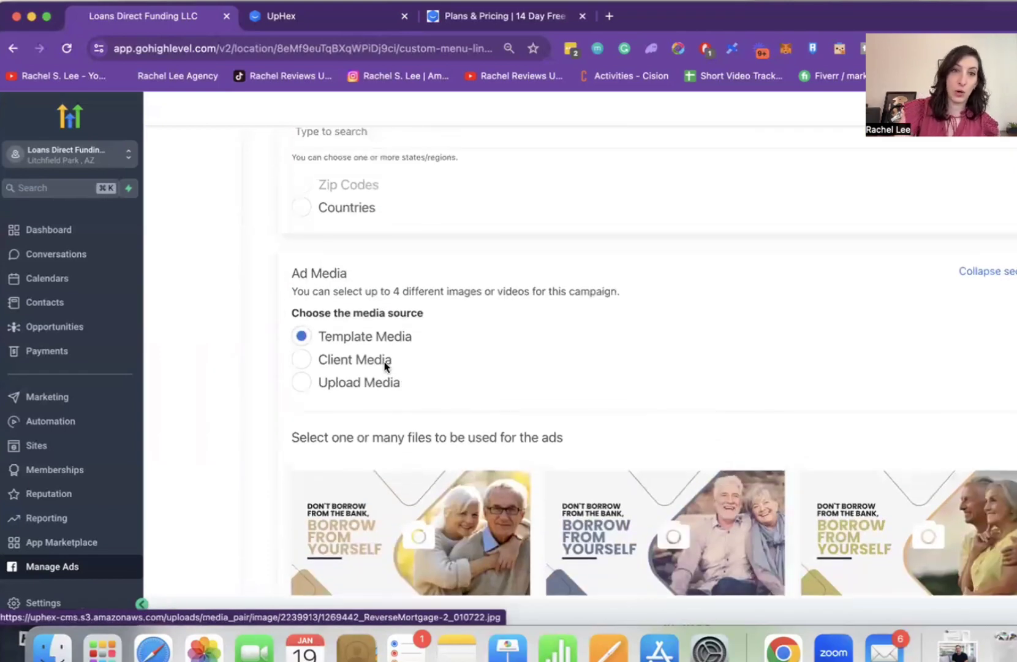
{"action": "scroll", "coordinate": [311, 387], "scroll_direction": "down", "scroll_amount": 4}
{"action": "scroll", "coordinate": [311, 386], "scroll_direction": "down", "scroll_amount": 6}
{"action": "left_click", "coordinate": [994, 354]}
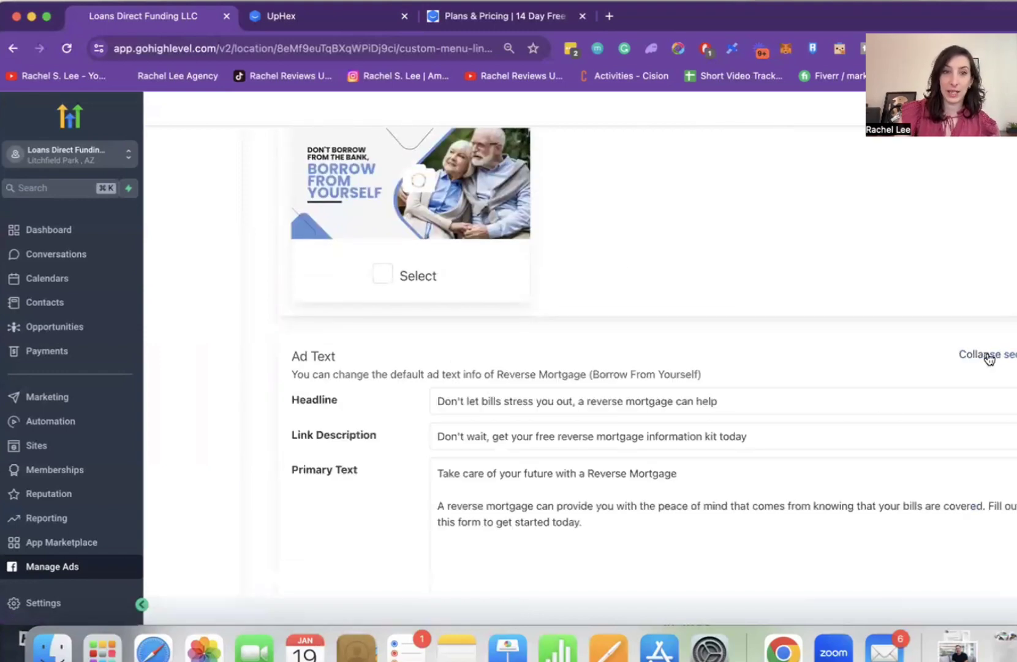
{"action": "scroll", "coordinate": [642, 393], "scroll_direction": "down", "scroll_amount": 2}
{"action": "scroll", "coordinate": [642, 390], "scroll_direction": "up", "scroll_amount": 1}
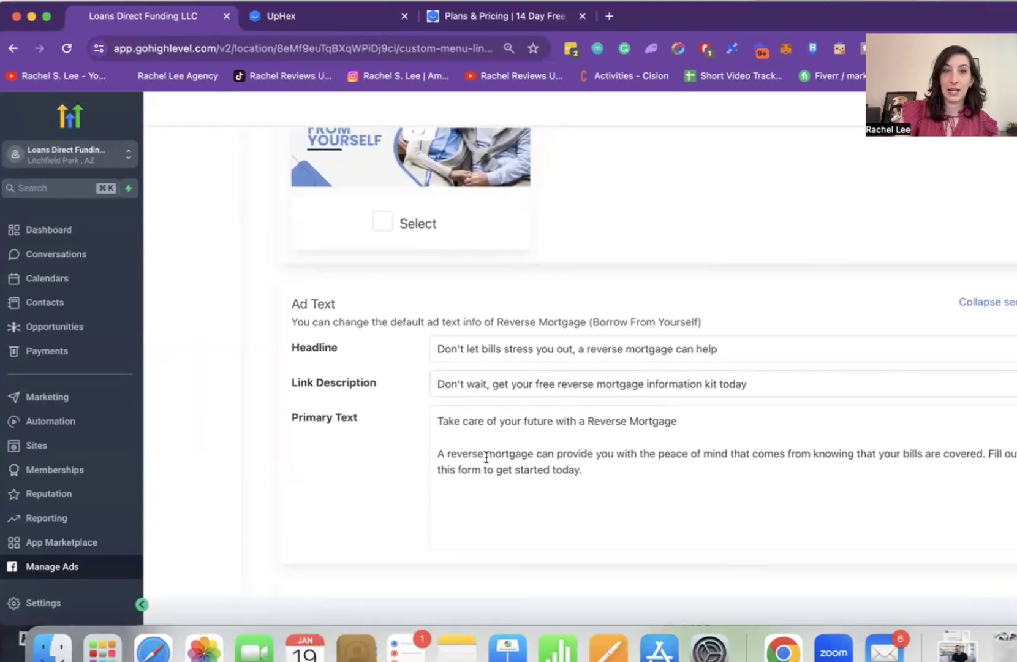
- In UpHex, view the Facebook Ads and Groupon AI rewriters, then go to My Templates
{"action": "left_click", "coordinate": [282, 16]}
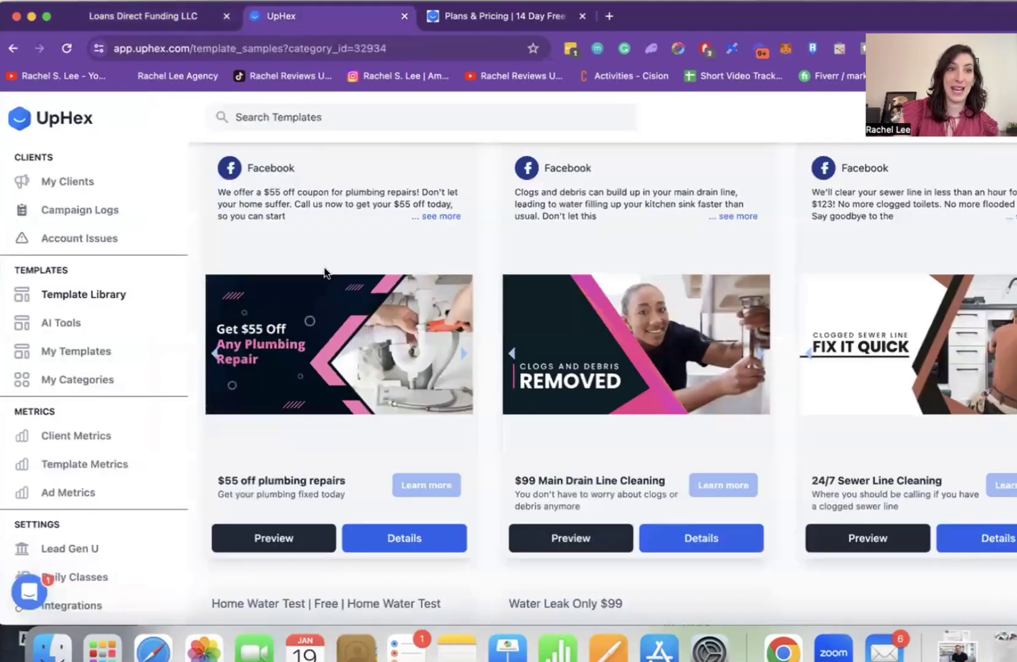
{"action": "left_click", "coordinate": [75, 329]}
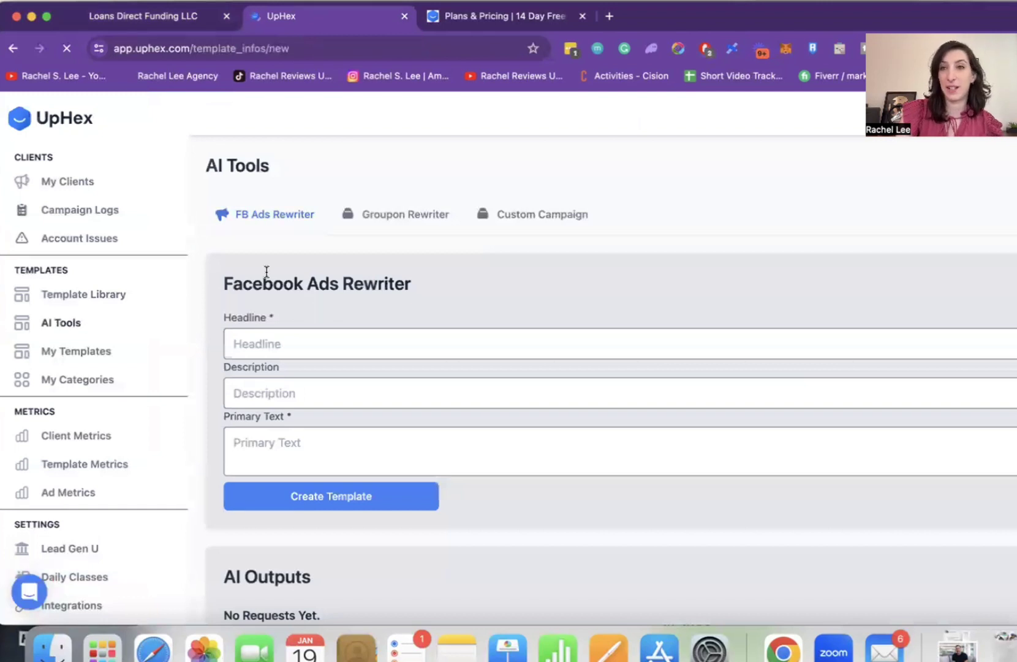
{"action": "scroll", "coordinate": [266, 272], "scroll_direction": "down", "scroll_amount": 2}
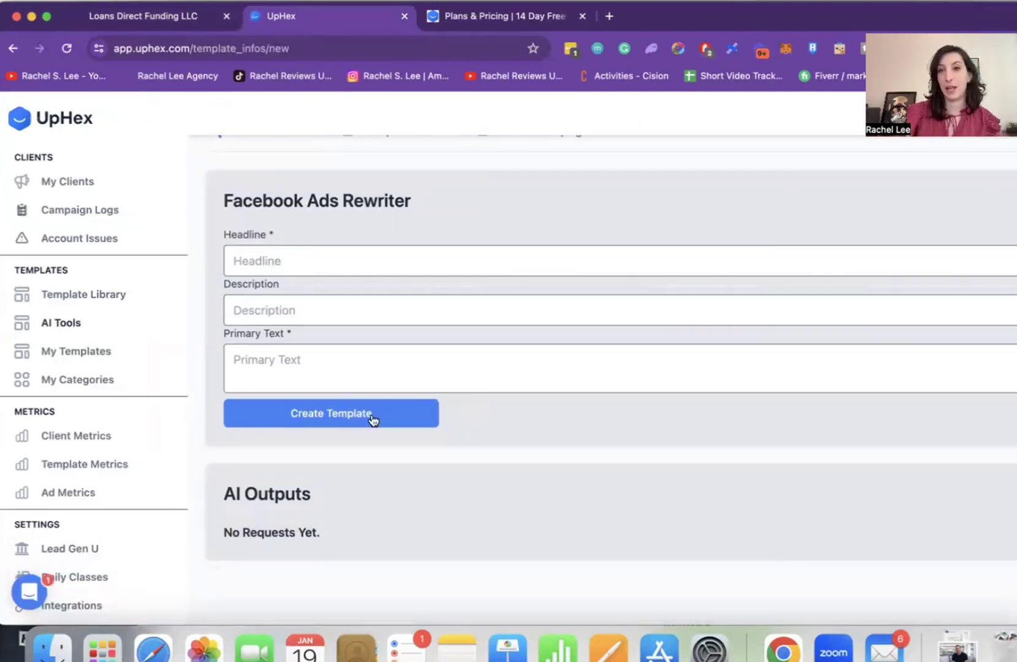
{"action": "scroll", "coordinate": [373, 419], "scroll_direction": "up", "scroll_amount": 2}
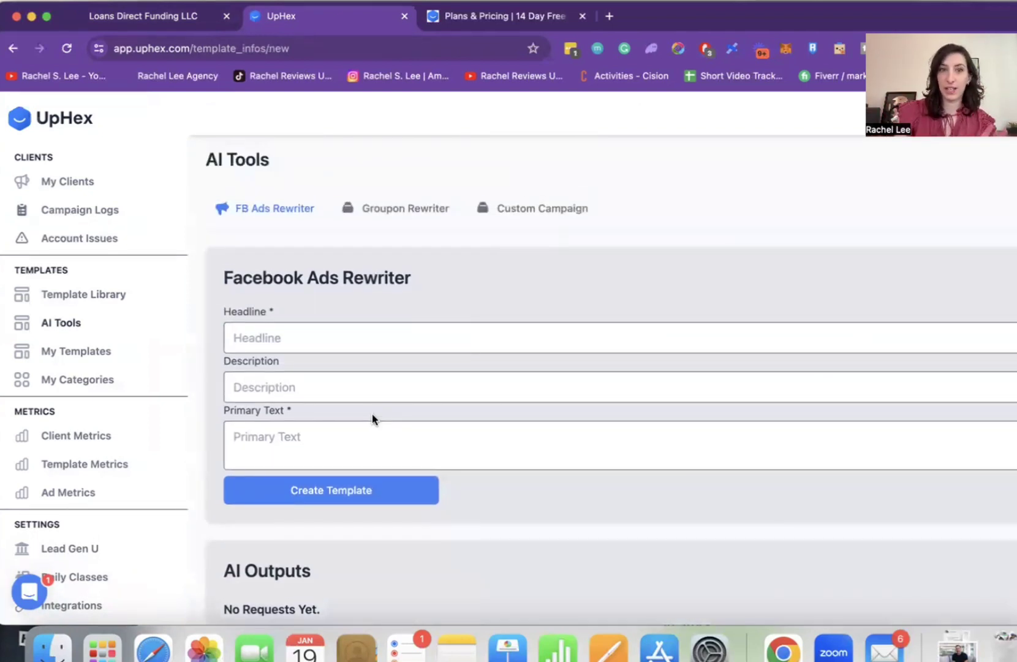
{"action": "left_click", "coordinate": [386, 204]}
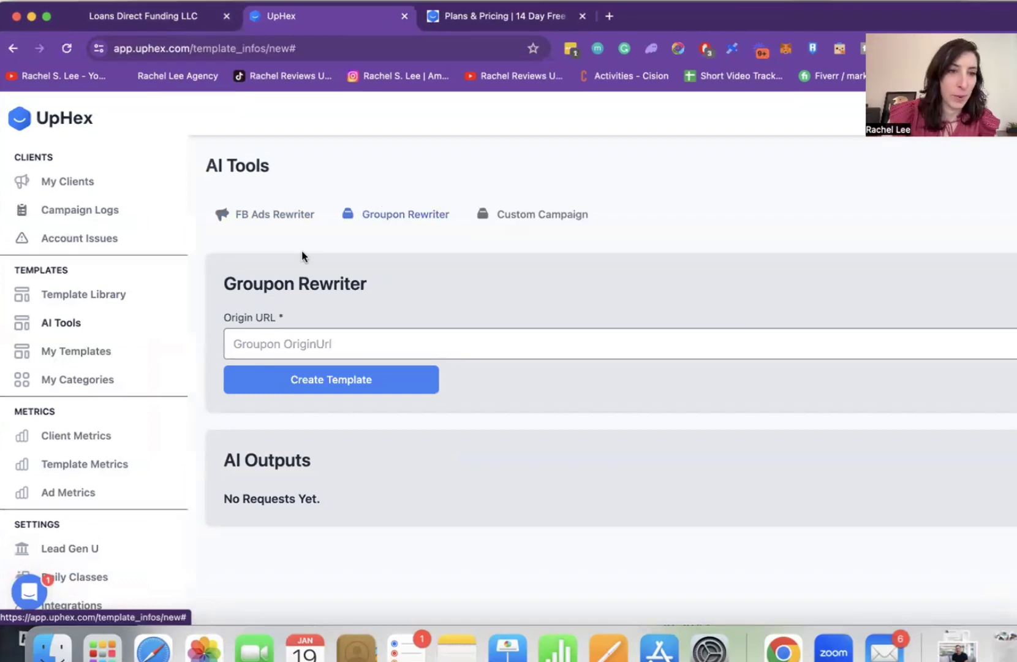
{"action": "left_click", "coordinate": [91, 357]}
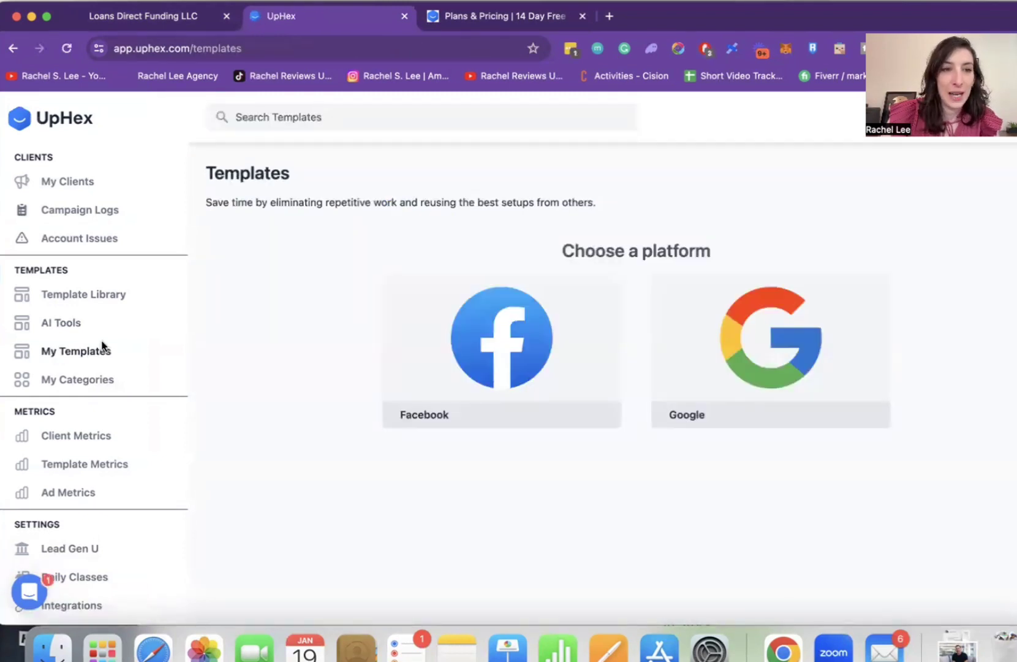
- Choose Facebook in My Templates, briefly checking the GoHighLevel campaign in between
{"action": "left_click", "coordinate": [418, 342]}
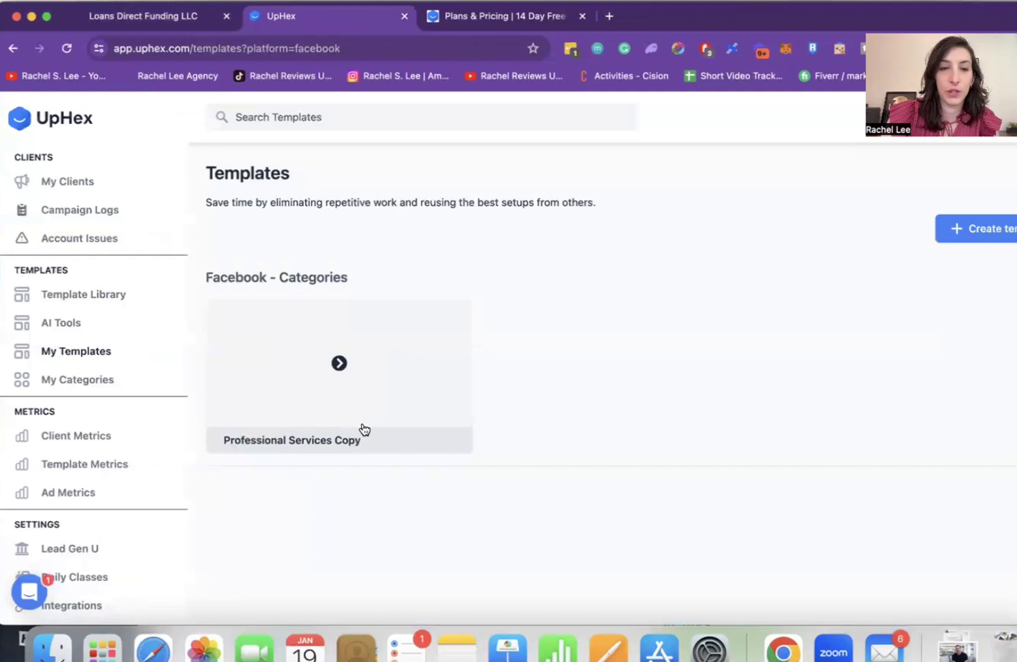
{"action": "left_click", "coordinate": [138, 14]}
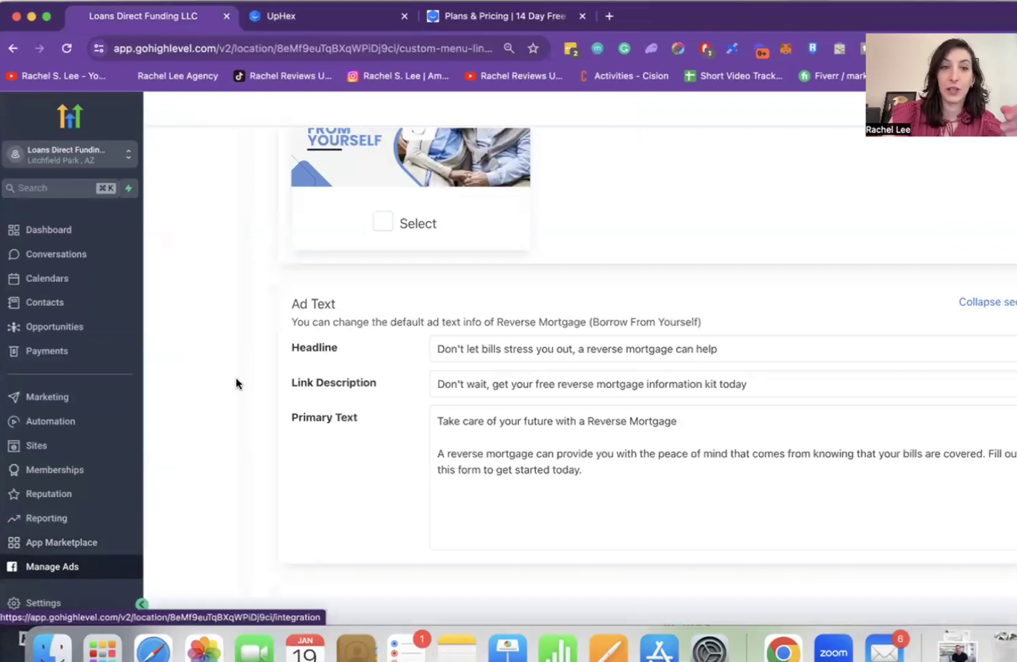
{"action": "scroll", "coordinate": [148, 475], "scroll_direction": "up", "scroll_amount": 3}
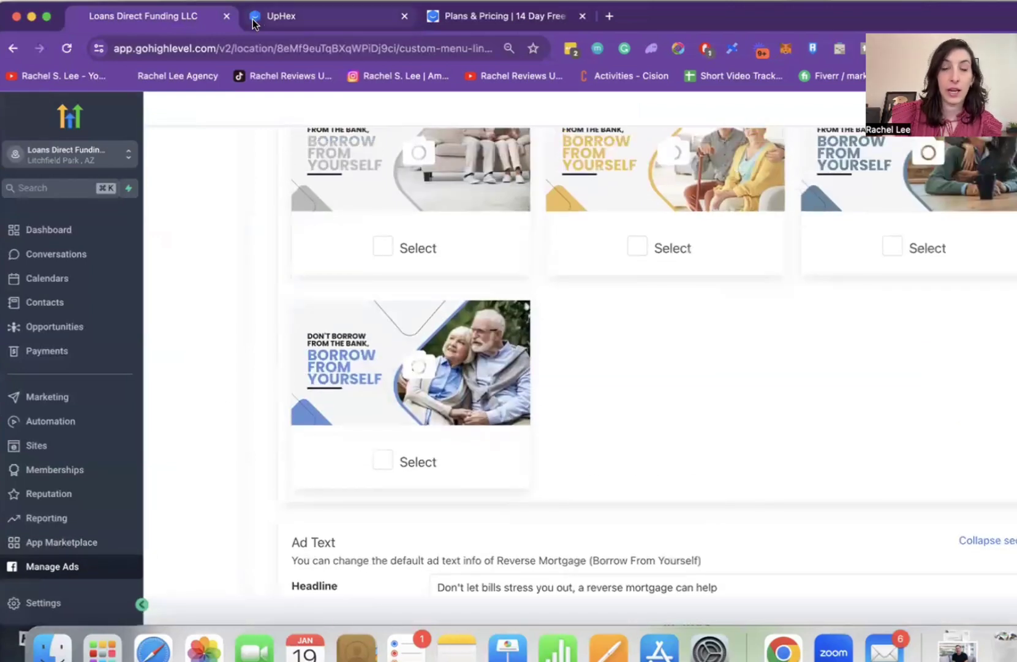
{"action": "left_click", "coordinate": [269, 18]}
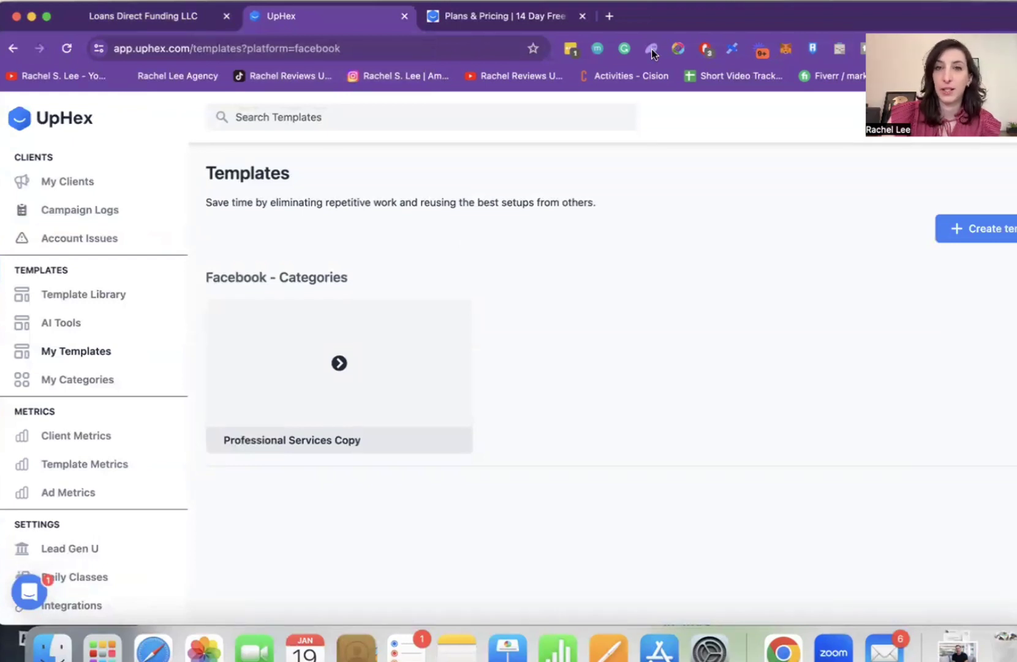
- Start a new Facebook template and select its Name field, glancing at the GoHighLevel ad page
{"action": "left_click", "coordinate": [964, 228]}
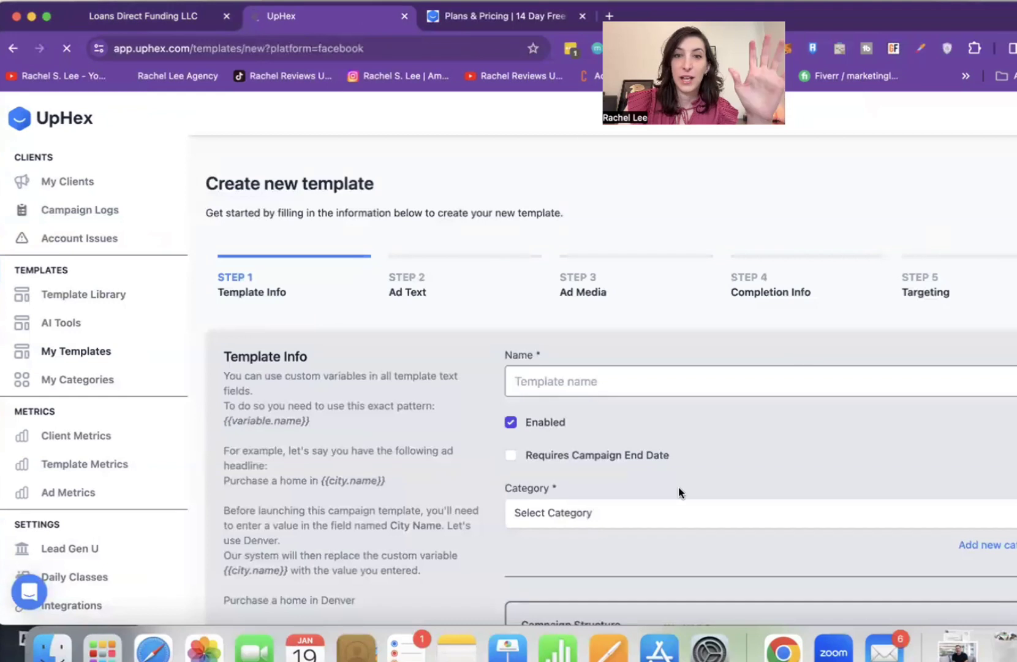
{"action": "scroll", "coordinate": [679, 486], "scroll_direction": "down", "scroll_amount": 3}
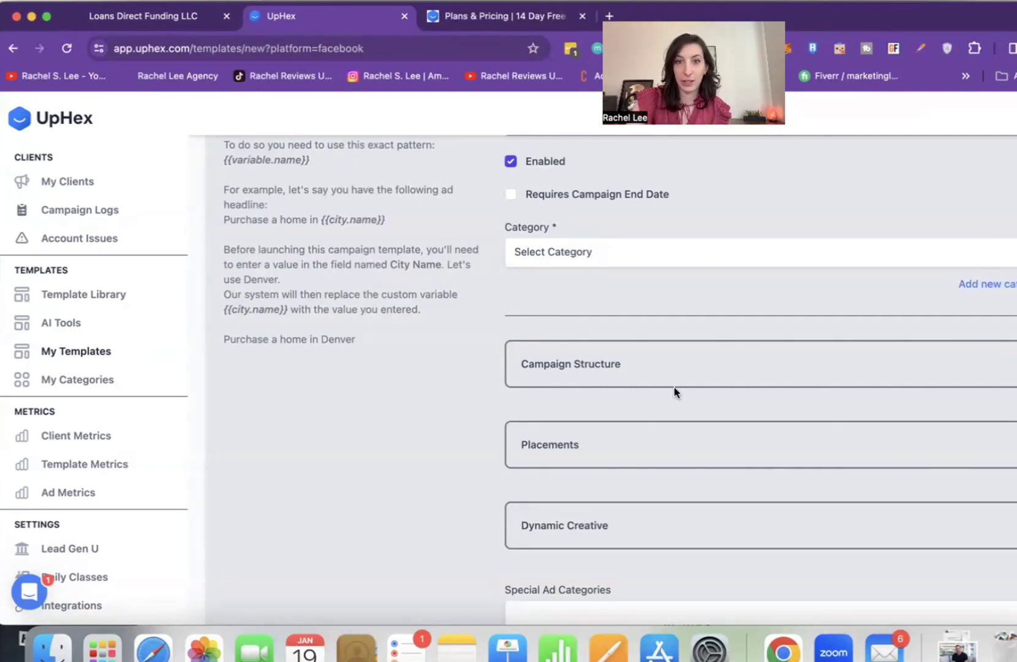
{"action": "scroll", "coordinate": [568, 518], "scroll_direction": "down", "scroll_amount": 3}
{"action": "scroll", "coordinate": [567, 493], "scroll_direction": "up", "scroll_amount": 5}
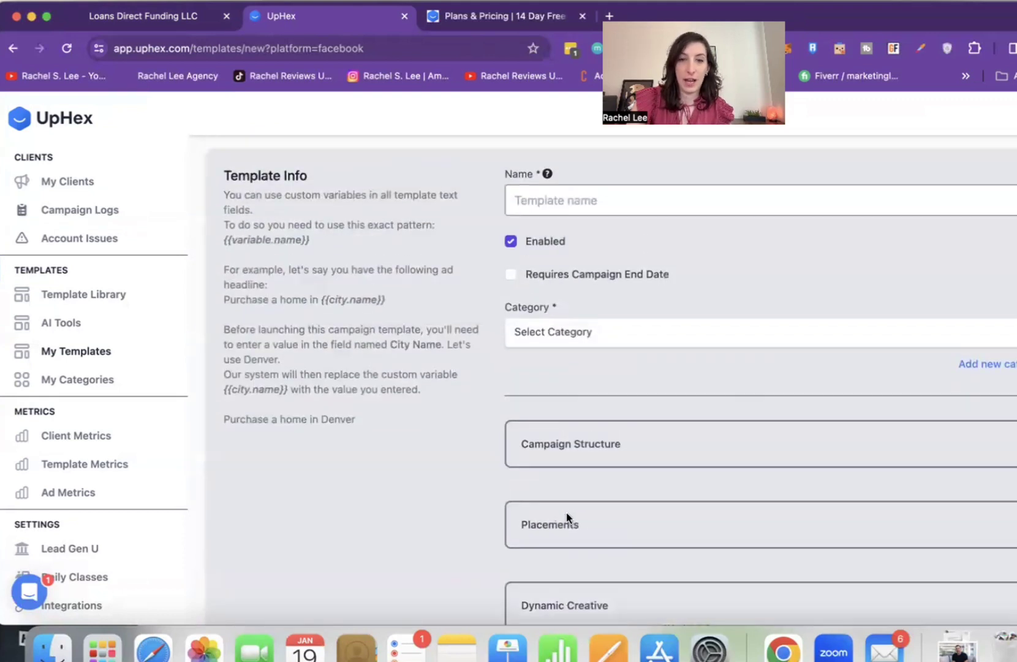
{"action": "scroll", "coordinate": [556, 454], "scroll_direction": "up", "scroll_amount": 3}
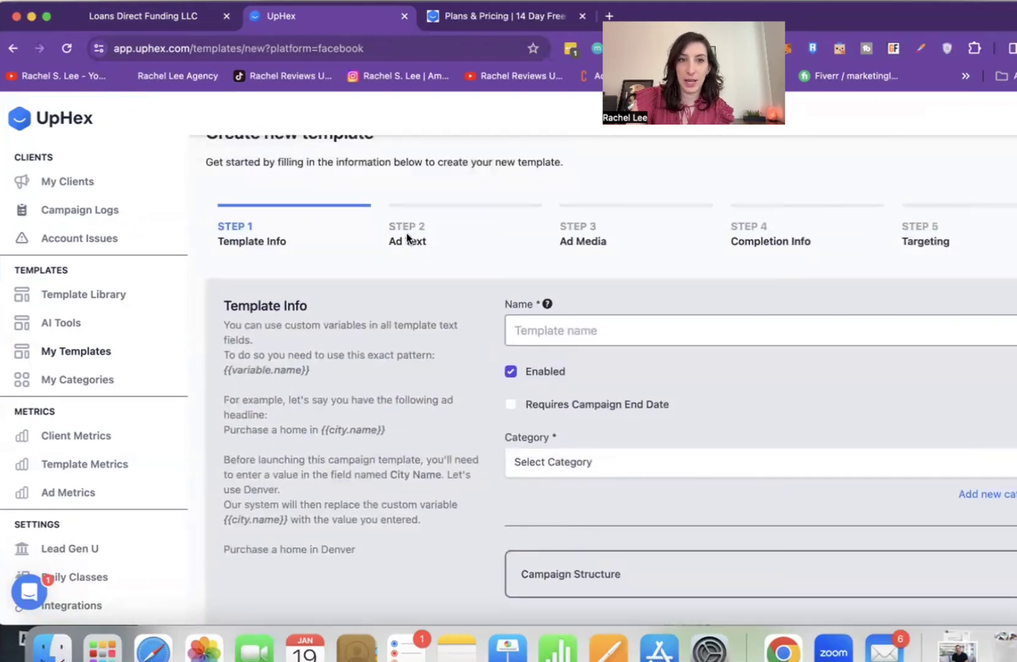
{"action": "left_click", "coordinate": [407, 233]}
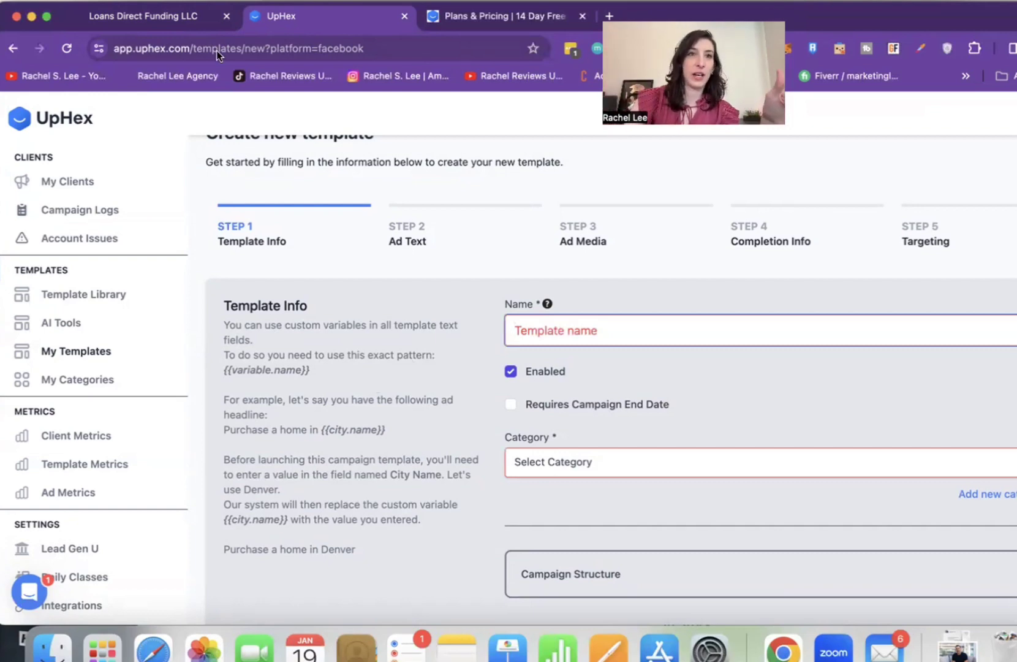
{"action": "left_click", "coordinate": [127, 18]}
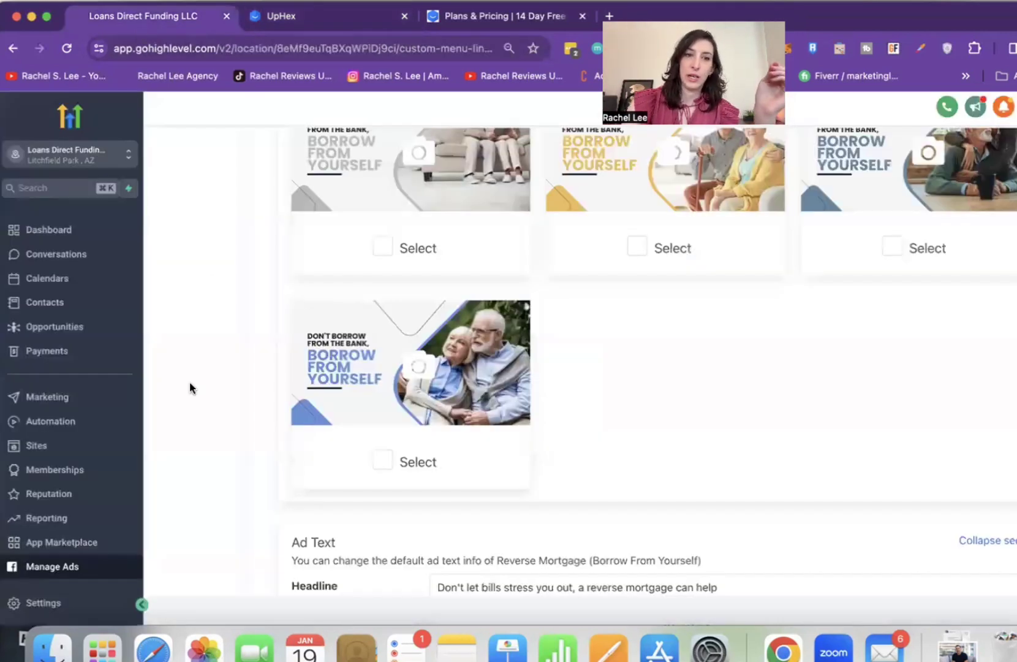
{"action": "scroll", "coordinate": [190, 388], "scroll_direction": "up", "scroll_amount": 1}
{"action": "scroll", "coordinate": [189, 387], "scroll_direction": "up", "scroll_amount": 1}
{"action": "scroll", "coordinate": [189, 387], "scroll_direction": "up", "scroll_amount": 3}
{"action": "scroll", "coordinate": [189, 388], "scroll_direction": "up", "scroll_amount": 2}
{"action": "left_click", "coordinate": [337, 22]}
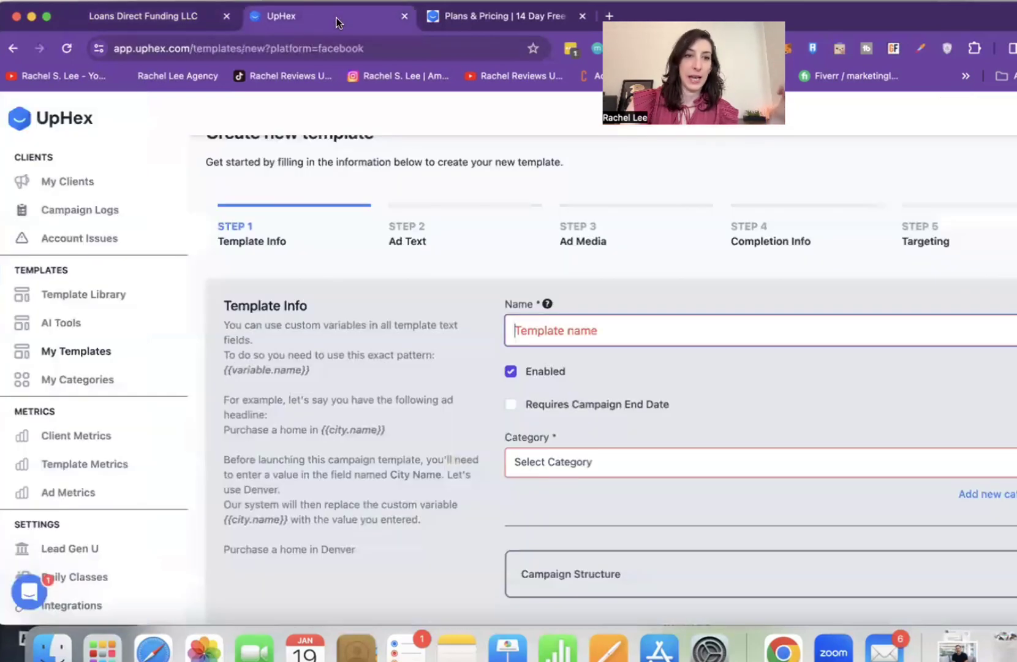
{"action": "scroll", "coordinate": [108, 440], "scroll_direction": "down", "scroll_amount": 2}
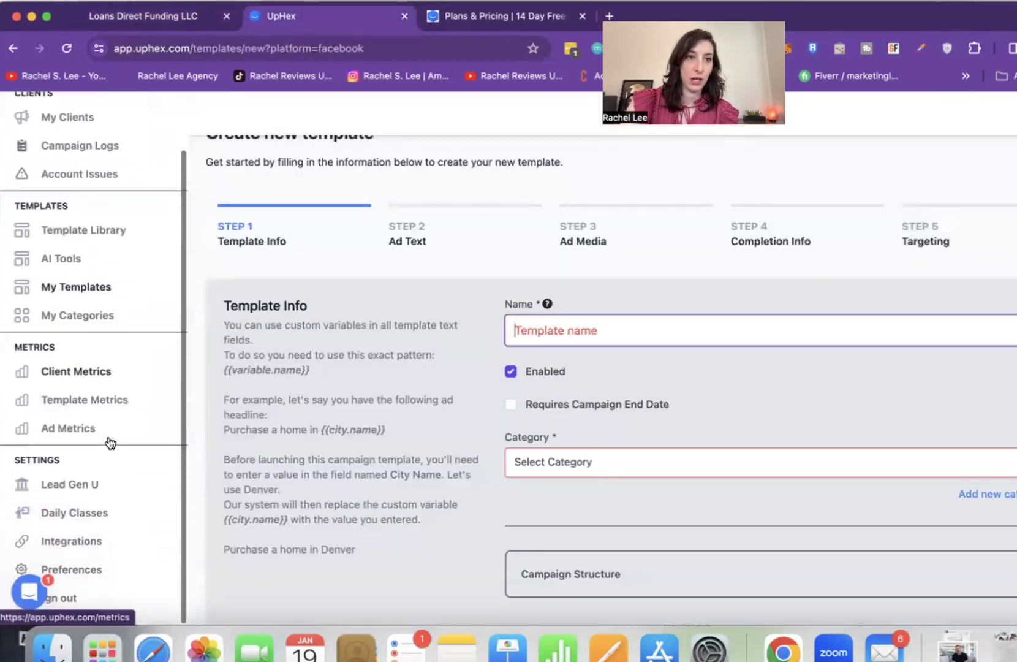
{"action": "left_click", "coordinate": [83, 541]}
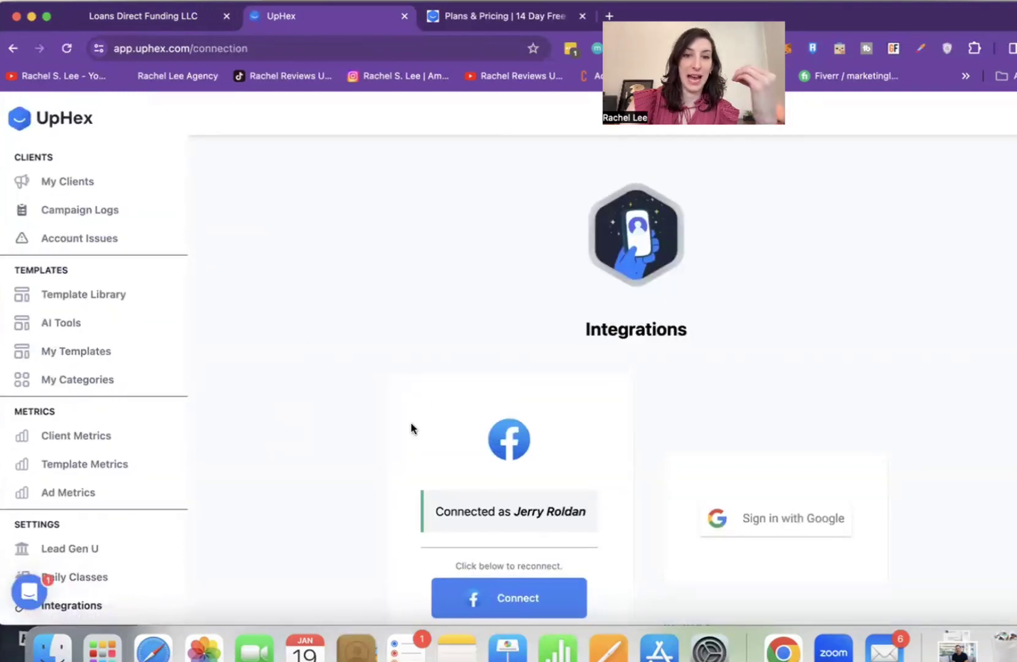
{"action": "scroll", "coordinate": [420, 448], "scroll_direction": "down", "scroll_amount": 2}
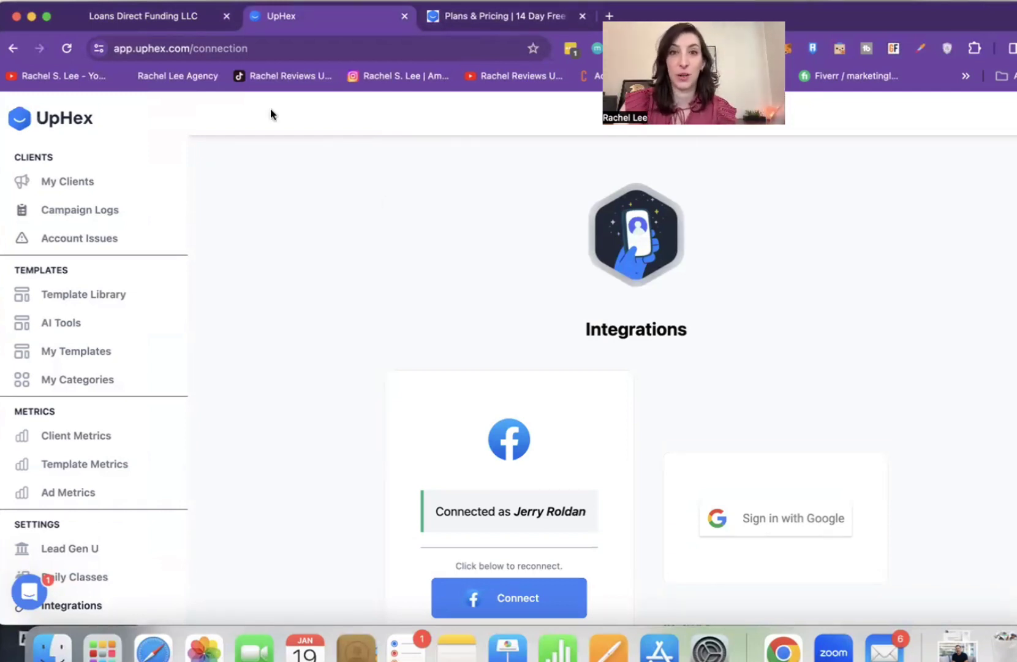
{"action": "left_click", "coordinate": [151, 22]}
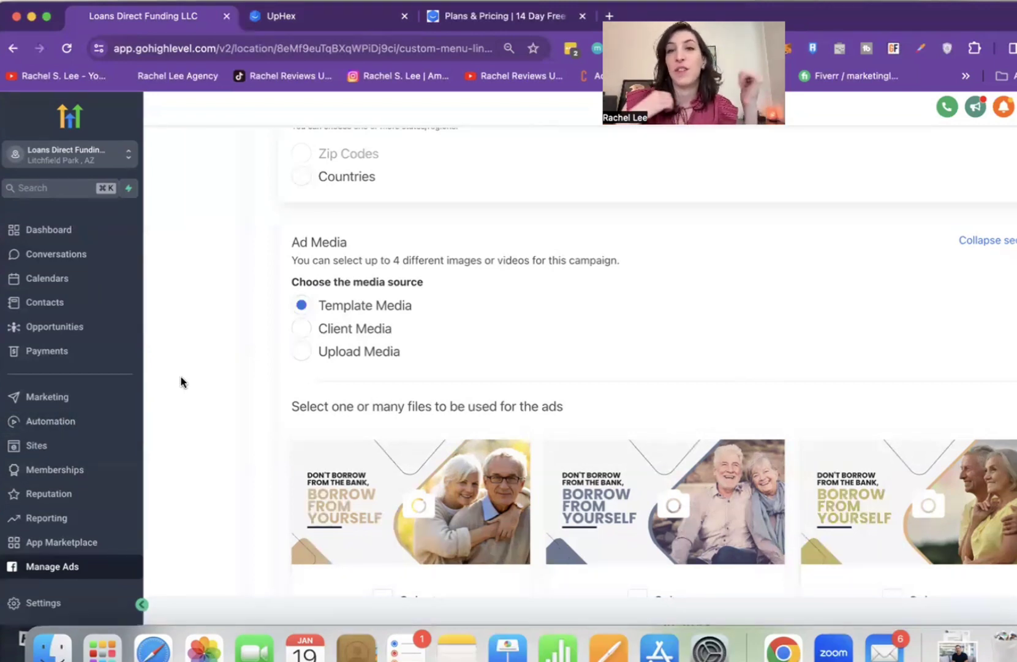
{"action": "scroll", "coordinate": [180, 382], "scroll_direction": "up", "scroll_amount": 5}
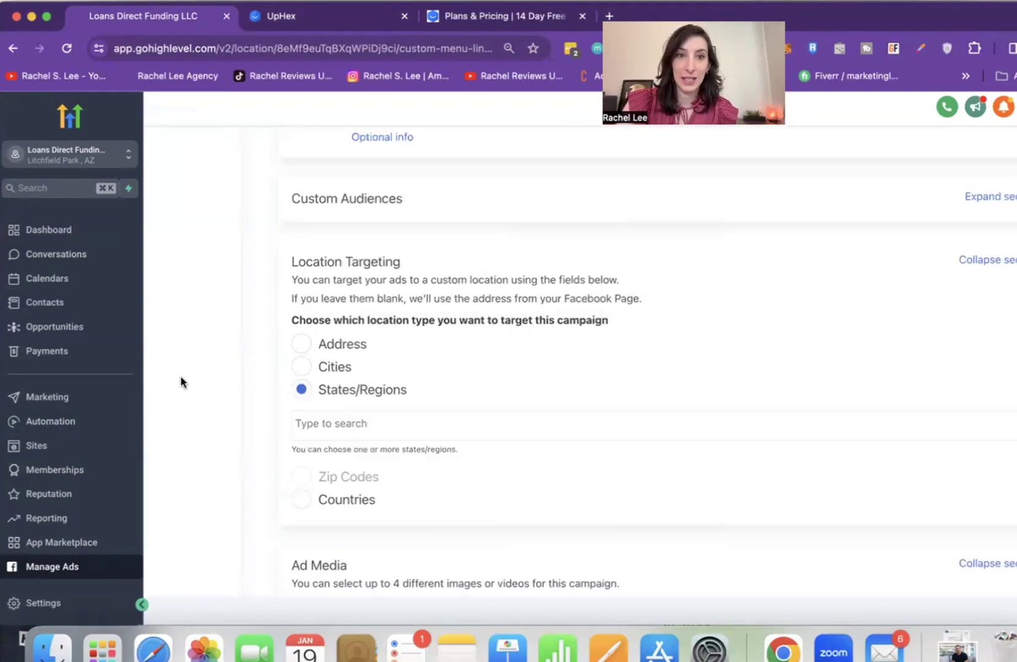
{"action": "scroll", "coordinate": [180, 381], "scroll_direction": "up", "scroll_amount": 3}
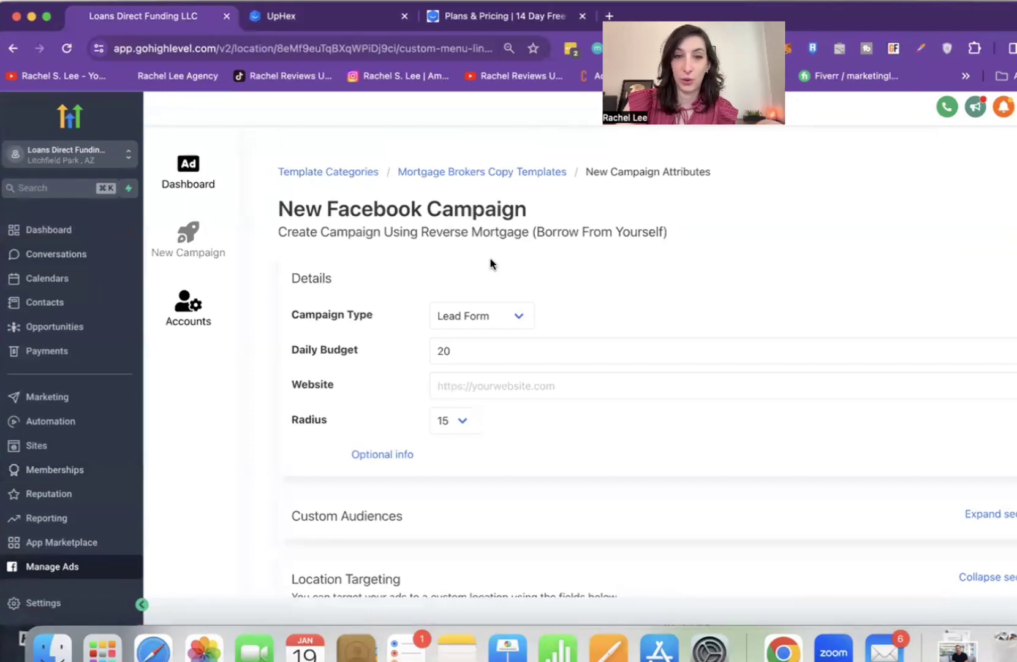
{"action": "scroll", "coordinate": [489, 264], "scroll_direction": "down", "scroll_amount": 10}
{"action": "scroll", "coordinate": [489, 264], "scroll_direction": "down", "scroll_amount": 2}
{"action": "scroll", "coordinate": [502, 382], "scroll_direction": "down", "scroll_amount": 5}
{"action": "scroll", "coordinate": [503, 381], "scroll_direction": "up", "scroll_amount": 4}
{"action": "scroll", "coordinate": [503, 381], "scroll_direction": "up", "scroll_amount": 1}
{"action": "scroll", "coordinate": [503, 381], "scroll_direction": "up", "scroll_amount": 1}
{"action": "scroll", "coordinate": [503, 385], "scroll_direction": "up", "scroll_amount": 3}
{"action": "scroll", "coordinate": [503, 388], "scroll_direction": "up", "scroll_amount": 3}
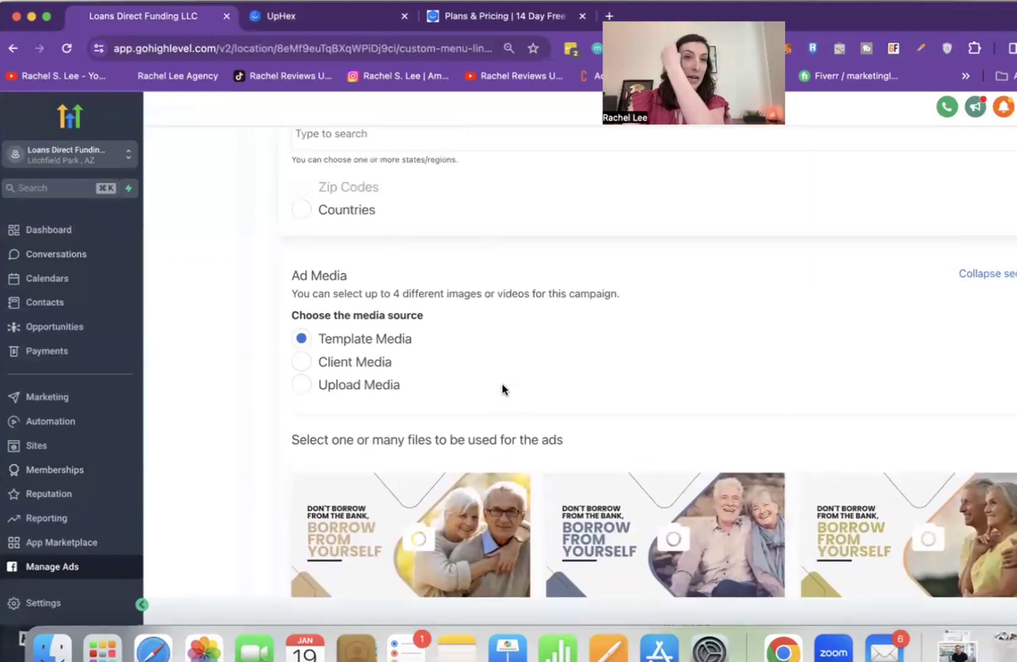
- Bring up UpHex's pricing plans and highlight 'Manage Unlimited Clients' under Accelerate
{"action": "left_click", "coordinate": [280, 26]}
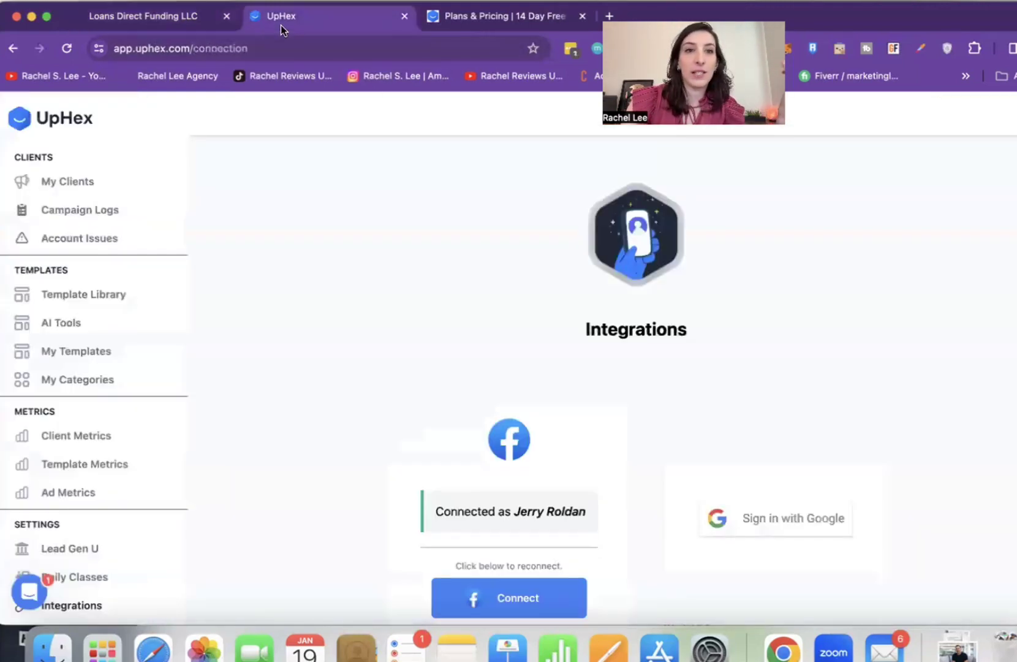
{"action": "left_click", "coordinate": [463, 14]}
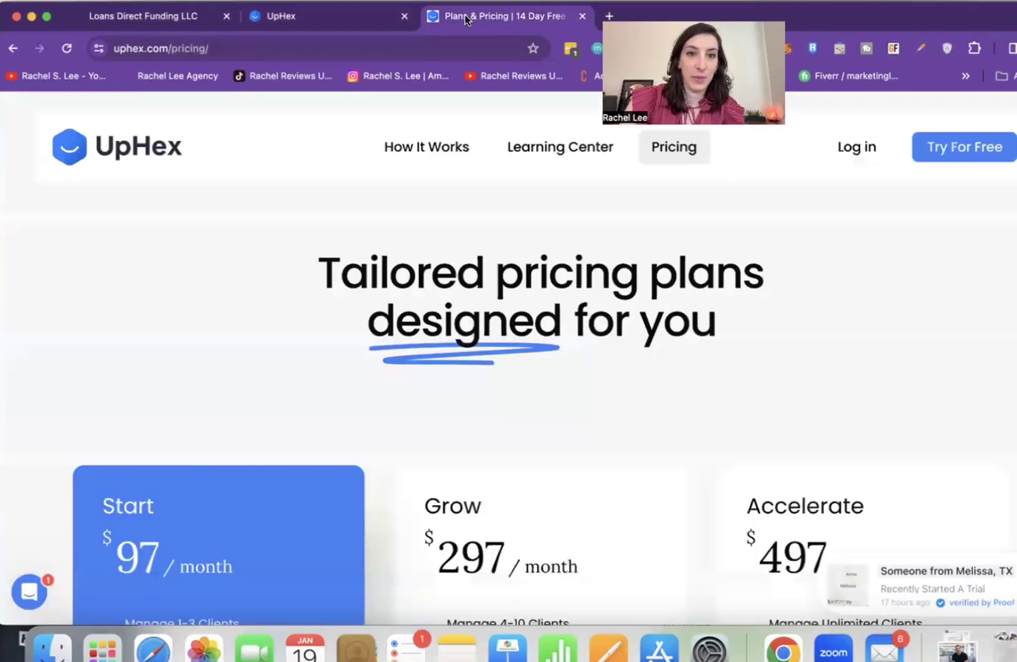
{"action": "scroll", "coordinate": [280, 259], "scroll_direction": "down", "scroll_amount": 5}
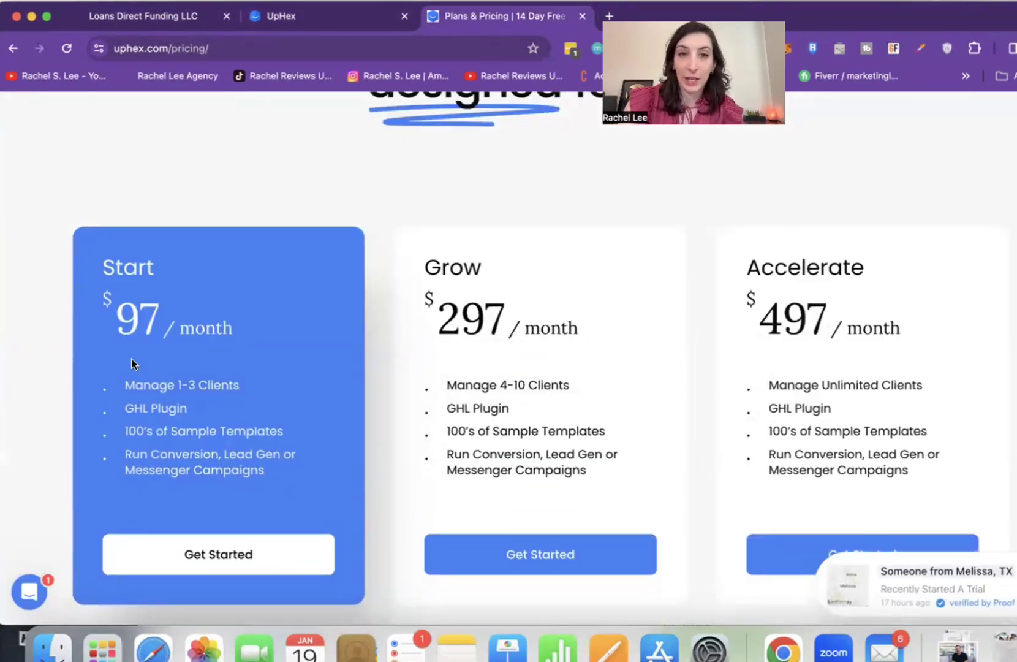
{"action": "scroll", "coordinate": [131, 358], "scroll_direction": "up", "scroll_amount": 3}
{"action": "scroll", "coordinate": [131, 358], "scroll_direction": "down", "scroll_amount": 2}
{"action": "scroll", "coordinate": [131, 358], "scroll_direction": "down", "scroll_amount": 2}
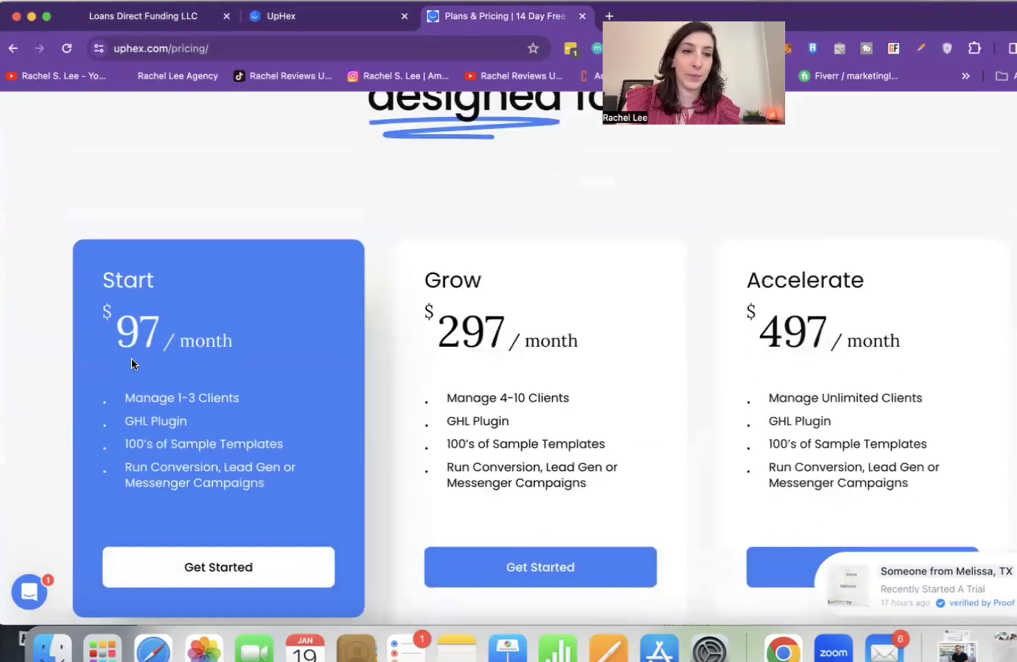
{"action": "scroll", "coordinate": [177, 382], "scroll_direction": "down", "scroll_amount": 1}
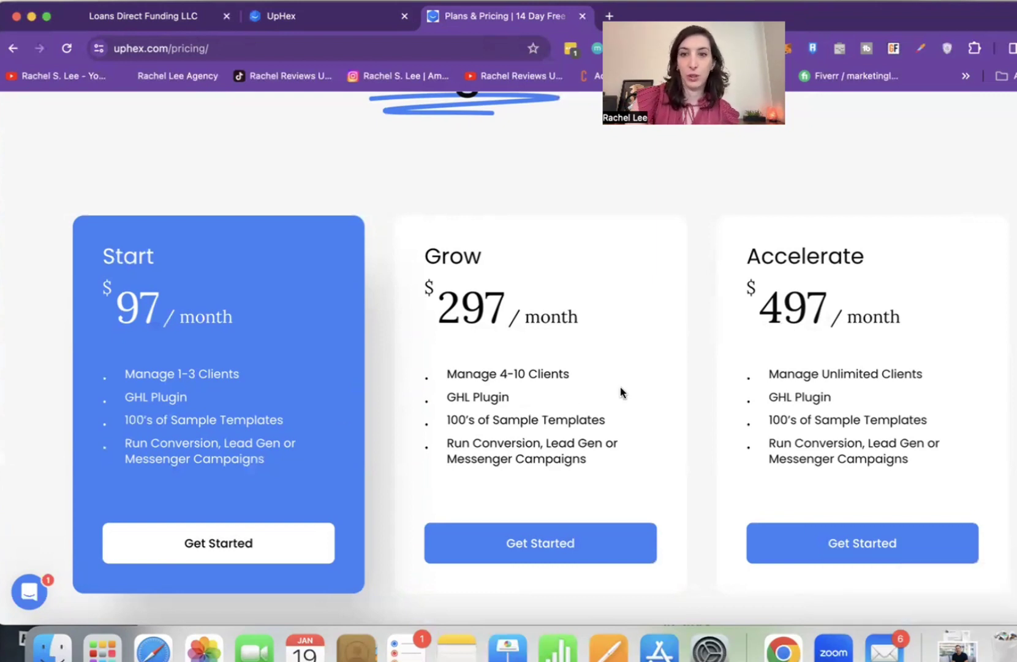
{"action": "left_click_drag", "start_coordinate": [927, 366], "coordinate": [745, 360]}
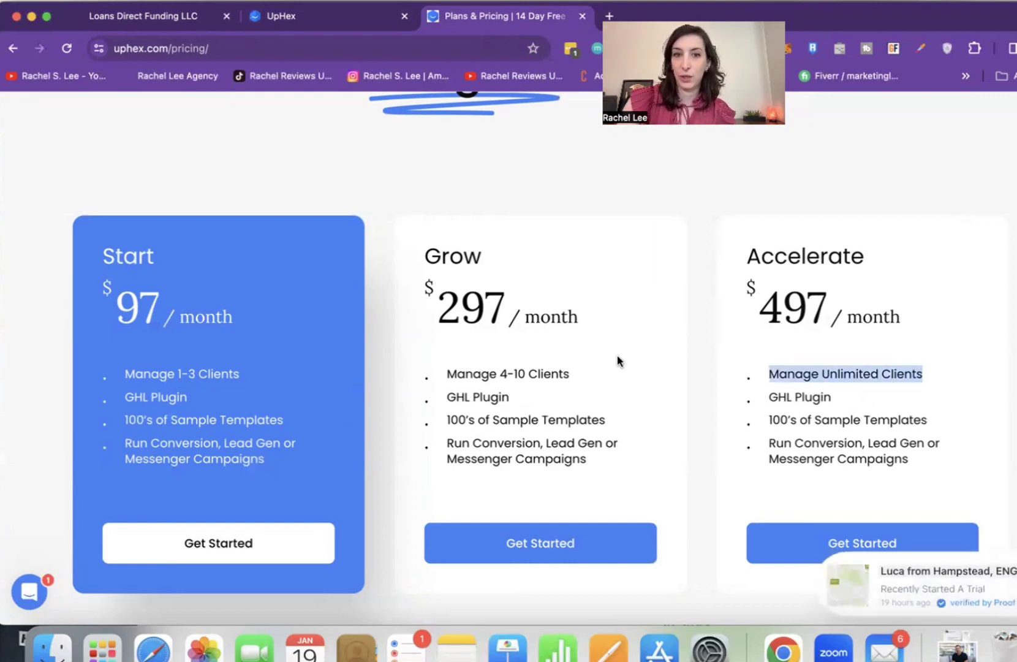
{"action": "left_click_drag", "start_coordinate": [503, 373], "coordinate": [527, 373]}
{"action": "left_click", "coordinate": [541, 373]}
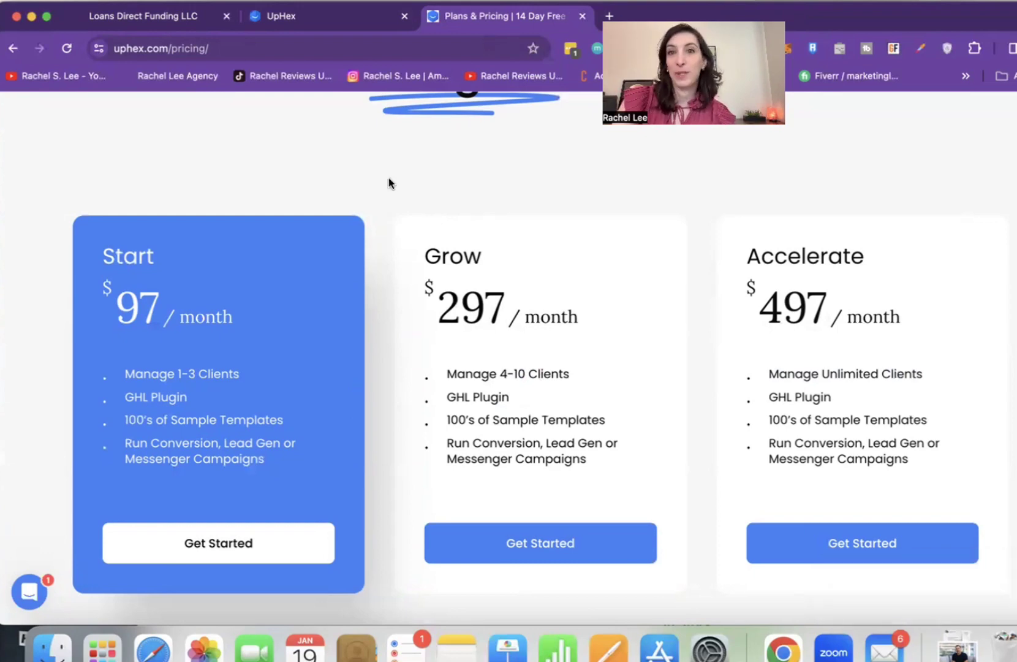
- Compare UpHex pricing against the GoHighLevel Reverse Mortgage campaign form, ending on the form
{"action": "left_click", "coordinate": [164, 19]}
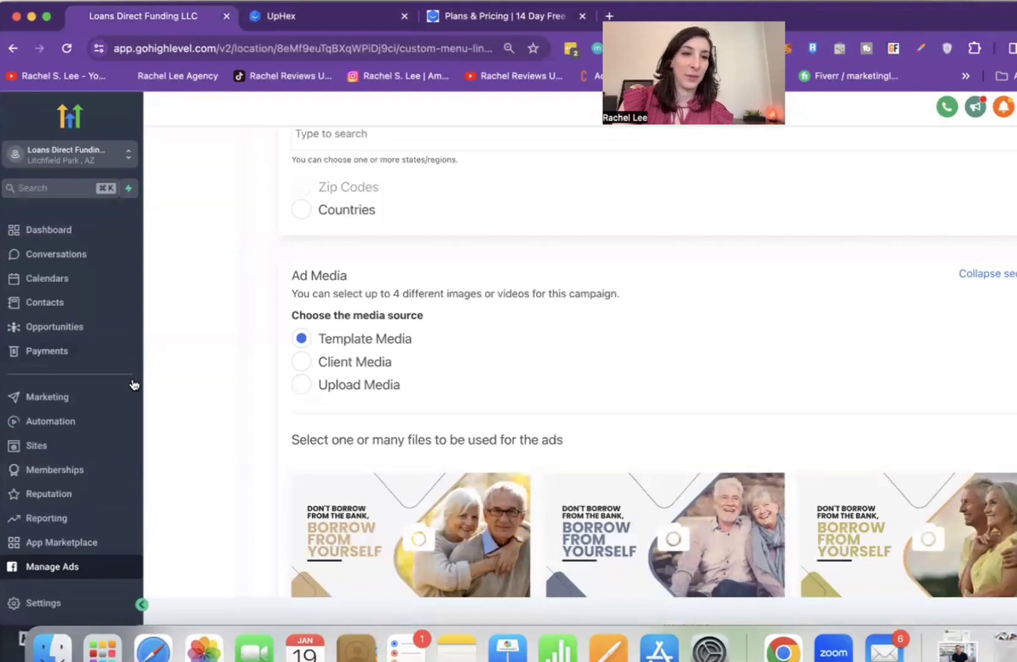
{"action": "scroll", "coordinate": [215, 377], "scroll_direction": "down", "scroll_amount": 3}
{"action": "scroll", "coordinate": [214, 376], "scroll_direction": "down", "scroll_amount": 1}
{"action": "scroll", "coordinate": [215, 376], "scroll_direction": "down", "scroll_amount": 3}
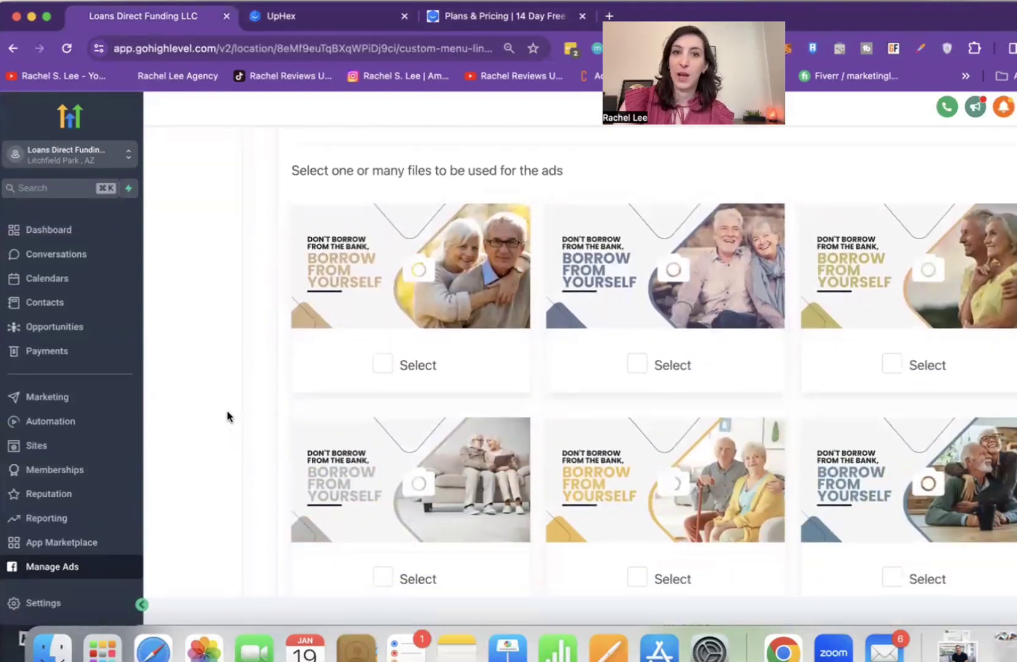
{"action": "left_click", "coordinate": [453, 20]}
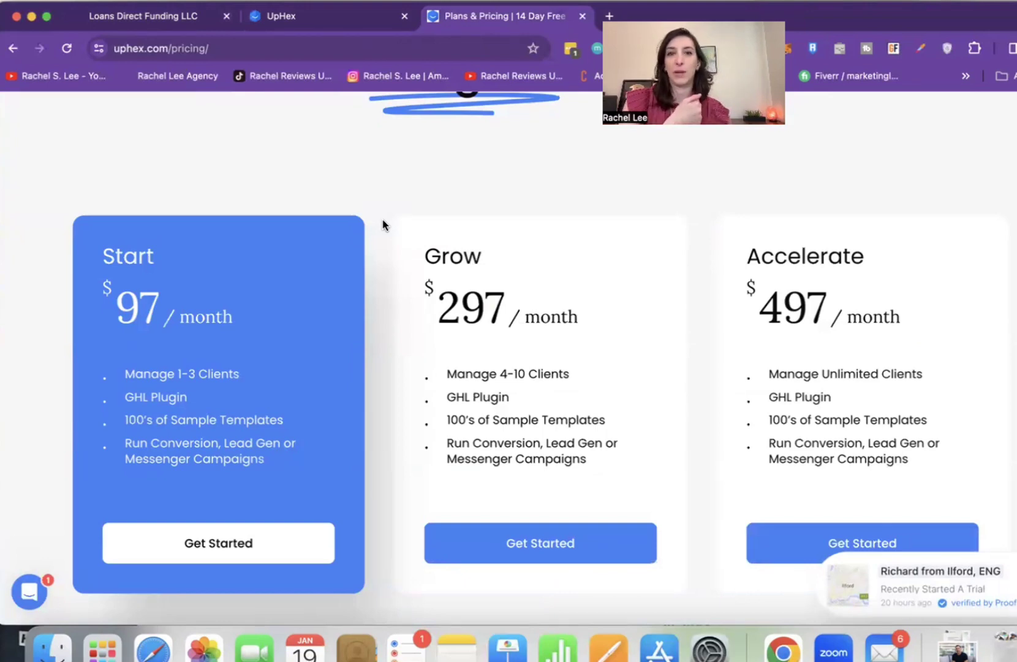
{"action": "left_click", "coordinate": [183, 19]}
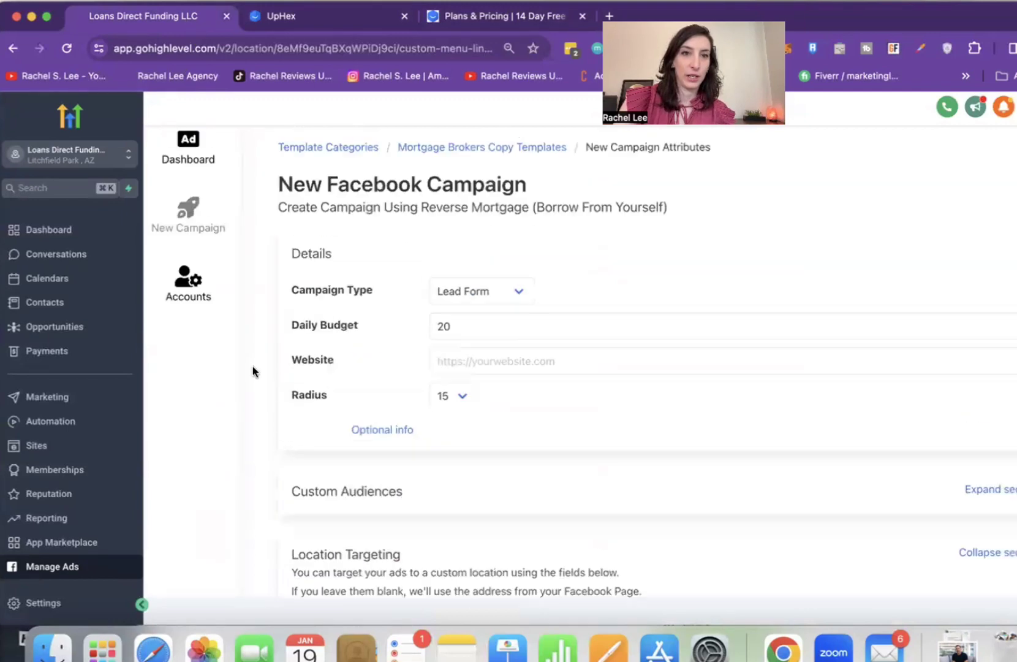
{"action": "scroll", "coordinate": [390, 377], "scroll_direction": "down", "scroll_amount": 3}
{"action": "scroll", "coordinate": [390, 374], "scroll_direction": "down", "scroll_amount": 3}
{"action": "scroll", "coordinate": [459, 331], "scroll_direction": "up", "scroll_amount": 10}
{"action": "scroll", "coordinate": [458, 330], "scroll_direction": "up", "scroll_amount": 5}
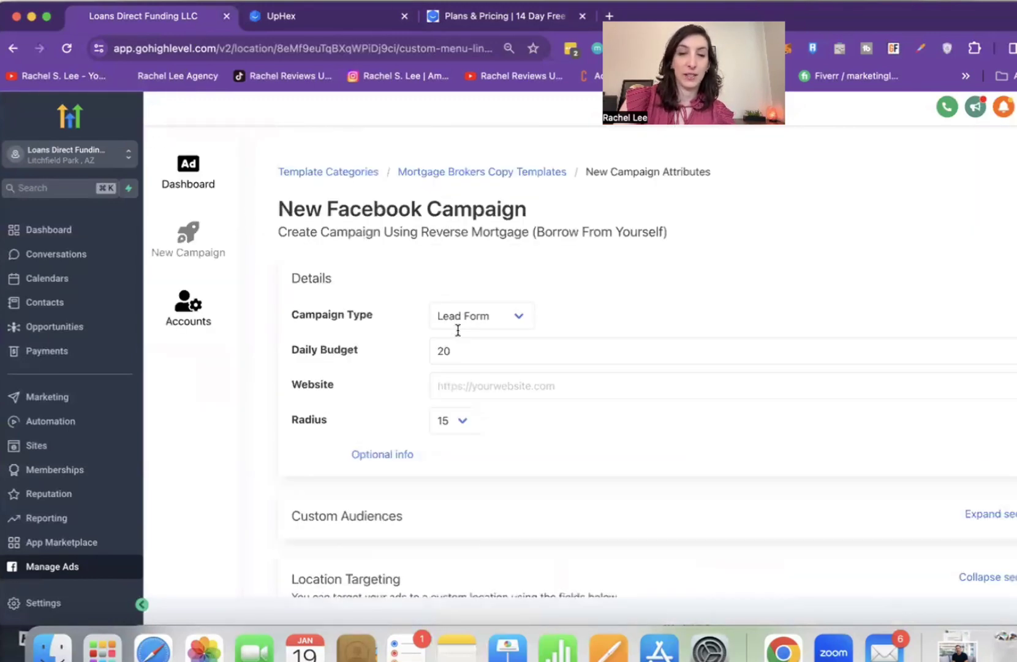
{"action": "scroll", "coordinate": [517, 320], "scroll_direction": "down", "scroll_amount": 10}
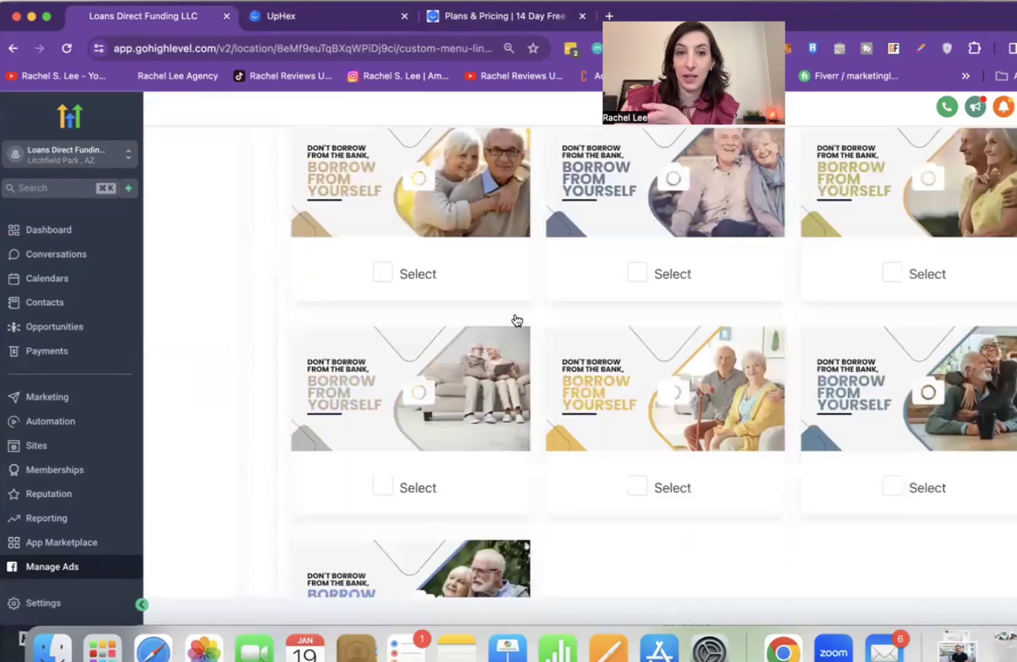
{"action": "scroll", "coordinate": [516, 321], "scroll_direction": "down", "scroll_amount": 3}
{"action": "scroll", "coordinate": [504, 318], "scroll_direction": "up", "scroll_amount": 5}
{"action": "scroll", "coordinate": [474, 296], "scroll_direction": "up", "scroll_amount": 5}
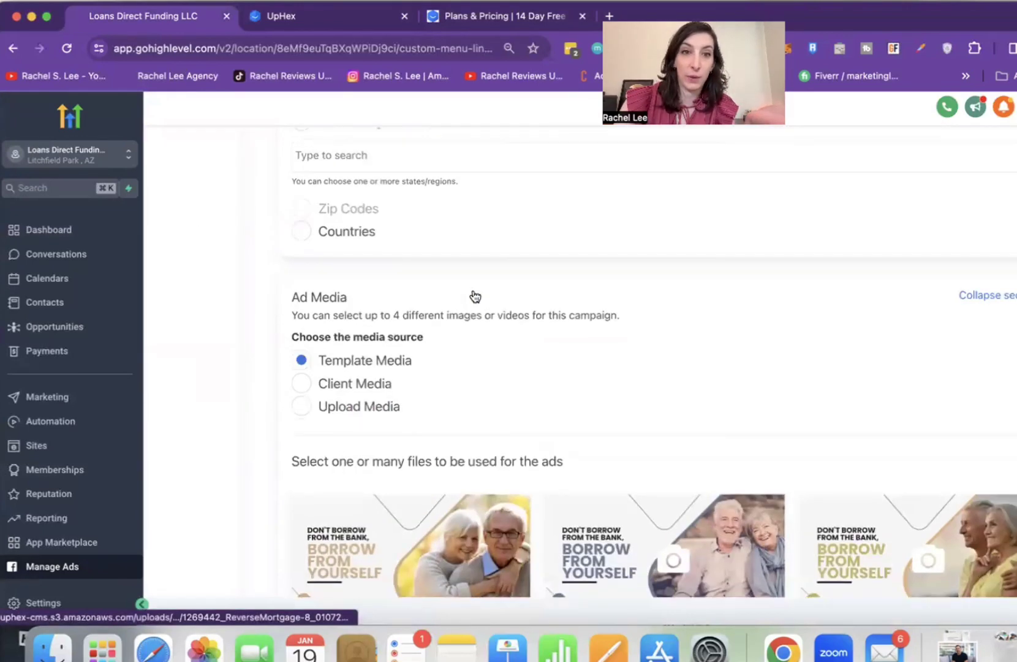
{"action": "scroll", "coordinate": [472, 296], "scroll_direction": "up", "scroll_amount": 3}
{"action": "scroll", "coordinate": [469, 250], "scroll_direction": "up", "scroll_amount": 3}
{"action": "scroll", "coordinate": [468, 251], "scroll_direction": "down", "scroll_amount": 2}
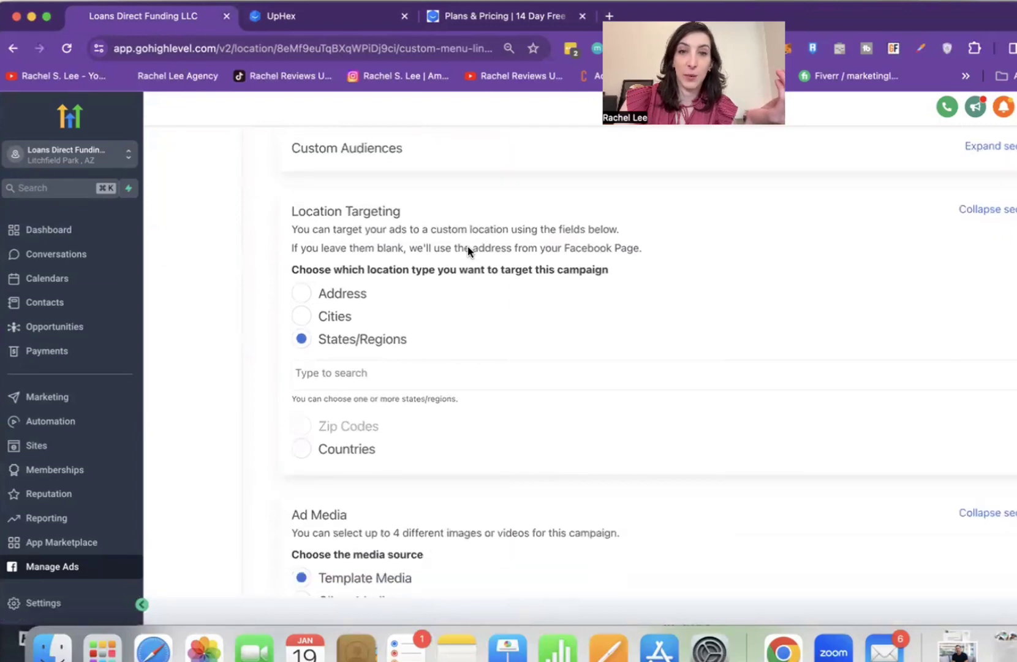
{"action": "scroll", "coordinate": [468, 251], "scroll_direction": "down", "scroll_amount": 5}
{"action": "scroll", "coordinate": [468, 251], "scroll_direction": "down", "scroll_amount": 5}
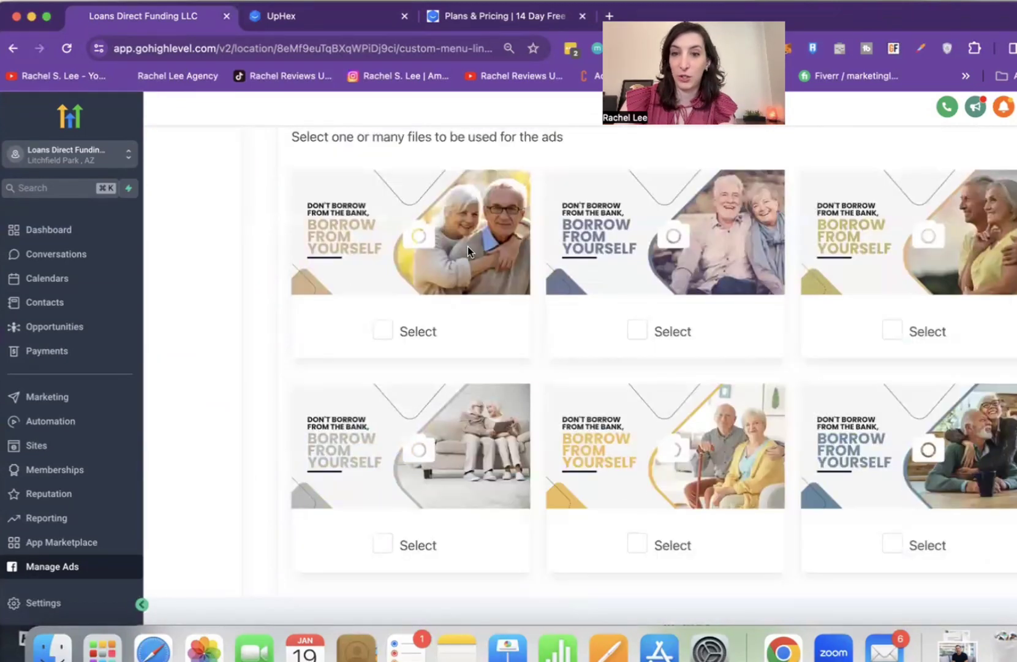
{"action": "scroll", "coordinate": [625, 307], "scroll_direction": "up", "scroll_amount": 5}
{"action": "scroll", "coordinate": [624, 309], "scroll_direction": "up", "scroll_amount": 3}
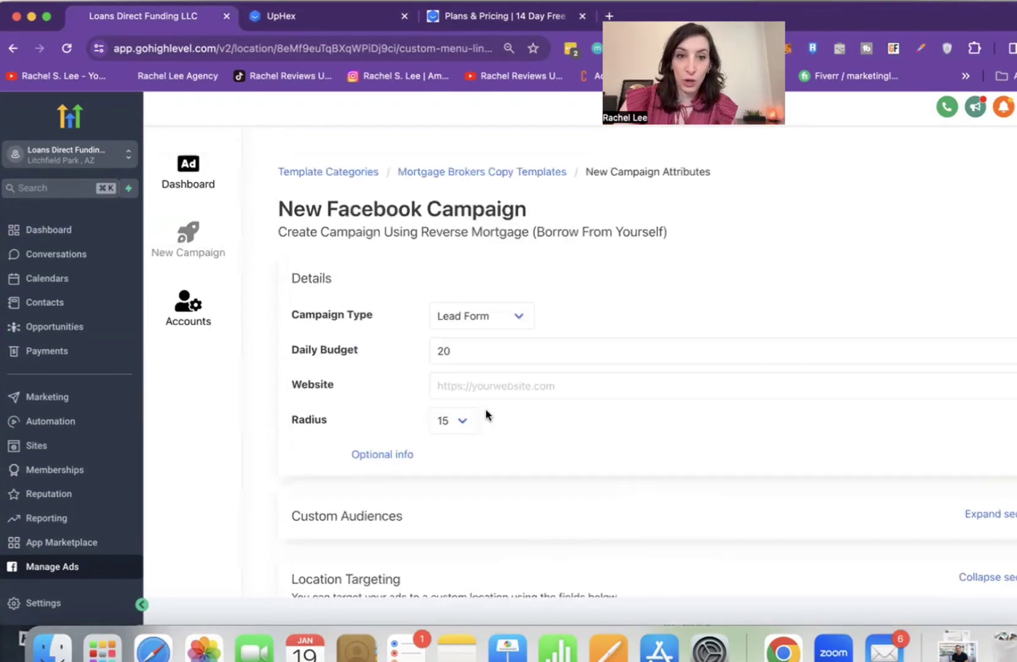
- Keep the campaign radius at 15 and expand the Privacy Policy URL field
{"action": "left_click", "coordinate": [461, 420]}
{"action": "scroll", "coordinate": [453, 552], "scroll_direction": "down", "scroll_amount": 3}
{"action": "scroll", "coordinate": [422, 509], "scroll_direction": "down", "scroll_amount": 2}
{"action": "left_click", "coordinate": [589, 478]}
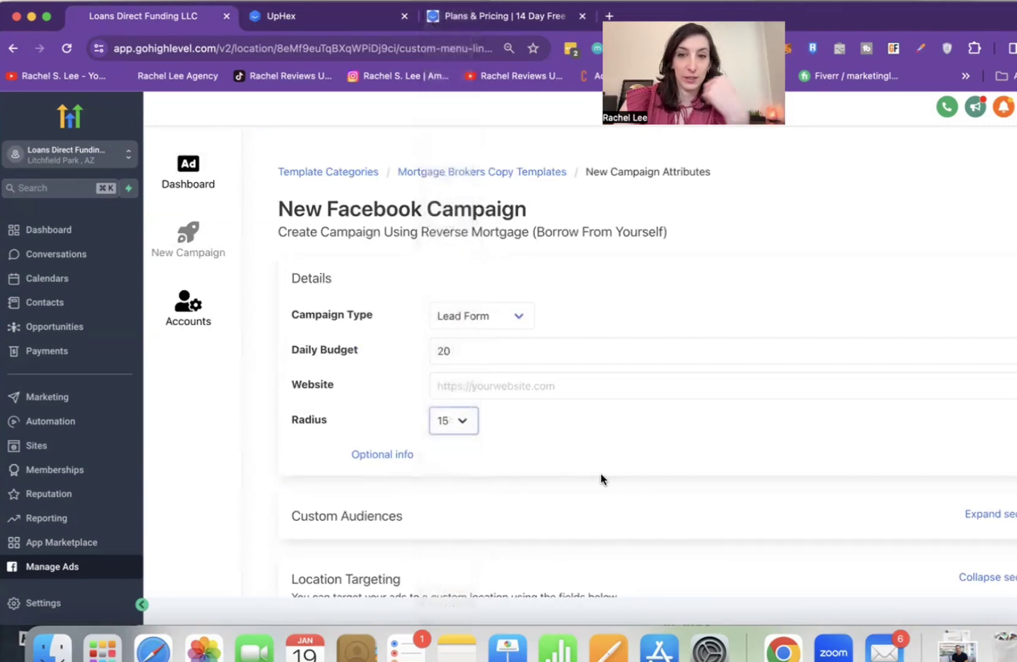
{"action": "scroll", "coordinate": [434, 475], "scroll_direction": "down", "scroll_amount": 10}
{"action": "scroll", "coordinate": [445, 472], "scroll_direction": "down", "scroll_amount": 10}
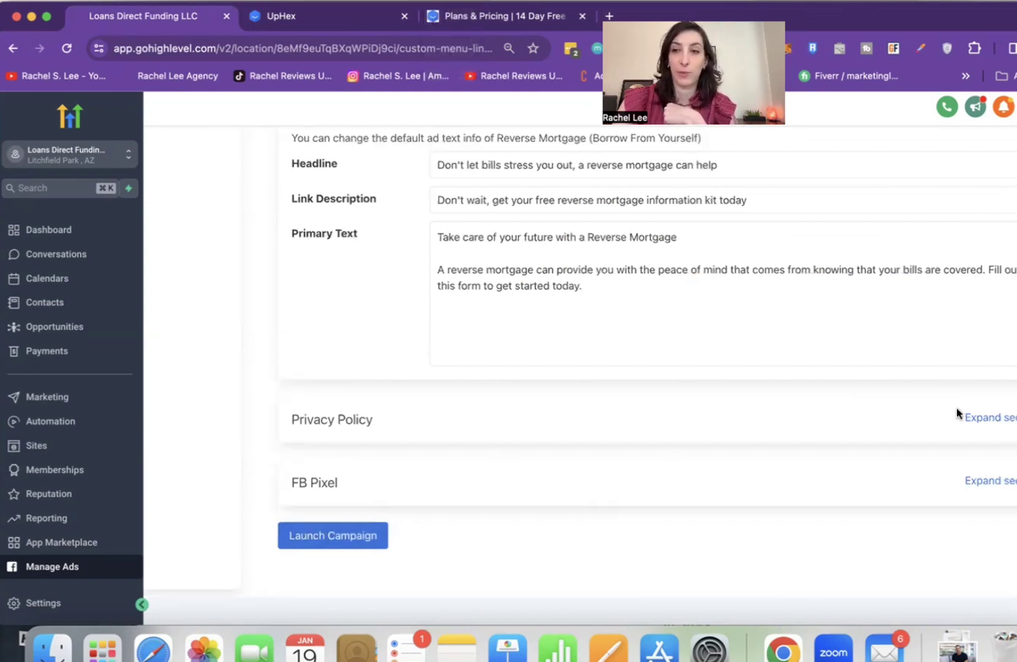
{"action": "left_click", "coordinate": [974, 419]}
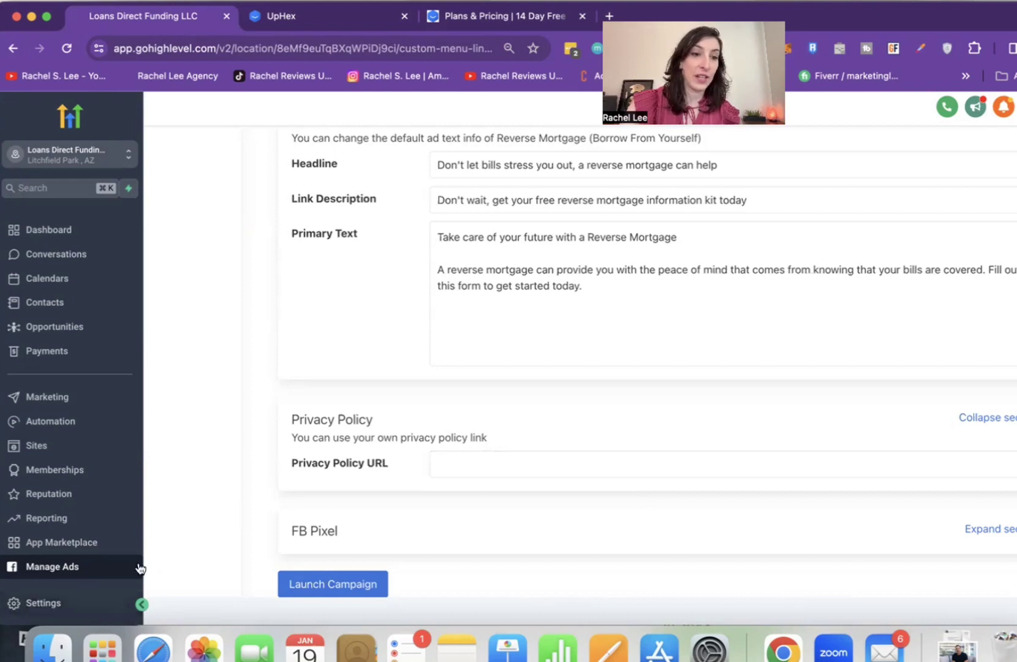
{"action": "scroll", "coordinate": [385, 273], "scroll_direction": "up", "scroll_amount": 10}
{"action": "scroll", "coordinate": [385, 269], "scroll_direction": "up", "scroll_amount": 10}
{"action": "scroll", "coordinate": [340, 317], "scroll_direction": "up", "scroll_amount": 10}
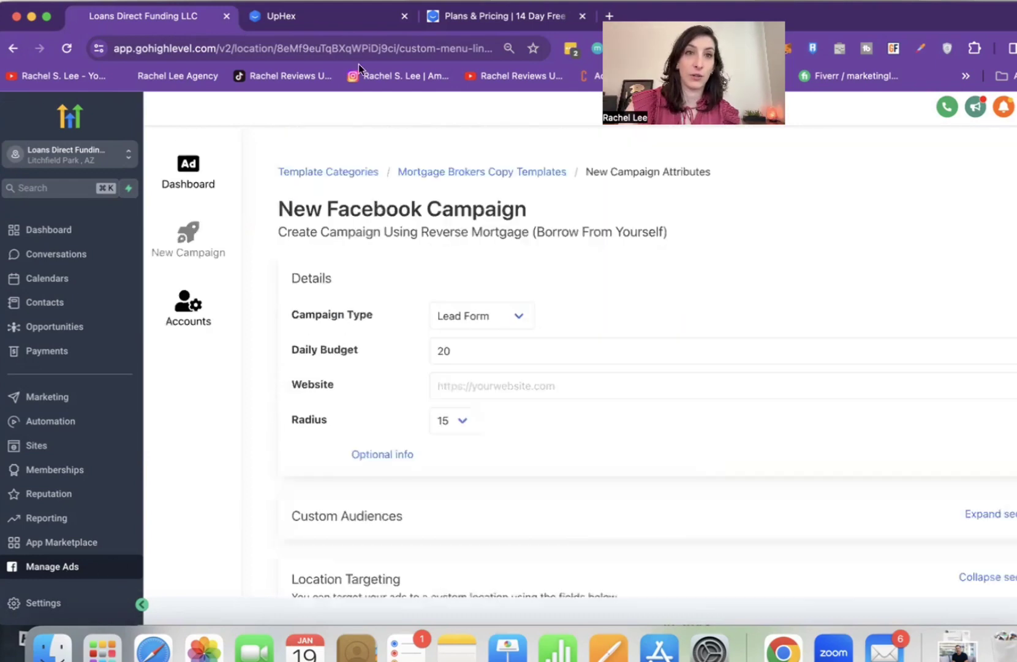
{"action": "left_click", "coordinate": [308, 14]}
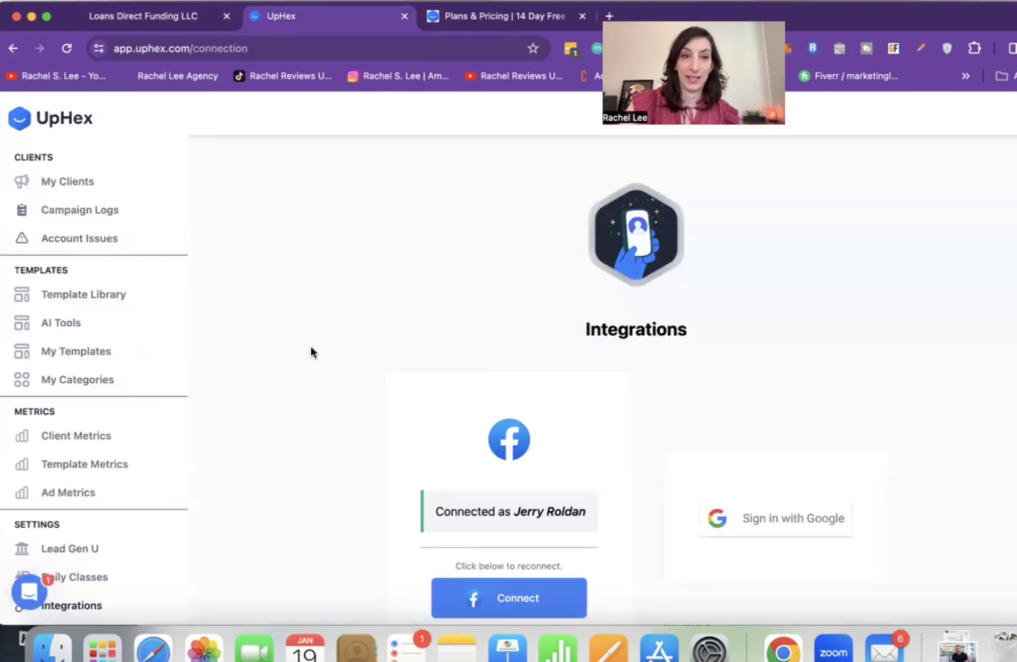
{"action": "left_click", "coordinate": [167, 16]}
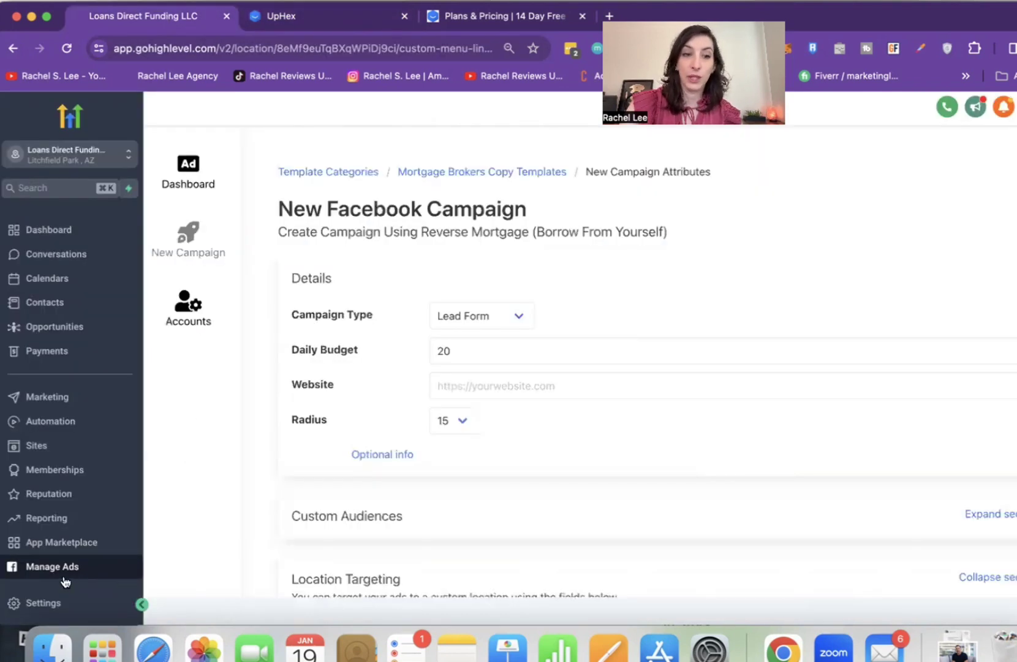
- Go to Reporting's Facebook Ads view showing 175,235 impressions and $2,085 spend
{"action": "left_click", "coordinate": [57, 523]}
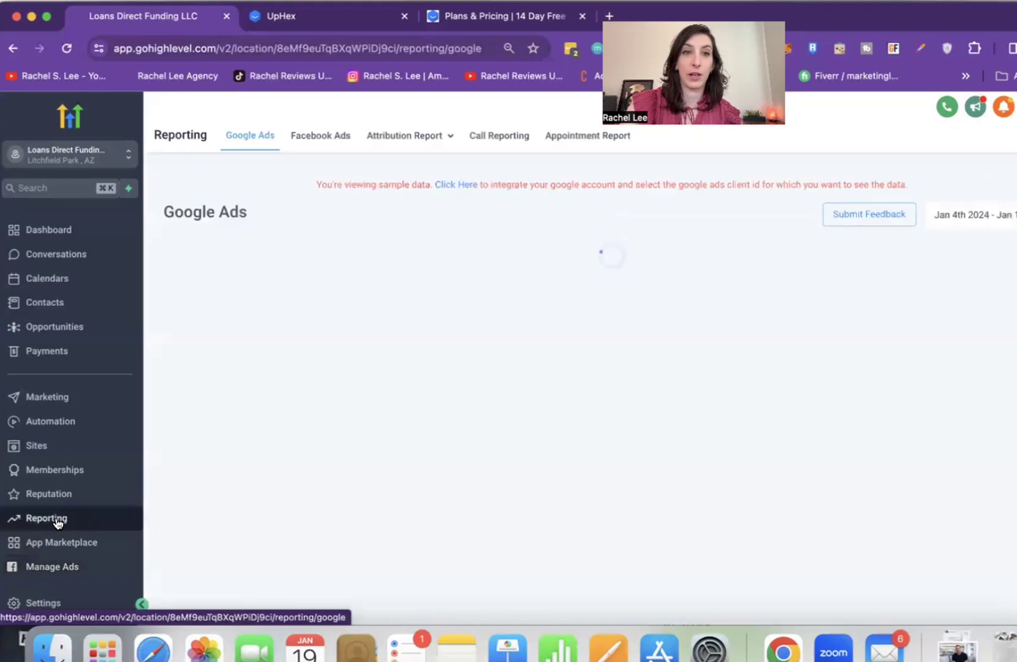
{"action": "left_click", "coordinate": [314, 139]}
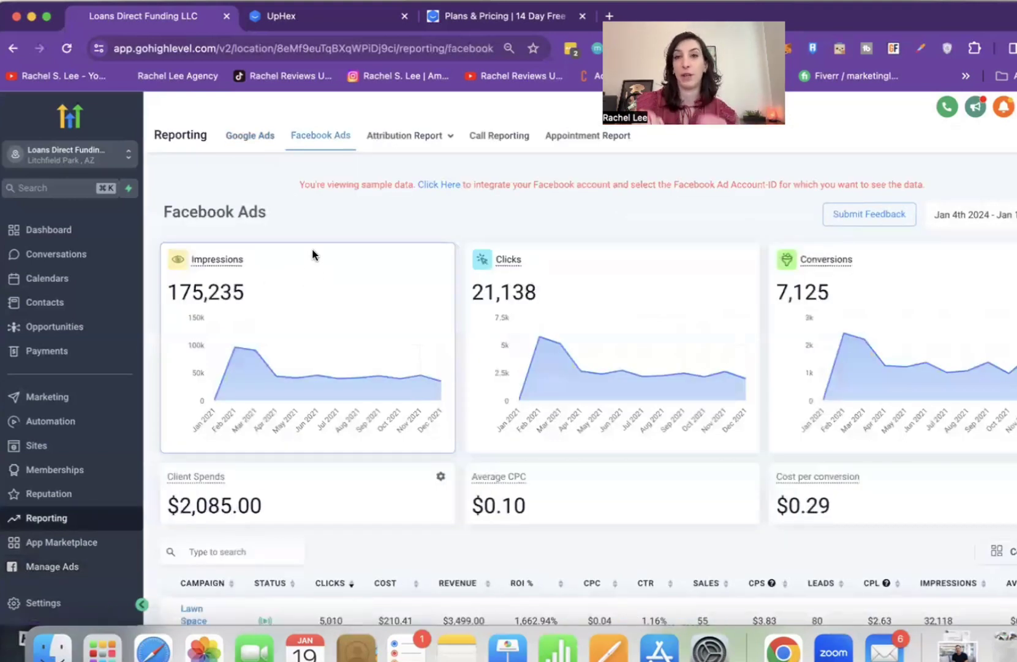
{"action": "scroll", "coordinate": [311, 253], "scroll_direction": "down", "scroll_amount": 3}
{"action": "scroll", "coordinate": [311, 253], "scroll_direction": "up", "scroll_amount": 1}
{"action": "scroll", "coordinate": [312, 253], "scroll_direction": "up", "scroll_amount": 2}
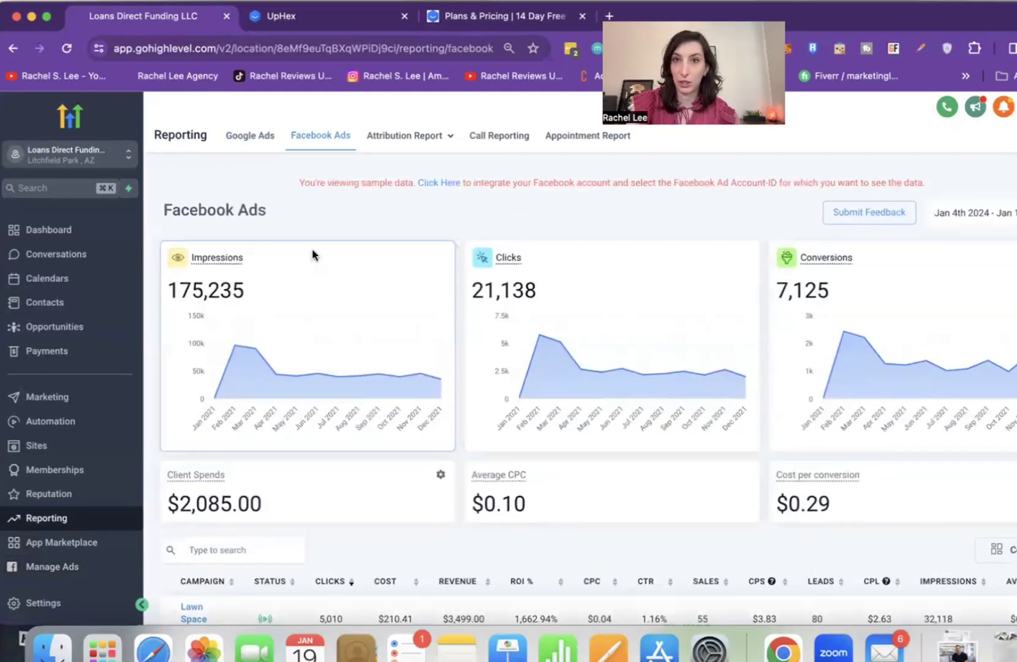
{"action": "scroll", "coordinate": [313, 251], "scroll_direction": "down", "scroll_amount": 3}
{"action": "scroll", "coordinate": [312, 251], "scroll_direction": "down", "scroll_amount": 2}
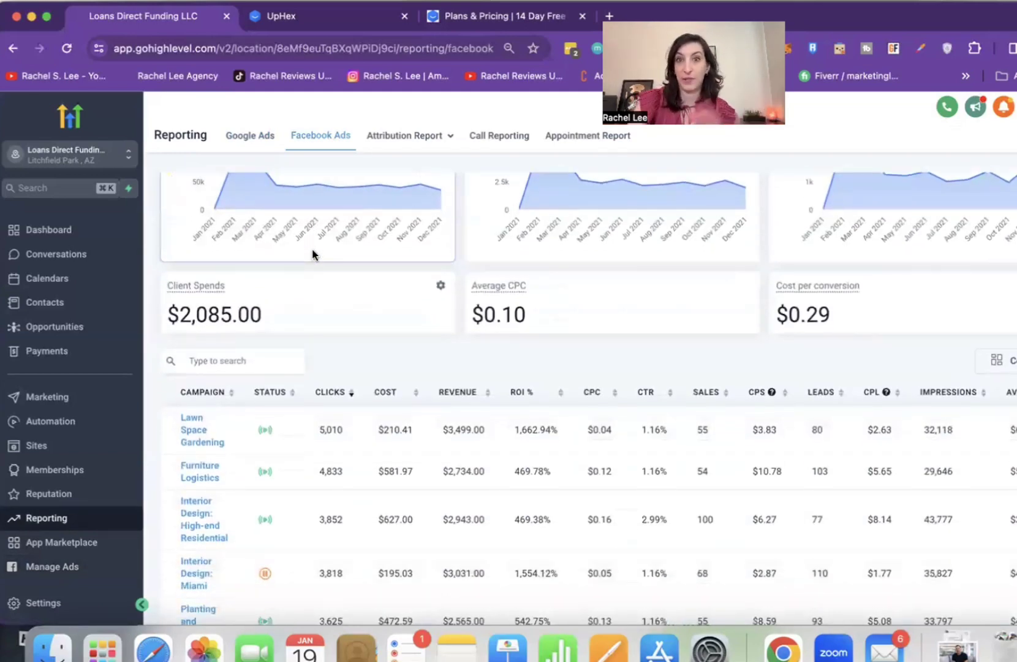
{"action": "scroll", "coordinate": [312, 253], "scroll_direction": "up", "scroll_amount": 1}
{"action": "scroll", "coordinate": [311, 253], "scroll_direction": "up", "scroll_amount": 4}
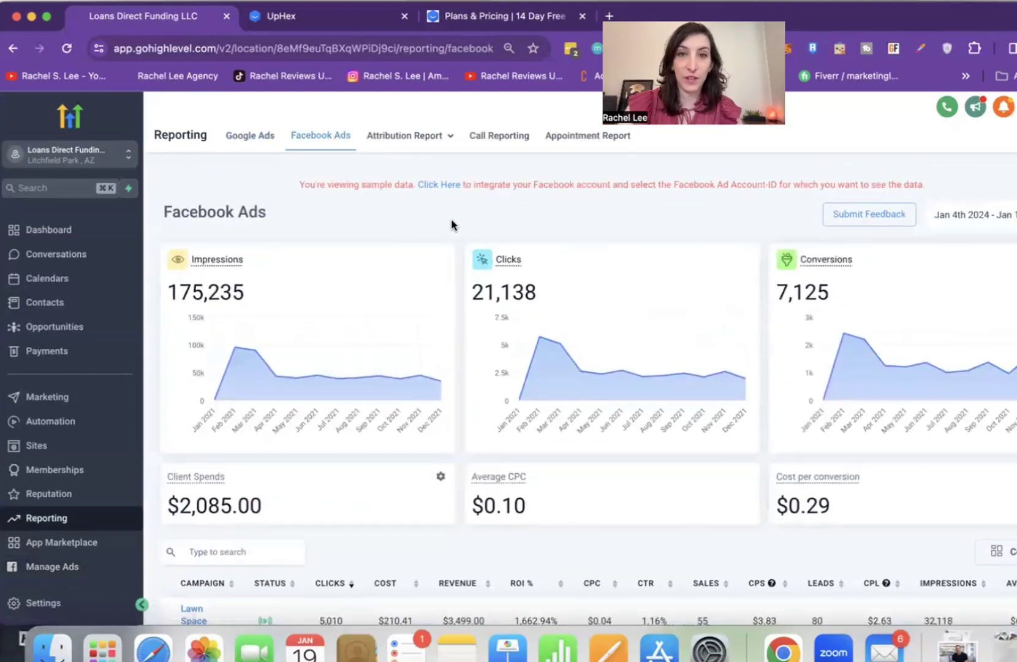
- Return to UpHex's Plans & Pricing page to reach its FAQ section
{"action": "left_click", "coordinate": [327, 18]}
{"action": "left_click", "coordinate": [460, 16]}
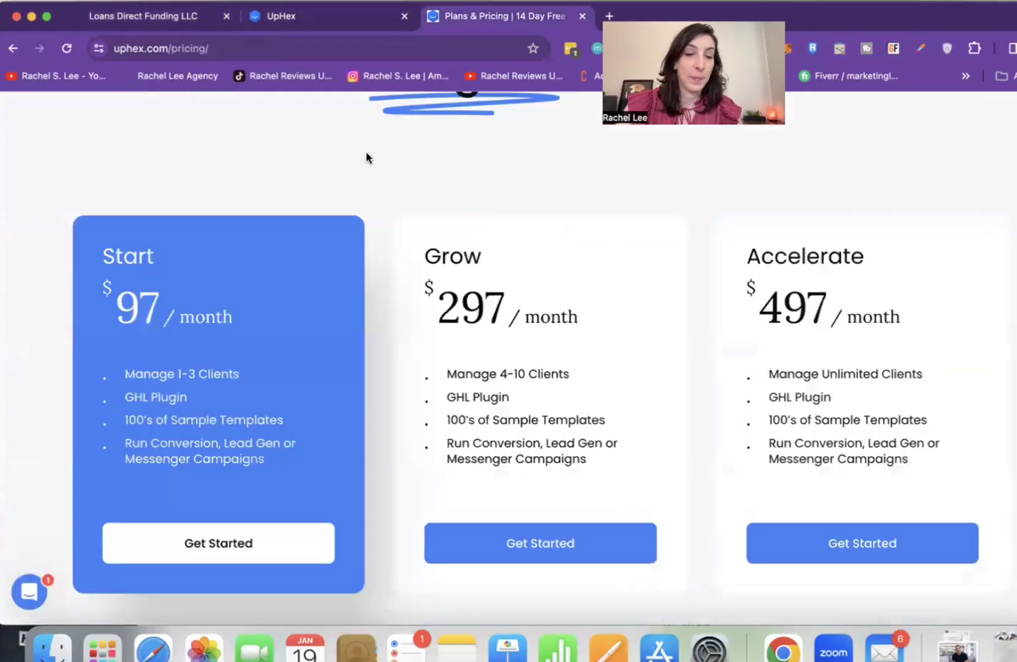
{"action": "scroll", "coordinate": [366, 156], "scroll_direction": "down", "scroll_amount": 3}
{"action": "scroll", "coordinate": [366, 157], "scroll_direction": "up", "scroll_amount": 2}
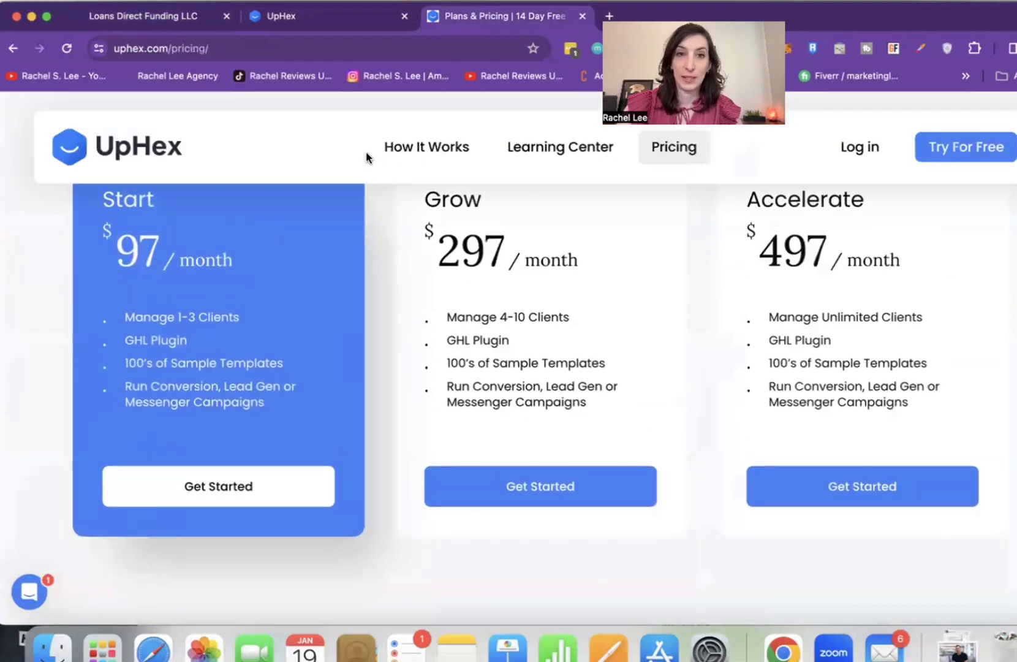
{"action": "scroll", "coordinate": [375, 297], "scroll_direction": "down", "scroll_amount": 1}
{"action": "scroll", "coordinate": [374, 297], "scroll_direction": "down", "scroll_amount": 5}
{"action": "scroll", "coordinate": [374, 297], "scroll_direction": "down", "scroll_amount": 3}
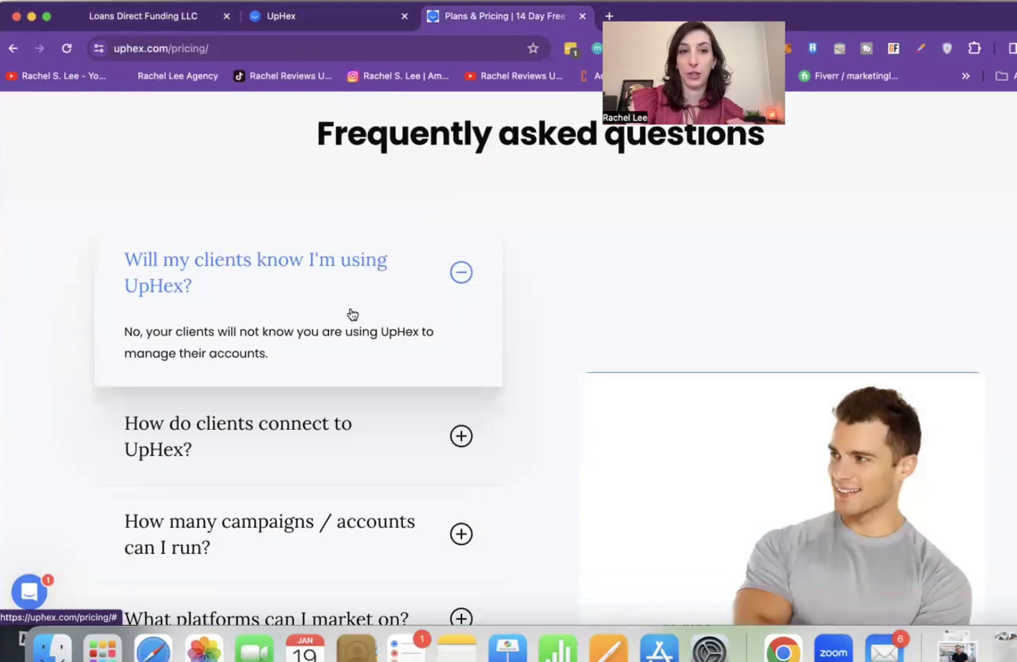
{"action": "scroll", "coordinate": [352, 313], "scroll_direction": "down", "scroll_amount": 2}
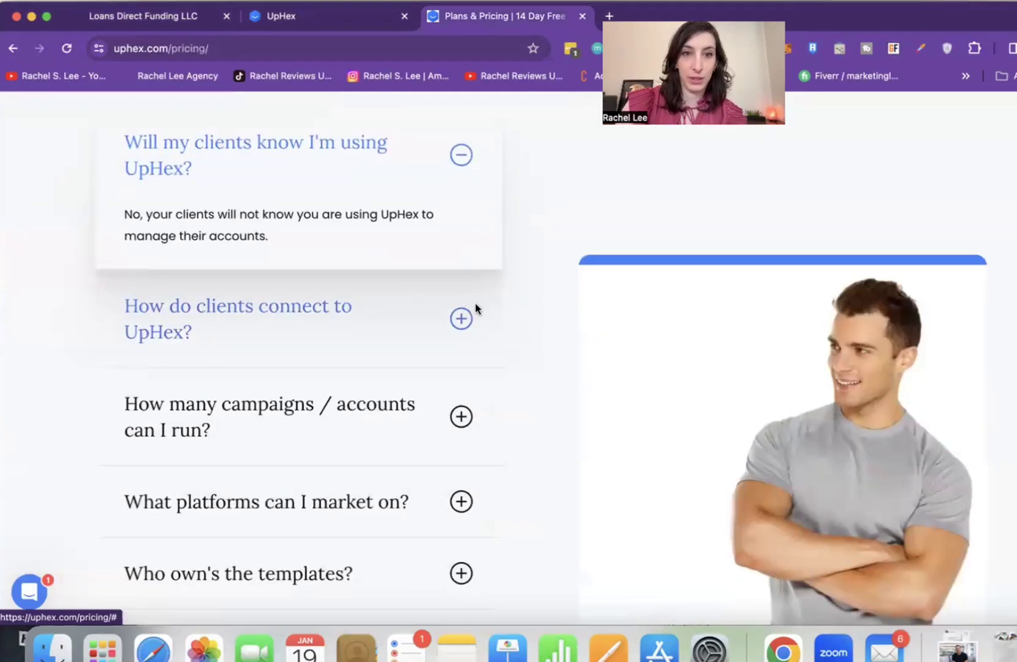
- Expand the FAQ answers on connecting clients through Business Manager and on campaign and account limits
{"action": "left_click", "coordinate": [460, 319]}
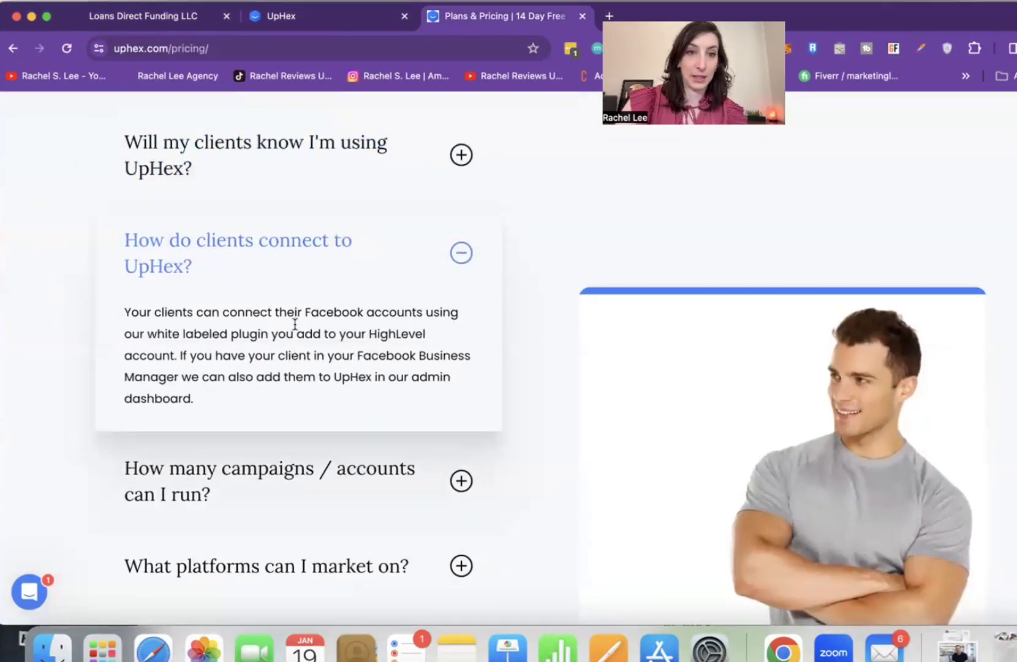
{"action": "left_click_drag", "start_coordinate": [290, 320], "coordinate": [267, 341]}
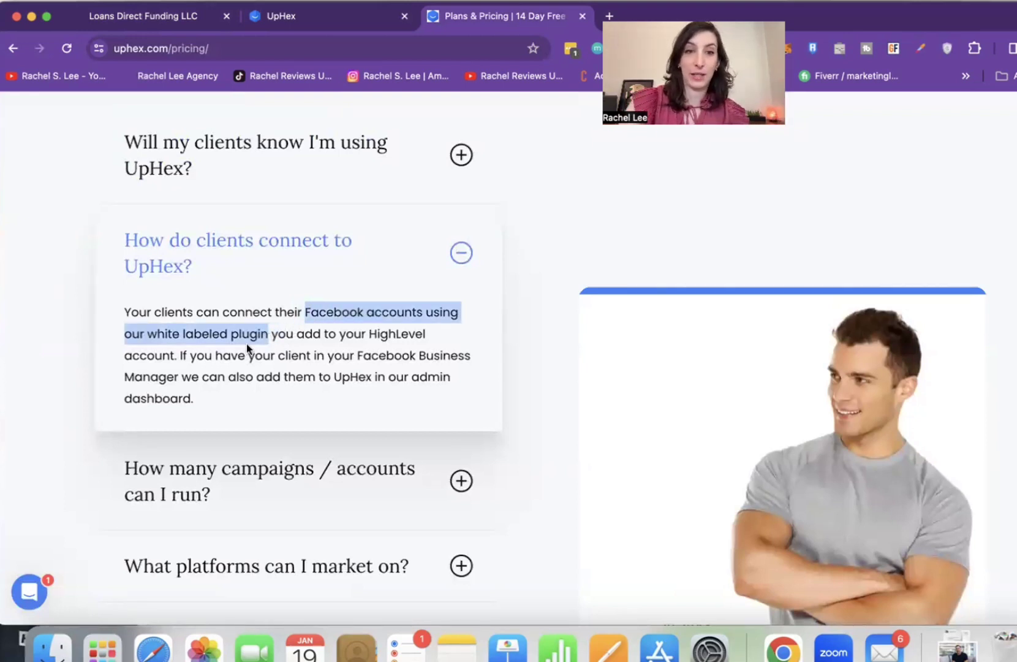
{"action": "left_click", "coordinate": [221, 357]}
{"action": "scroll", "coordinate": [220, 334], "scroll_direction": "down", "scroll_amount": 2}
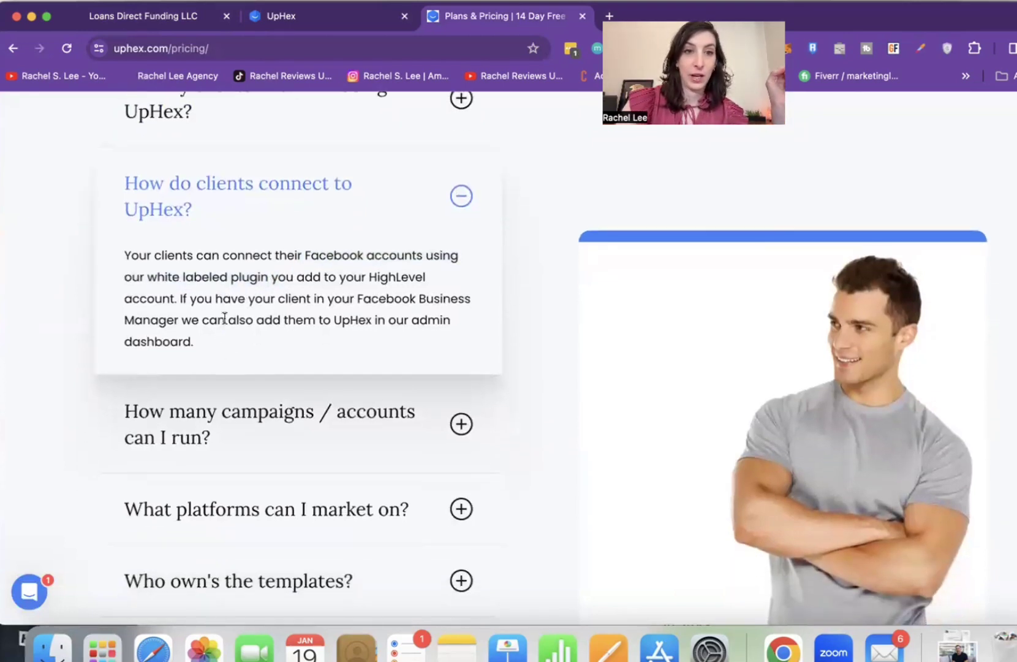
{"action": "left_click_drag", "start_coordinate": [214, 298], "coordinate": [249, 341]}
{"action": "left_click", "coordinate": [247, 340]}
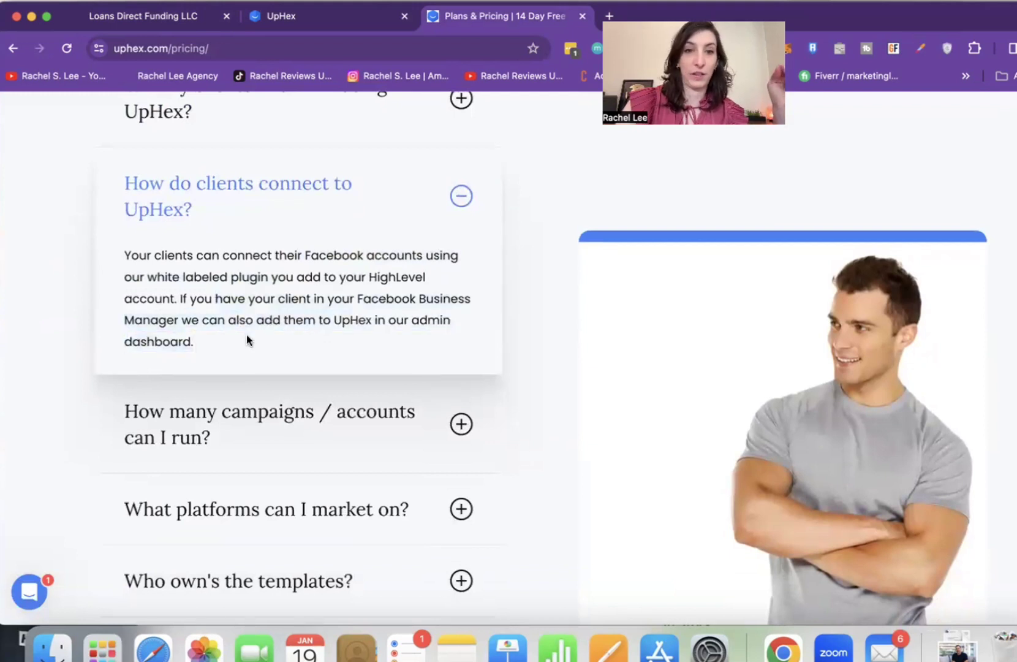
{"action": "scroll", "coordinate": [249, 341], "scroll_direction": "down", "scroll_amount": 3}
{"action": "left_click", "coordinate": [284, 316]}
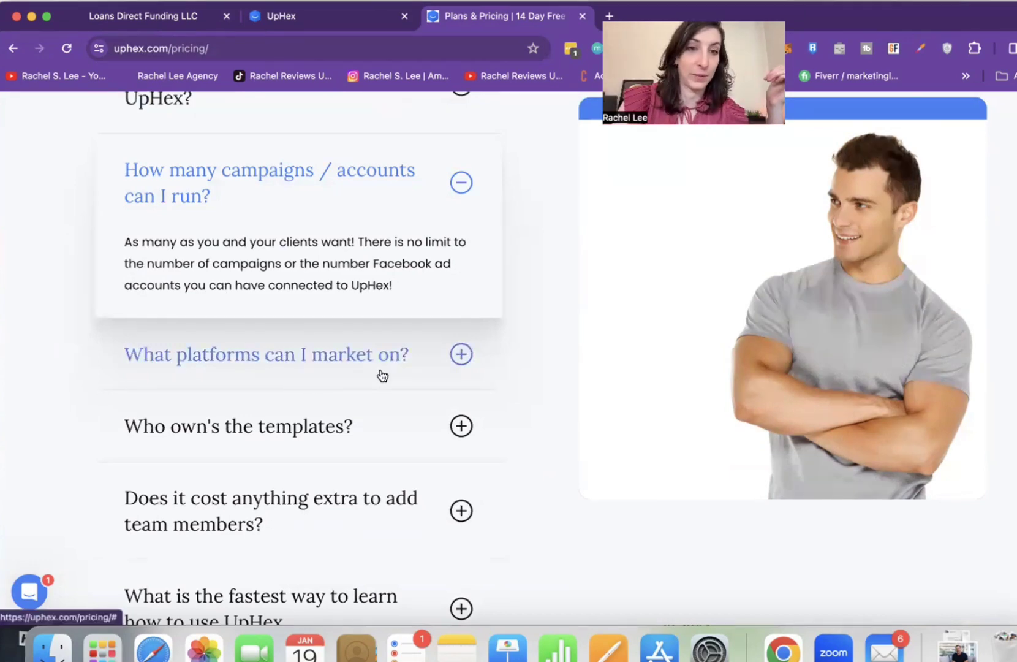
- Expand the FAQ answers on ad platforms, template ownership, team member costs and learning UpHex fastest
{"action": "left_click", "coordinate": [376, 360]}
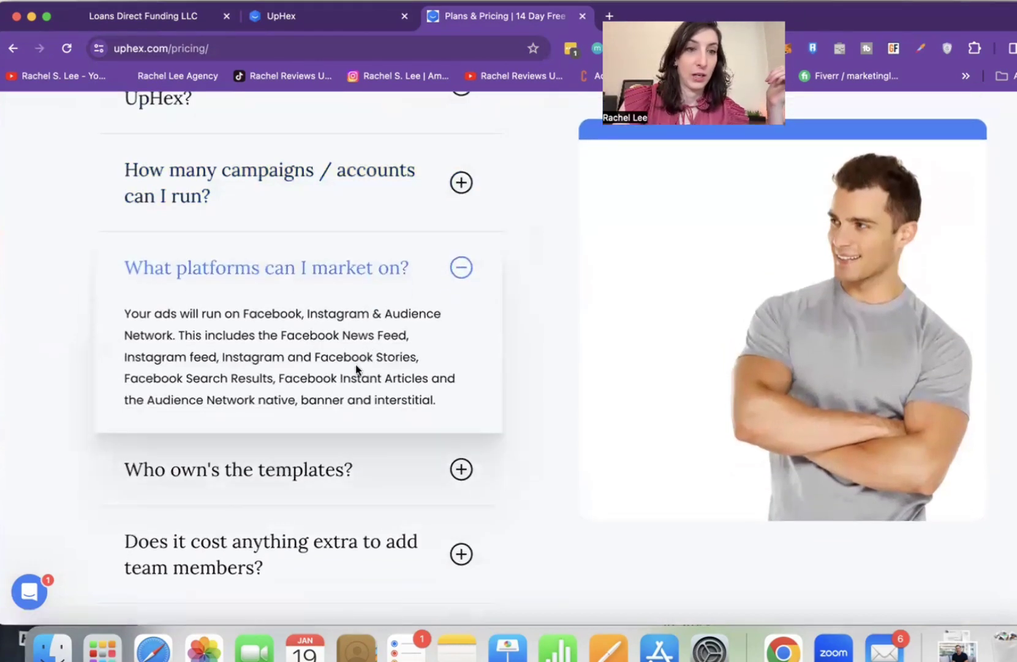
{"action": "scroll", "coordinate": [357, 370], "scroll_direction": "down", "scroll_amount": 1}
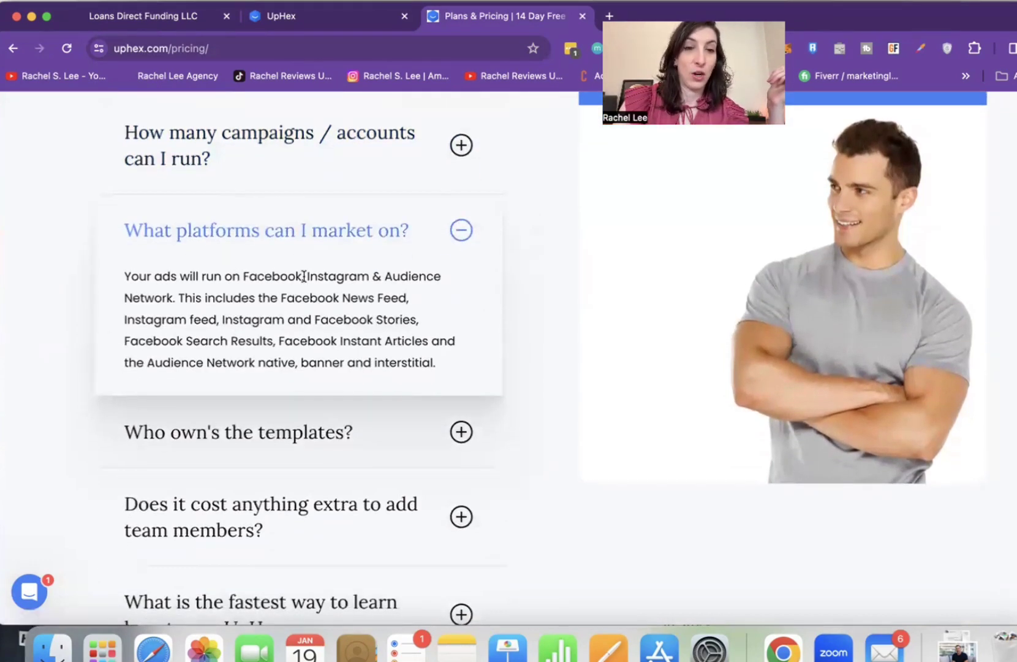
{"action": "left_click_drag", "start_coordinate": [303, 275], "coordinate": [253, 276]}
{"action": "left_click", "coordinate": [254, 276]}
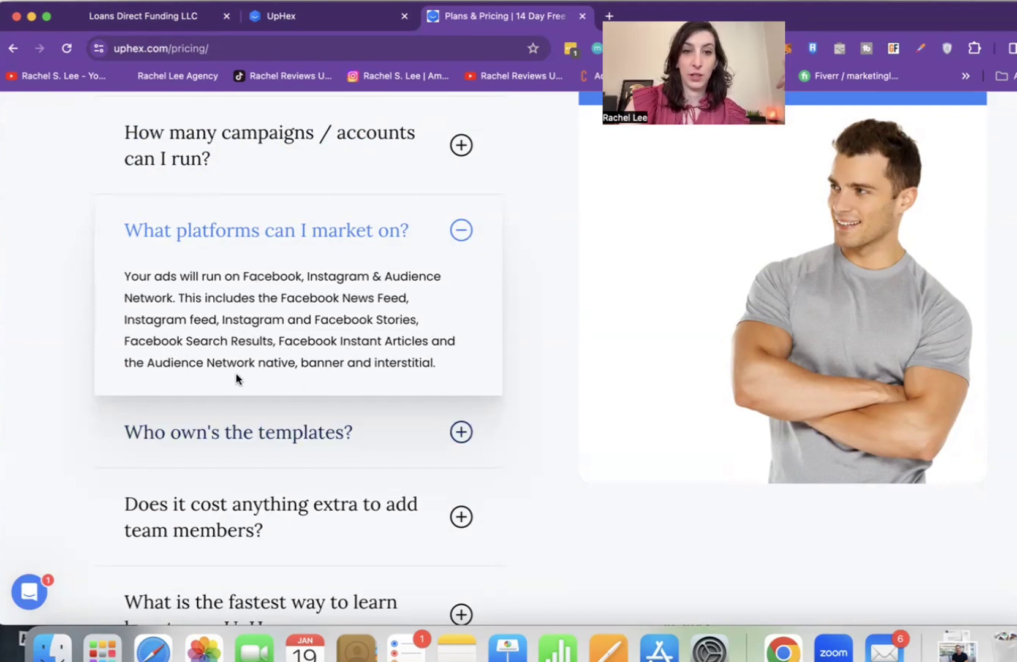
{"action": "scroll", "coordinate": [252, 376], "scroll_direction": "down", "scroll_amount": 1}
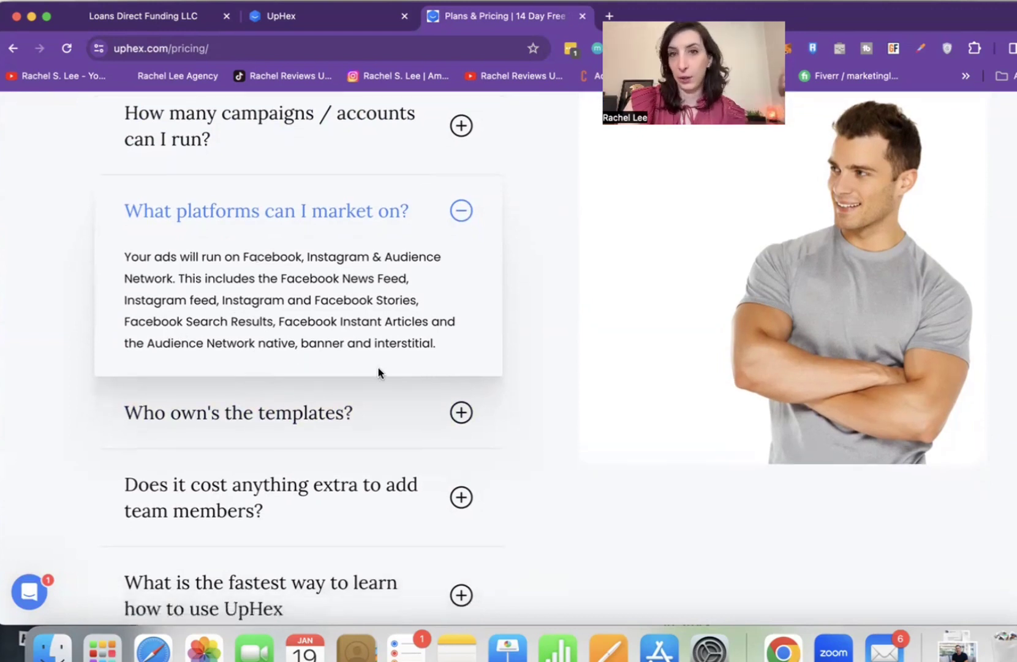
{"action": "left_click", "coordinate": [463, 411]}
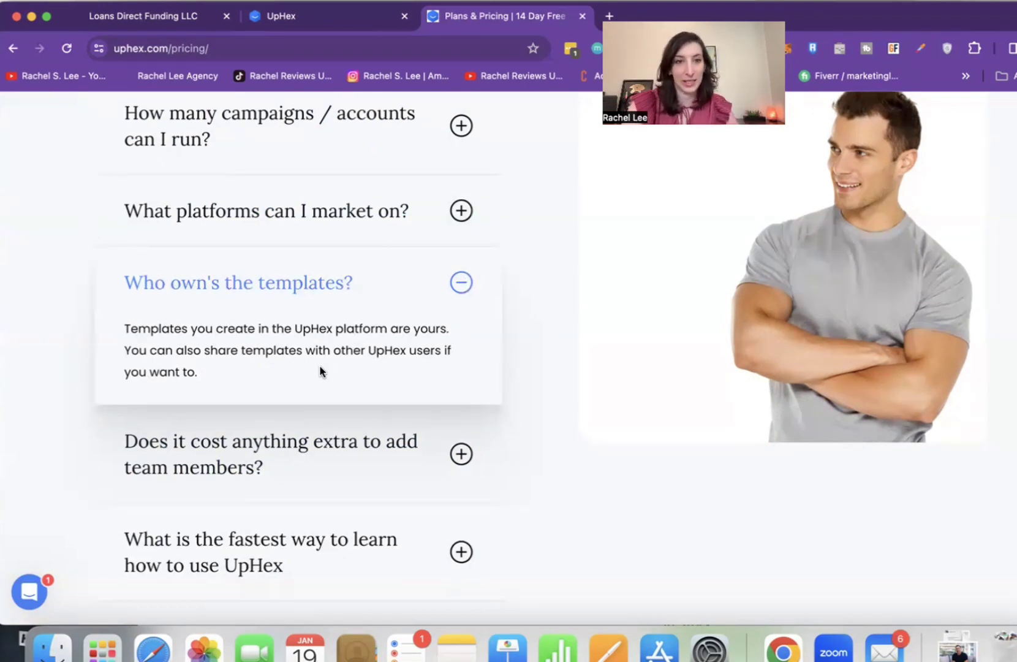
{"action": "scroll", "coordinate": [321, 371], "scroll_direction": "down", "scroll_amount": 3}
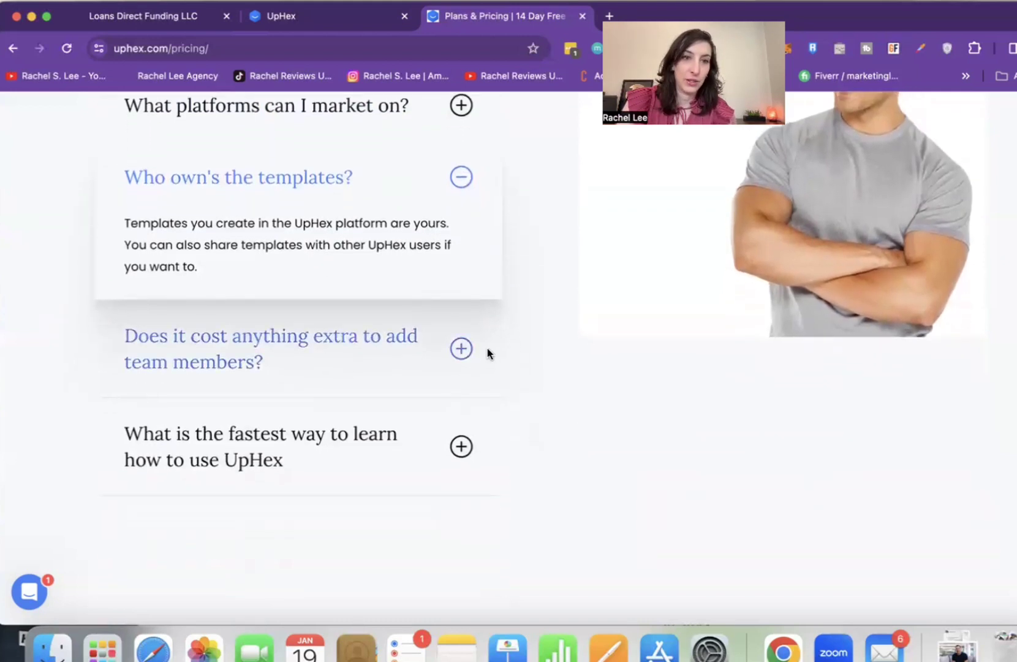
{"action": "left_click", "coordinate": [466, 348]}
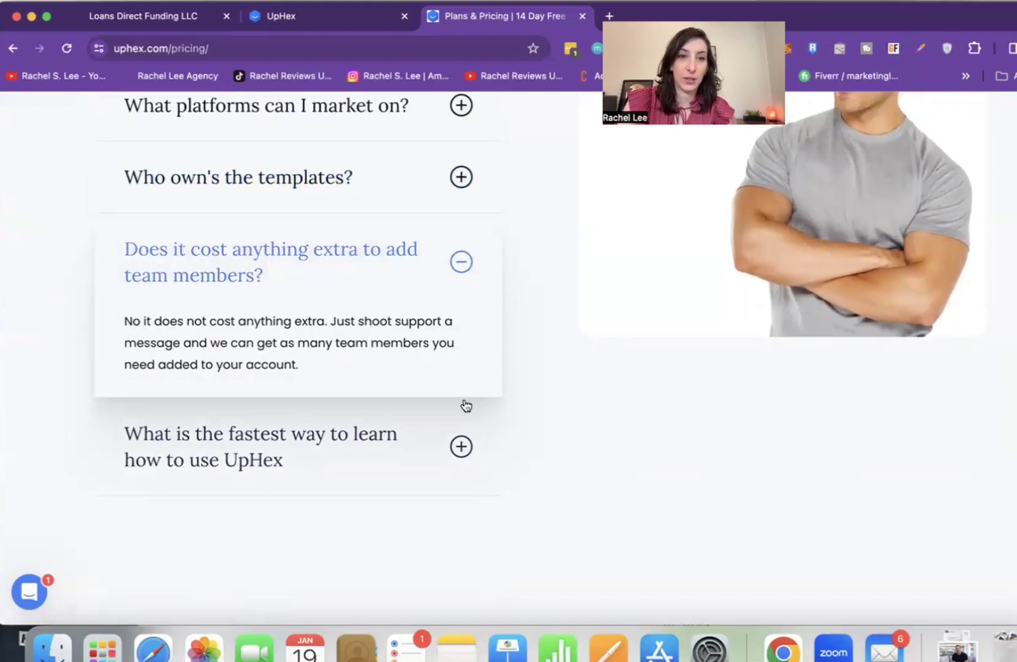
{"action": "left_click", "coordinate": [463, 445]}
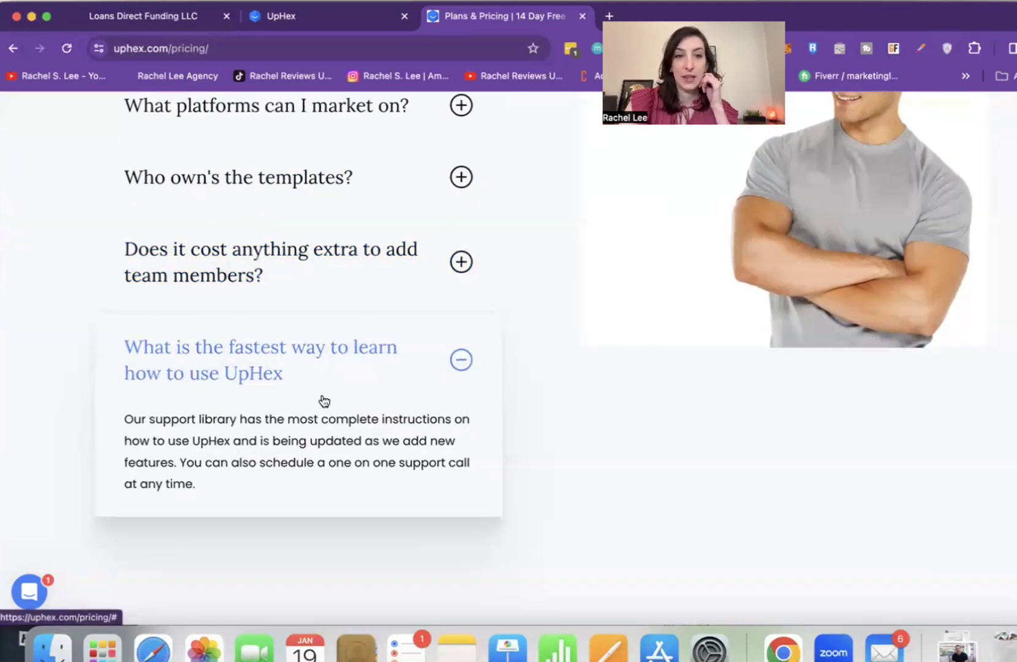
- Go to the UpHex app's free Lead Gen U course from the Settings sidebar
{"action": "left_click", "coordinate": [328, 19]}
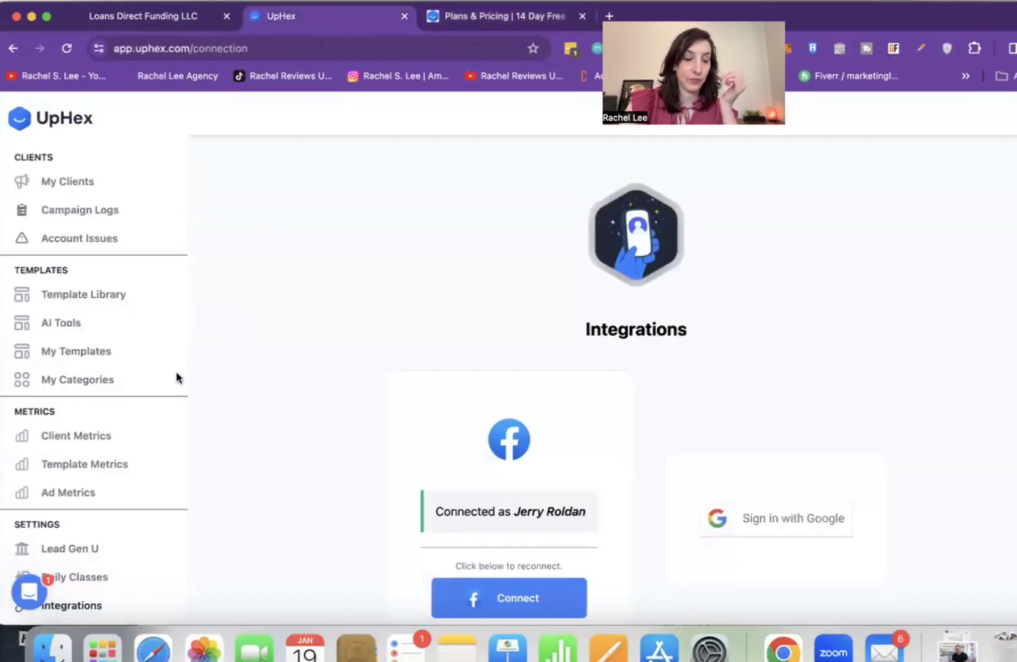
{"action": "scroll", "coordinate": [154, 411], "scroll_direction": "down", "scroll_amount": 2}
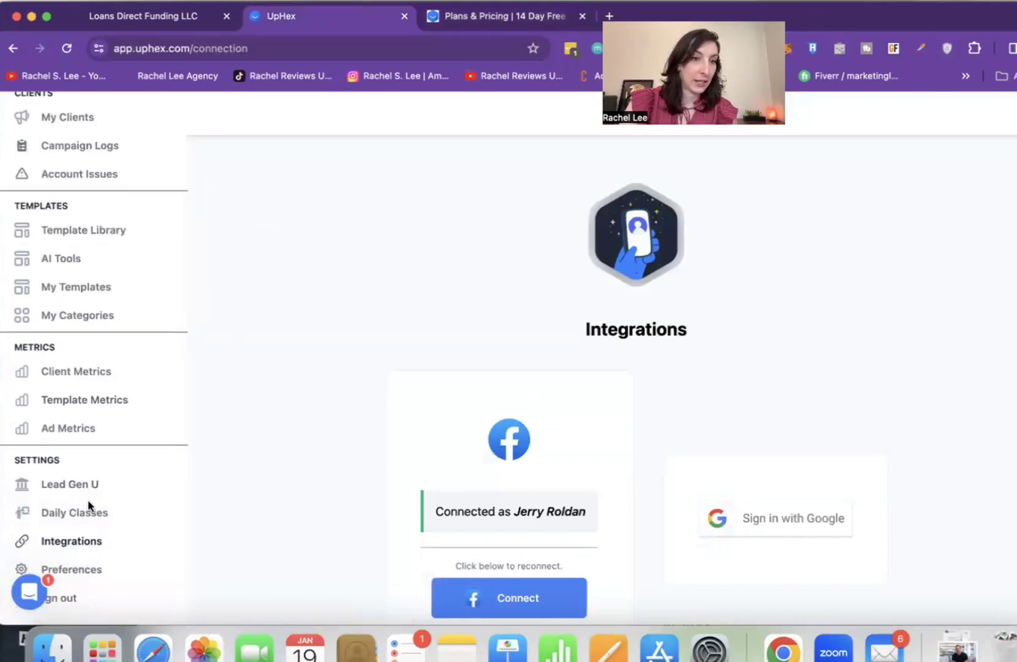
{"action": "left_click", "coordinate": [64, 485]}
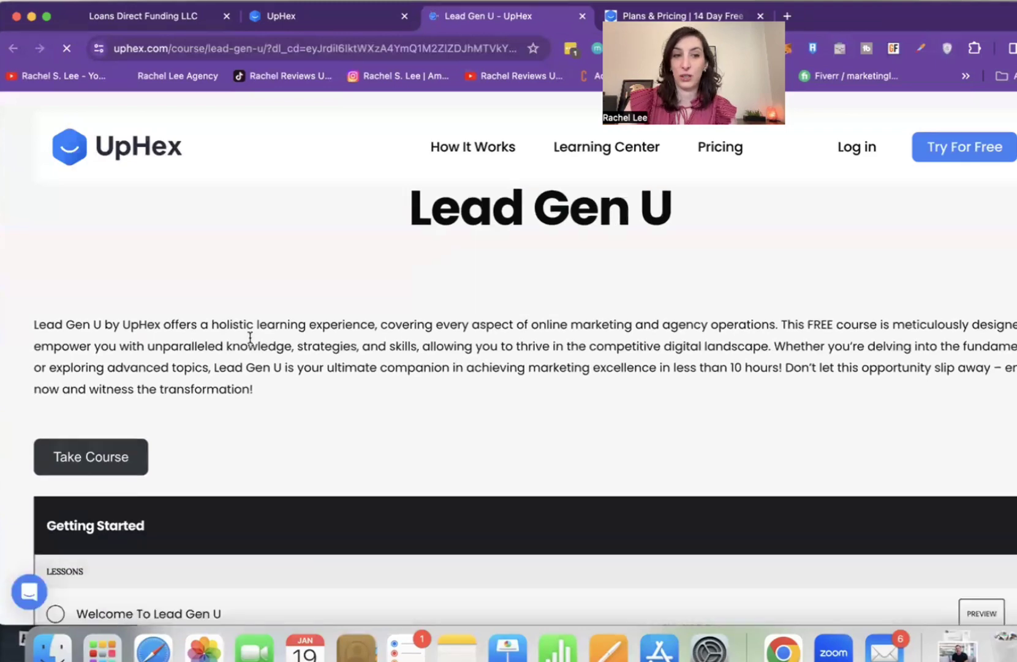
{"action": "scroll", "coordinate": [249, 342], "scroll_direction": "down", "scroll_amount": 1}
{"action": "scroll", "coordinate": [249, 342], "scroll_direction": "down", "scroll_amount": 3}
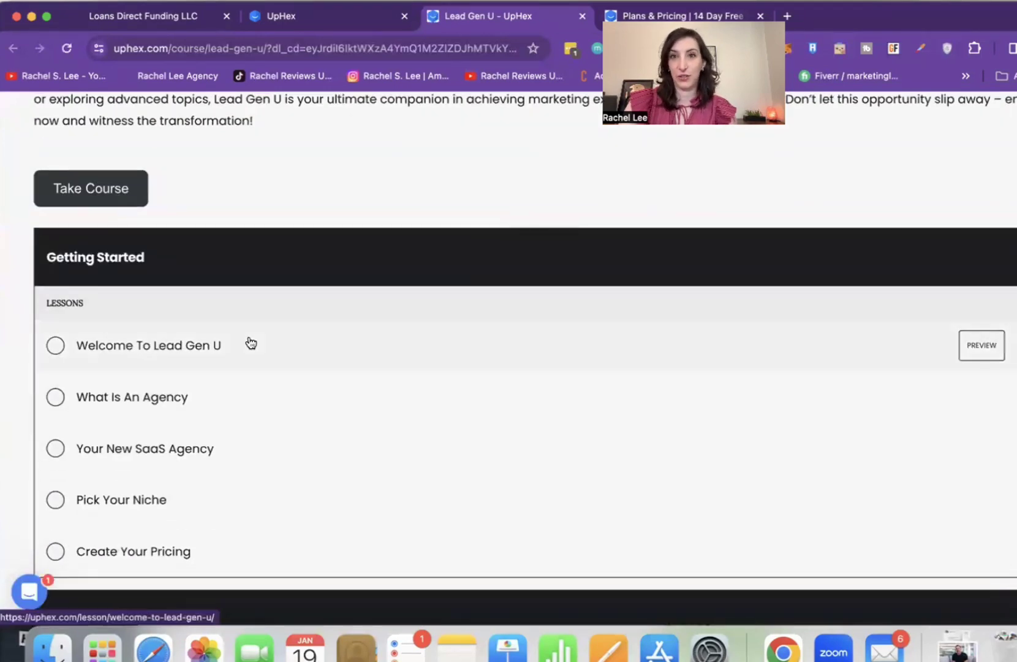
{"action": "scroll", "coordinate": [250, 342], "scroll_direction": "down", "scroll_amount": 3}
{"action": "scroll", "coordinate": [250, 342], "scroll_direction": "down", "scroll_amount": 5}
{"action": "scroll", "coordinate": [250, 342], "scroll_direction": "down", "scroll_amount": 5}
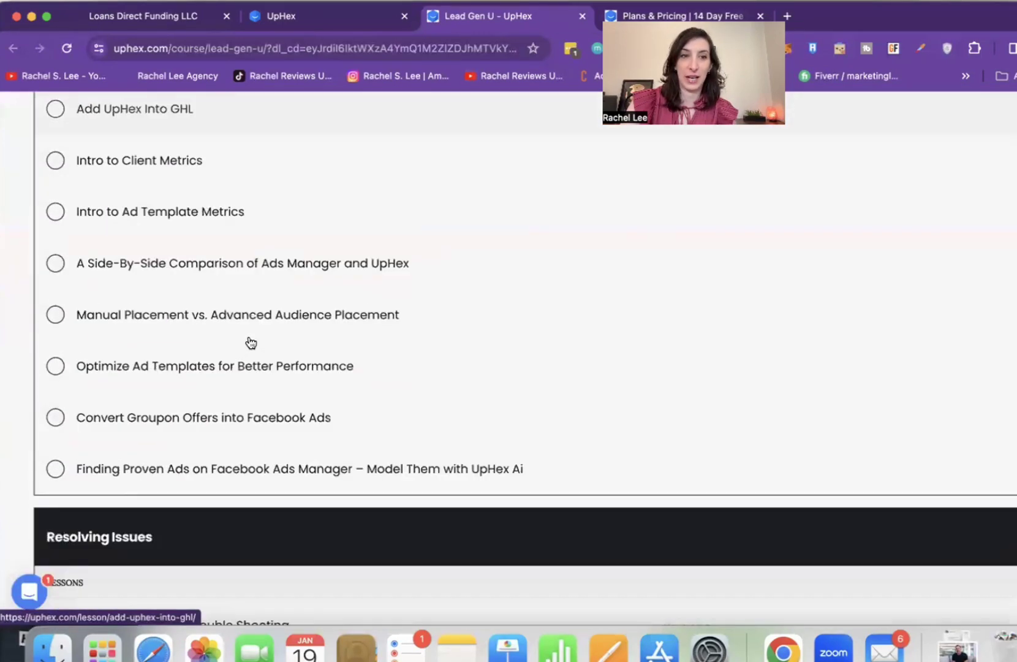
{"action": "scroll", "coordinate": [250, 342], "scroll_direction": "down", "scroll_amount": 5}
{"action": "scroll", "coordinate": [251, 342], "scroll_direction": "down", "scroll_amount": 5}
{"action": "scroll", "coordinate": [251, 342], "scroll_direction": "down", "scroll_amount": 1}
{"action": "scroll", "coordinate": [250, 342], "scroll_direction": "down", "scroll_amount": 2}
{"action": "scroll", "coordinate": [249, 341], "scroll_direction": "down", "scroll_amount": 1}
{"action": "scroll", "coordinate": [250, 341], "scroll_direction": "down", "scroll_amount": 2}
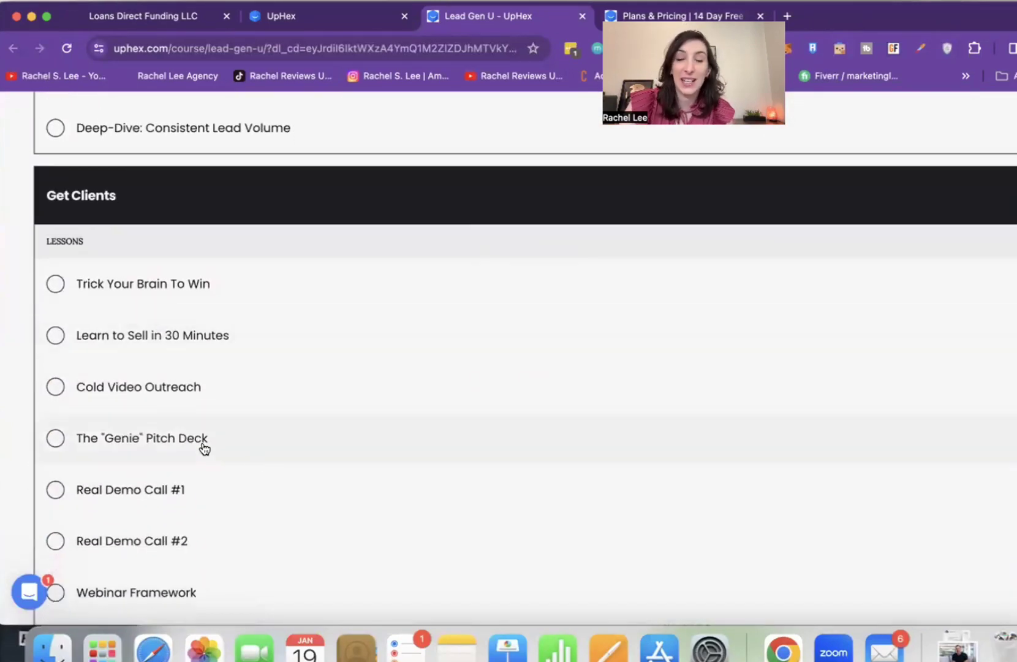
{"action": "scroll", "coordinate": [282, 462], "scroll_direction": "down", "scroll_amount": 1}
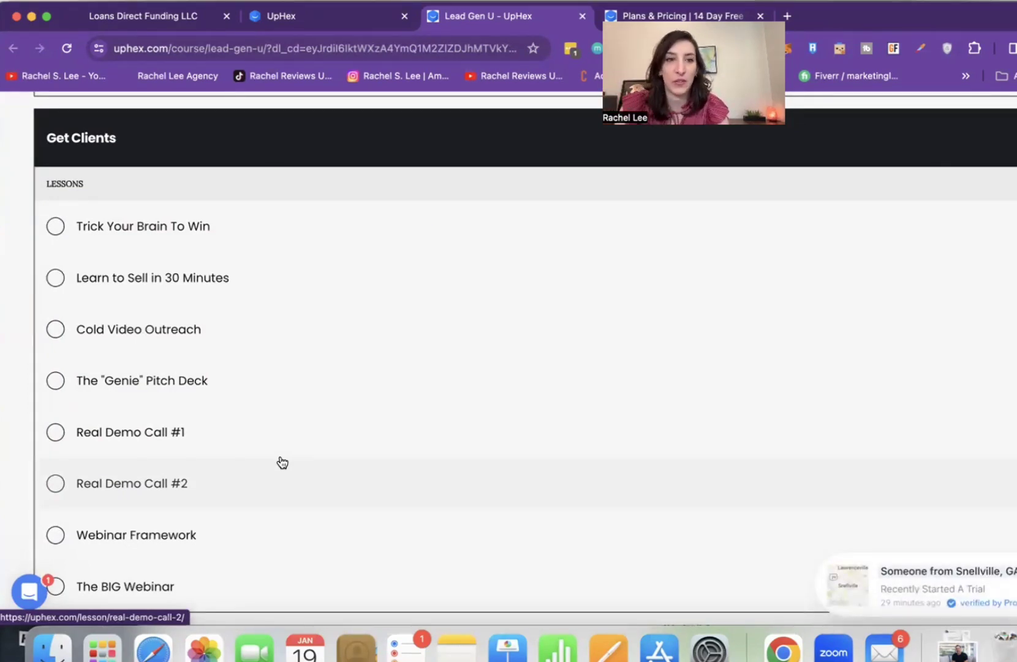
{"action": "scroll", "coordinate": [282, 462], "scroll_direction": "down", "scroll_amount": 2}
{"action": "scroll", "coordinate": [282, 462], "scroll_direction": "up", "scroll_amount": 4}
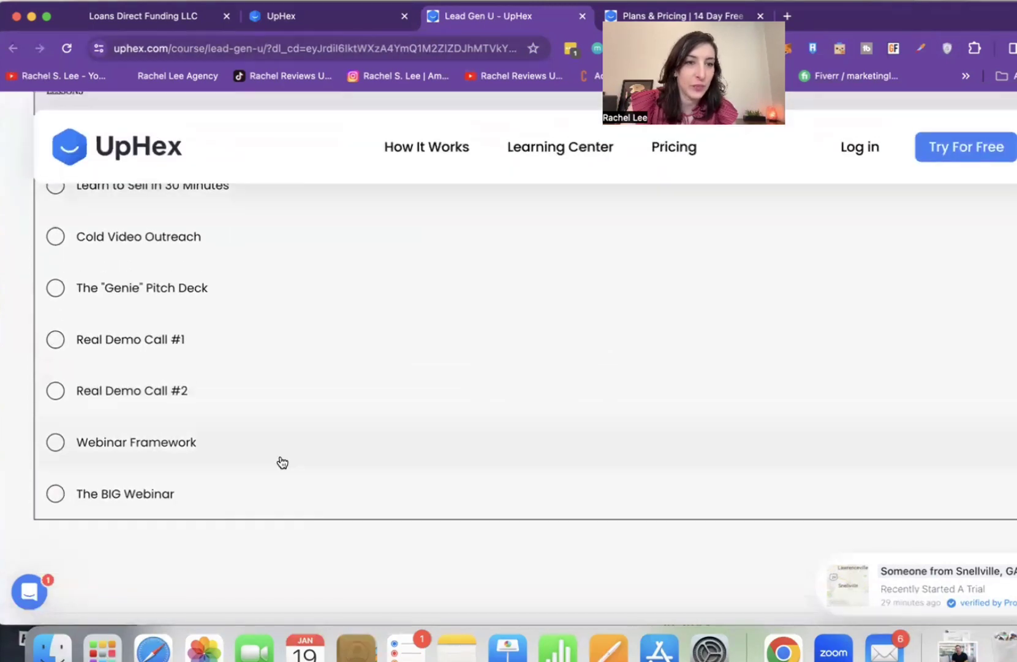
{"action": "scroll", "coordinate": [282, 462], "scroll_direction": "up", "scroll_amount": 4}
{"action": "scroll", "coordinate": [282, 462], "scroll_direction": "up", "scroll_amount": 2}
{"action": "scroll", "coordinate": [282, 462], "scroll_direction": "up", "scroll_amount": 5}
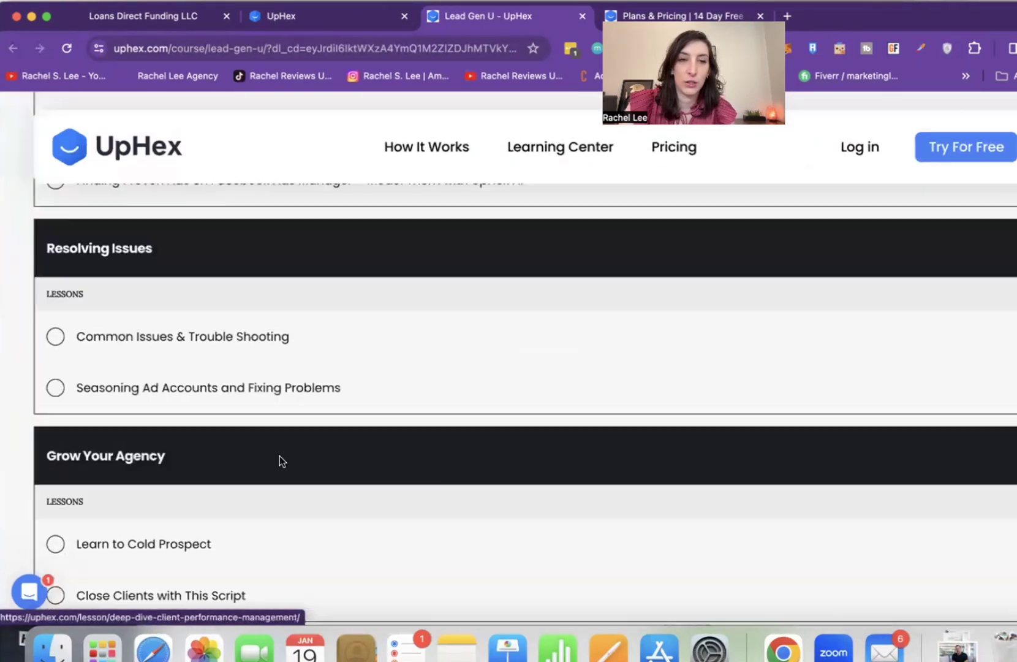
{"action": "scroll", "coordinate": [282, 461], "scroll_direction": "up", "scroll_amount": 1}
{"action": "scroll", "coordinate": [280, 462], "scroll_direction": "up", "scroll_amount": 3}
{"action": "scroll", "coordinate": [280, 461], "scroll_direction": "up", "scroll_amount": 2}
{"action": "scroll", "coordinate": [281, 461], "scroll_direction": "up", "scroll_amount": 2}
{"action": "scroll", "coordinate": [282, 462], "scroll_direction": "up", "scroll_amount": 1}
{"action": "scroll", "coordinate": [280, 461], "scroll_direction": "up", "scroll_amount": 10}
{"action": "scroll", "coordinate": [325, 385], "scroll_direction": "up", "scroll_amount": 1}
{"action": "scroll", "coordinate": [325, 388], "scroll_direction": "up", "scroll_amount": 3}
{"action": "scroll", "coordinate": [324, 388], "scroll_direction": "down", "scroll_amount": 4}
{"action": "scroll", "coordinate": [325, 387], "scroll_direction": "up", "scroll_amount": 3}
{"action": "scroll", "coordinate": [324, 388], "scroll_direction": "up", "scroll_amount": 3}
{"action": "scroll", "coordinate": [324, 387], "scroll_direction": "down", "scroll_amount": 1}
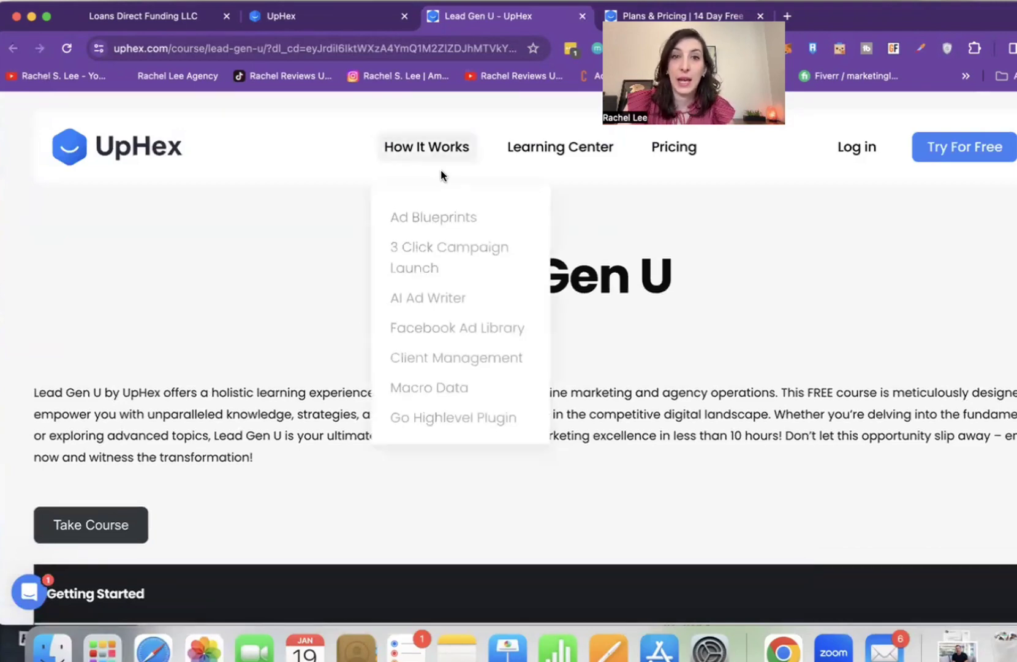
{"action": "mouse_move", "coordinate": [560, 147]}
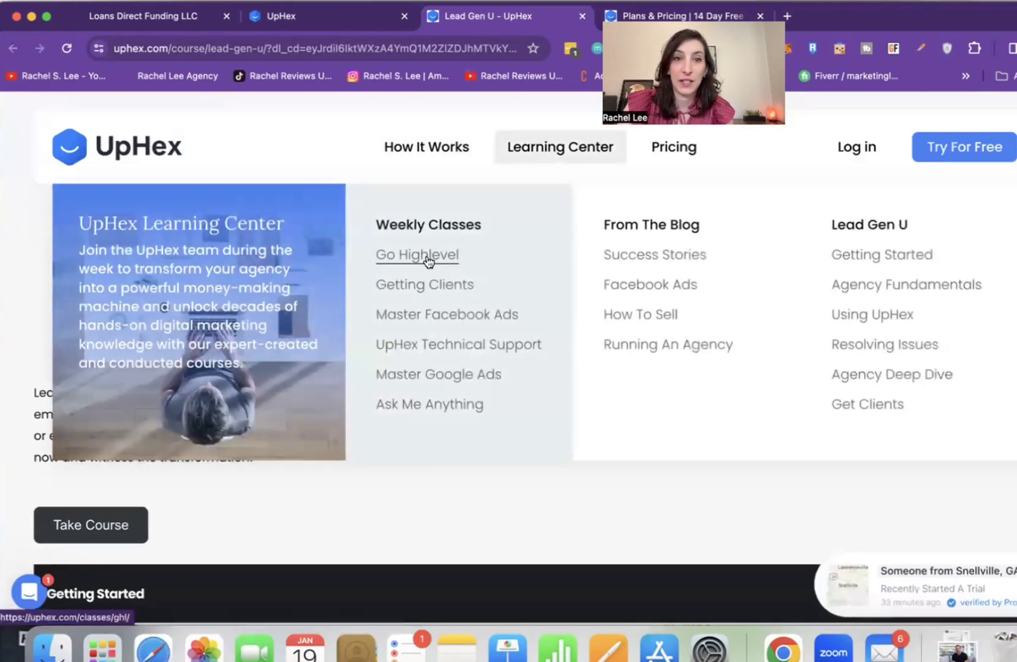
- Go to the UpHex Technical Support weekly class with Bradley Kipp's Thursday registration form
{"action": "left_click", "coordinate": [411, 347]}
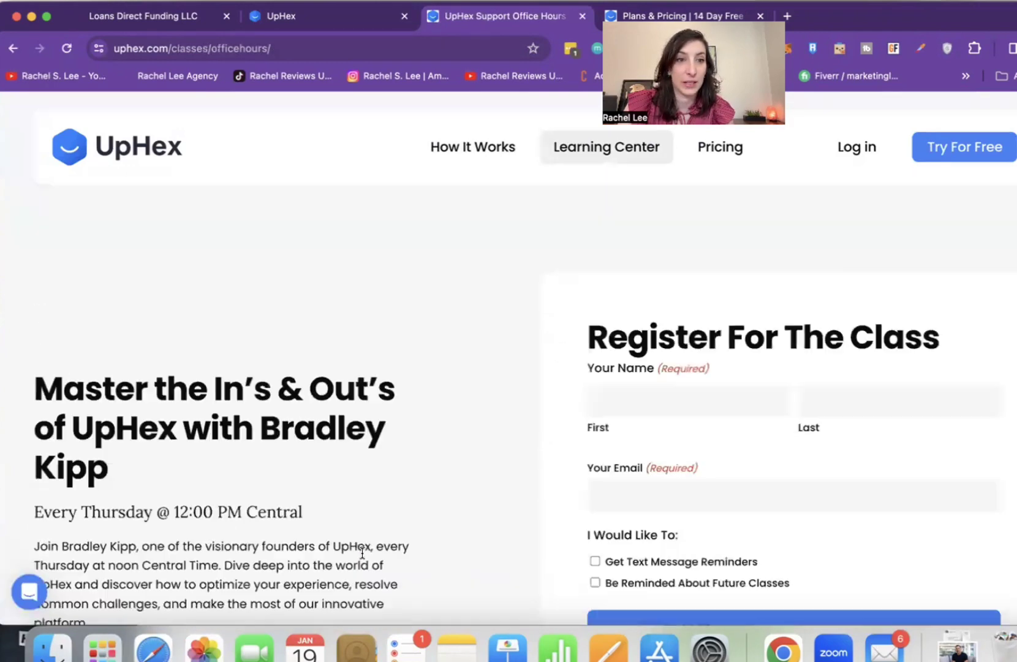
{"action": "scroll", "coordinate": [196, 469], "scroll_direction": "down", "scroll_amount": 2}
{"action": "scroll", "coordinate": [235, 499], "scroll_direction": "down", "scroll_amount": 3}
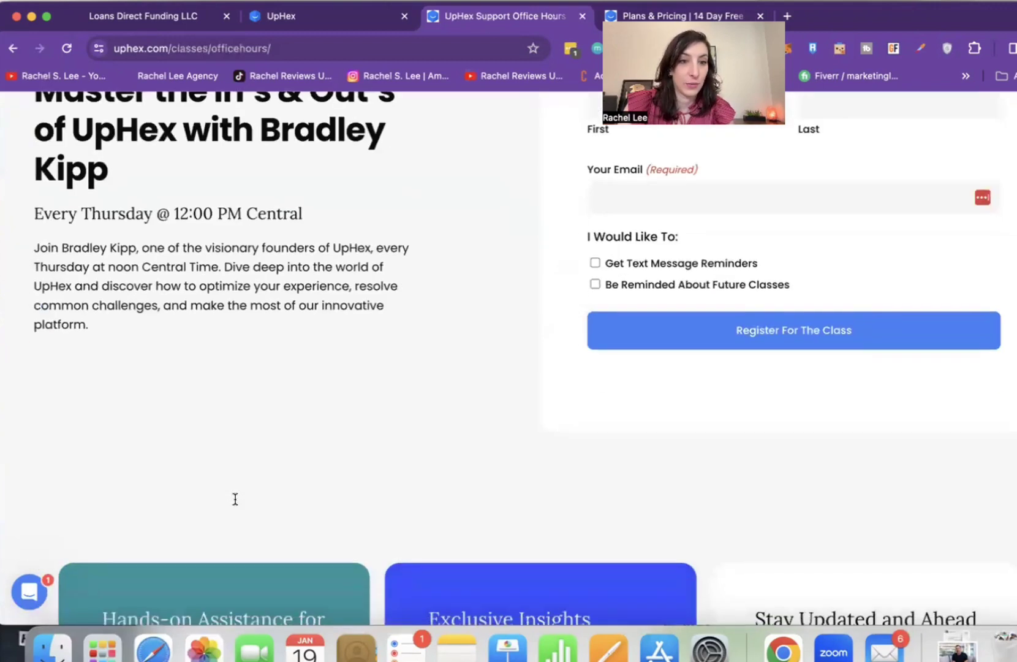
{"action": "scroll", "coordinate": [235, 498], "scroll_direction": "down", "scroll_amount": 5}
{"action": "scroll", "coordinate": [235, 499], "scroll_direction": "down", "scroll_amount": 10}
{"action": "scroll", "coordinate": [432, 182], "scroll_direction": "up", "scroll_amount": 15}
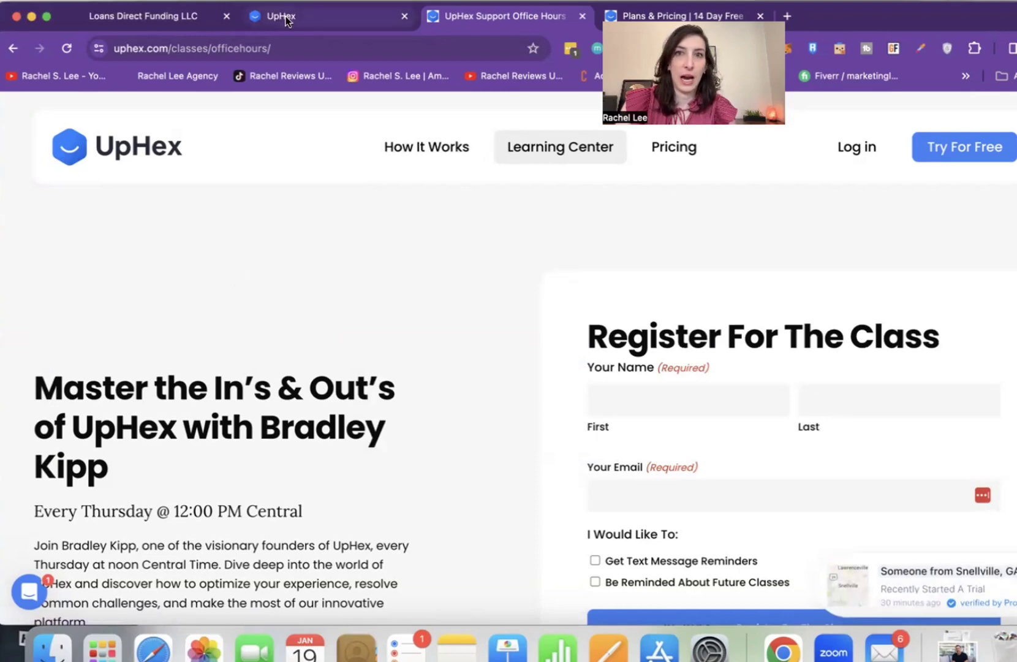
- Return to the 'Loans Direct Funding LLC' tab with its Facebook Ads report
{"action": "left_click", "coordinate": [139, 24]}
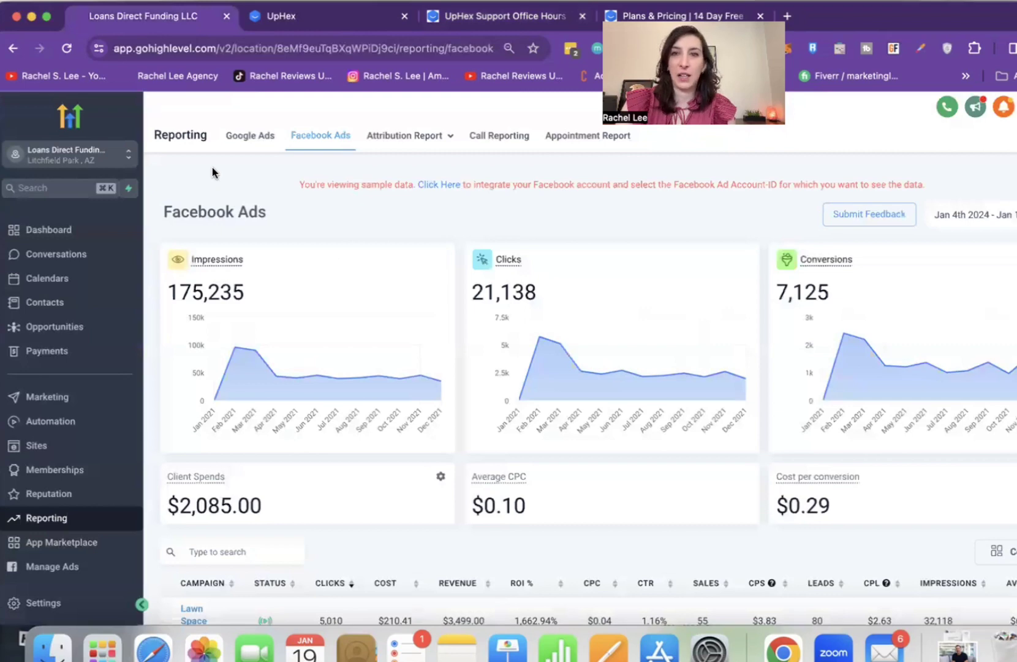